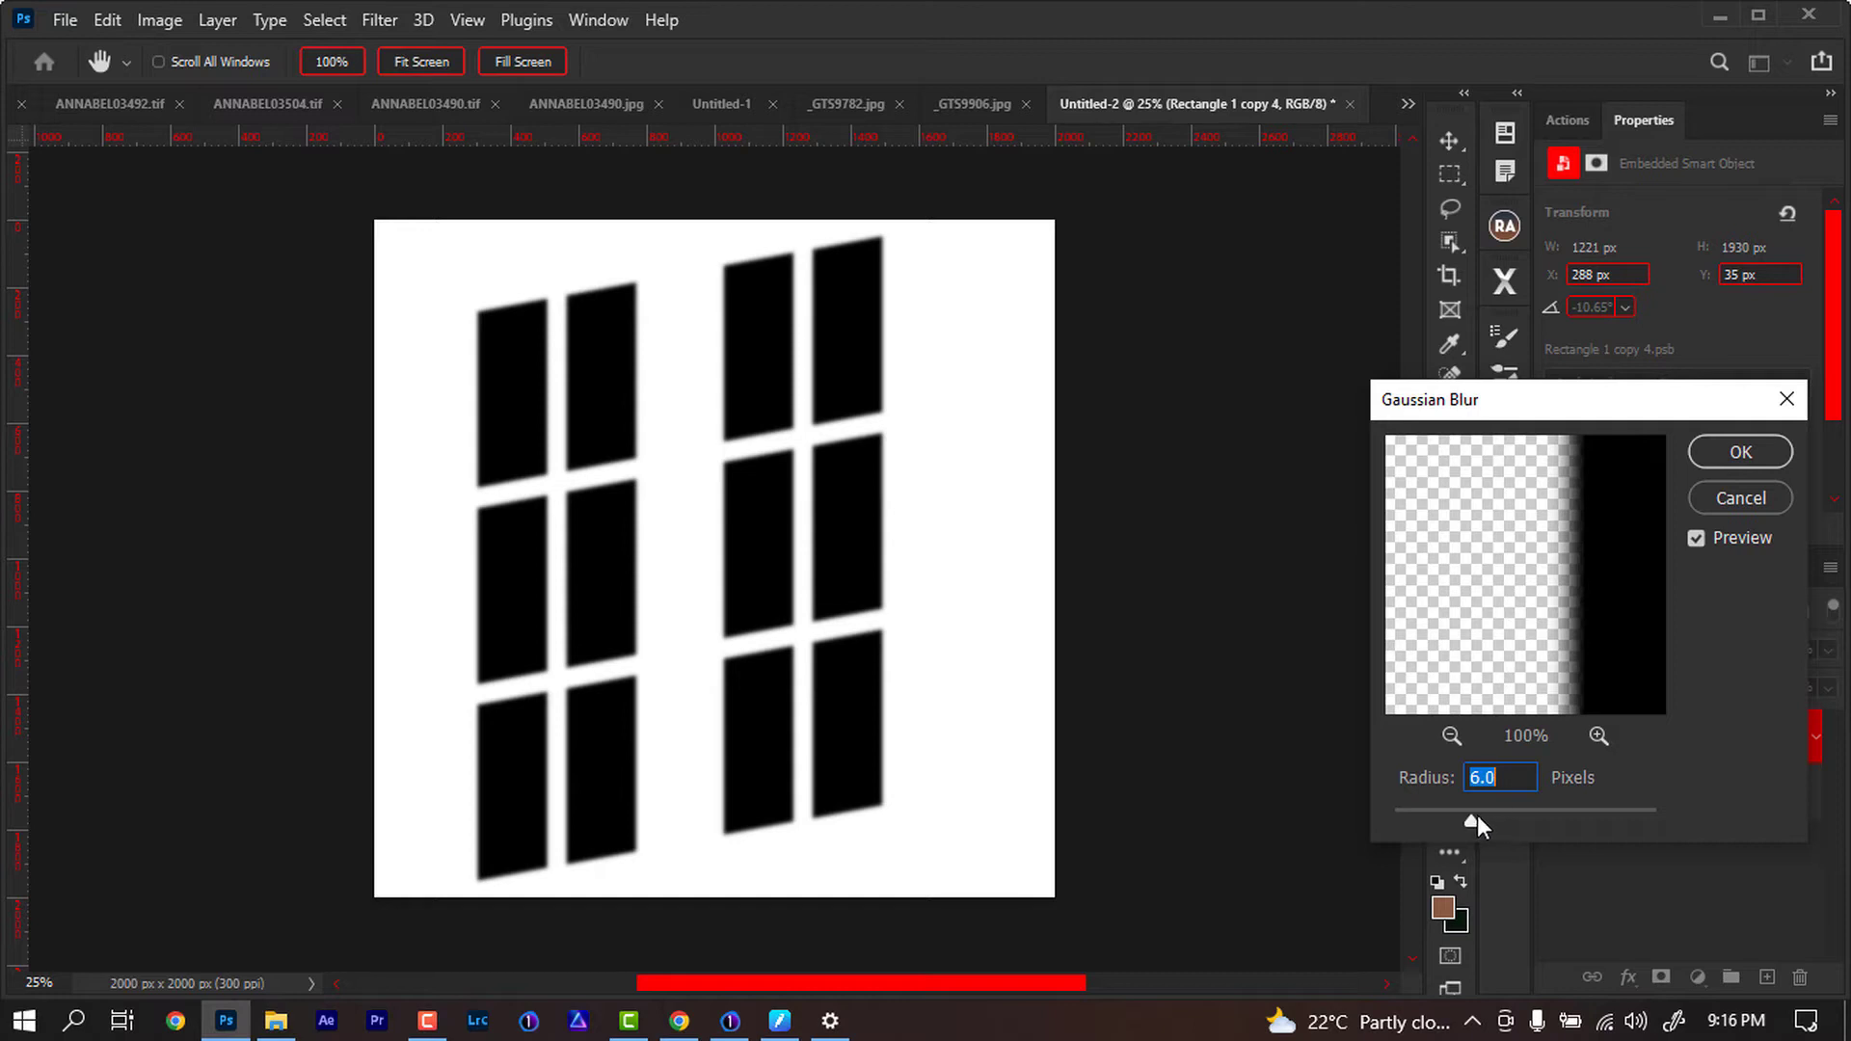
# Adjust the Gaussian Blur radius for the window-pane smart object and apply the filter
pyautogui.moveTo(1476, 818); pyautogui.dragTo(1492, 813)
pyautogui.click(1740, 453)
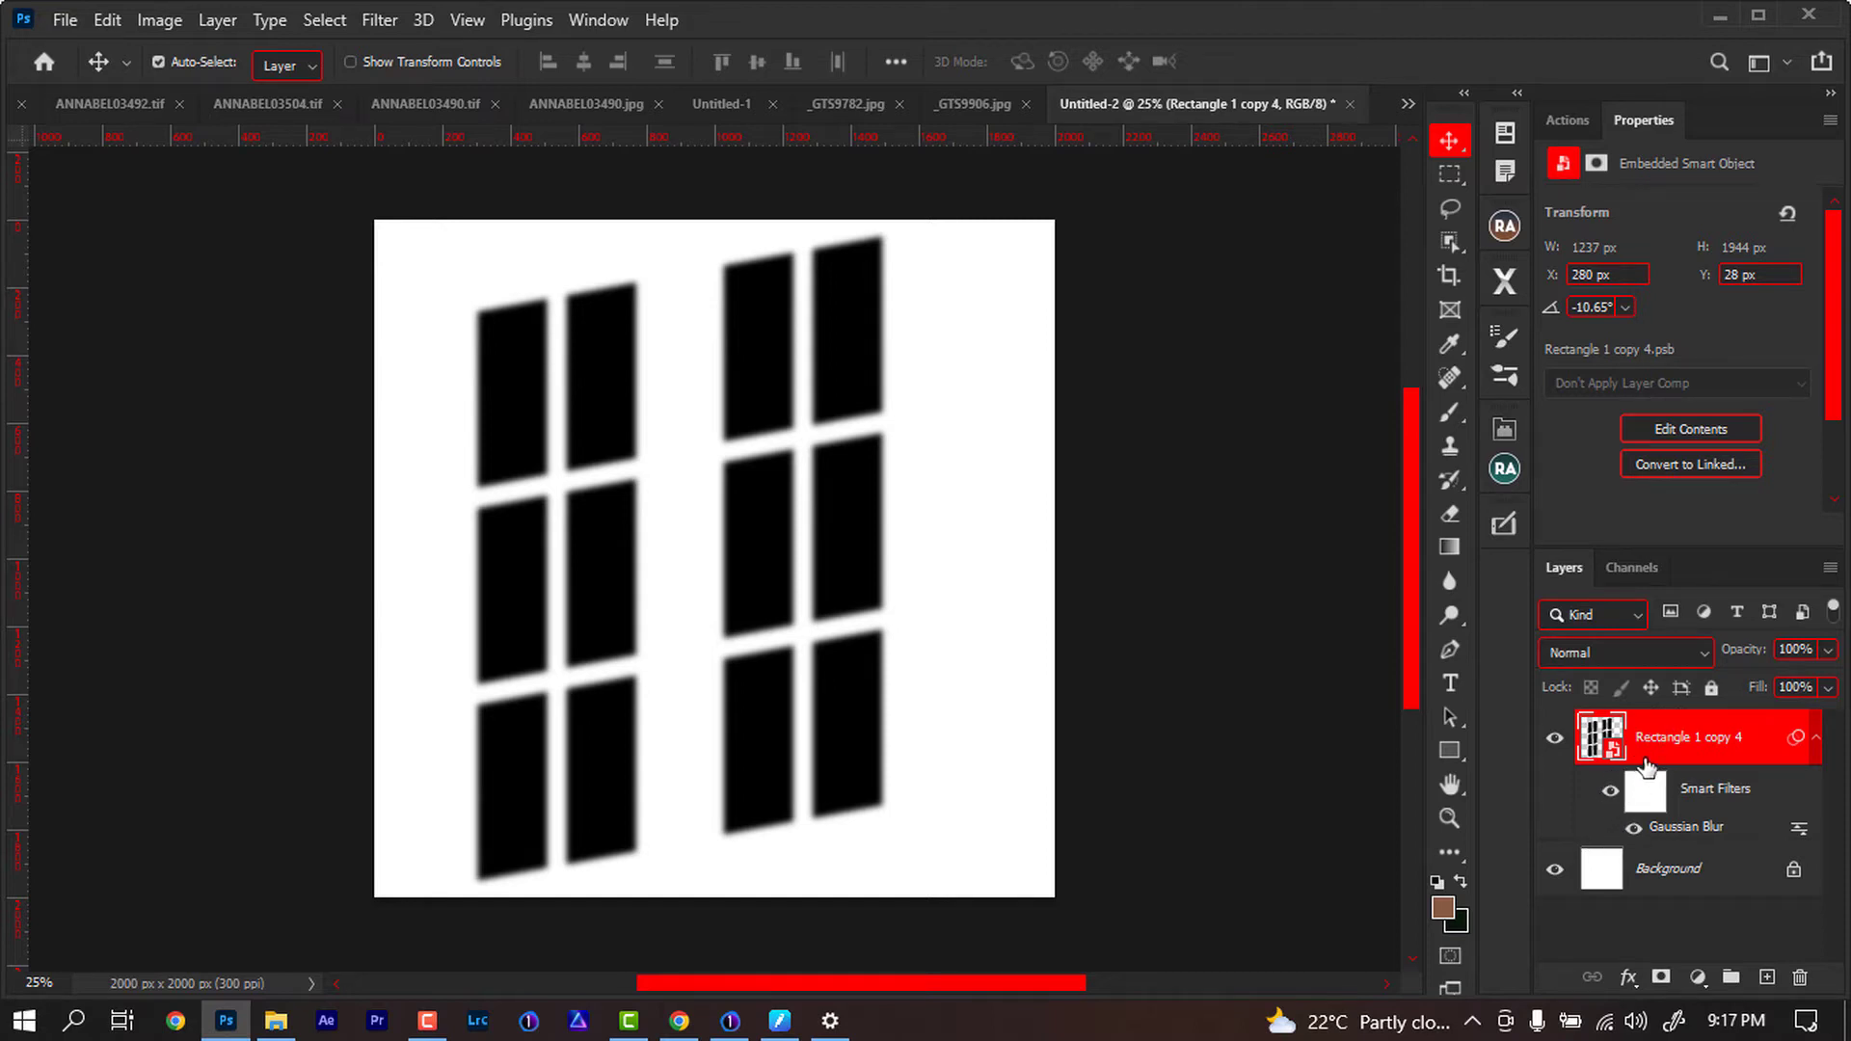
# Load the window-pane layer as a selection and define it as a brush preset named MY BRUSH
pyautogui.keyDown('ctrl'); pyautogui.click(1607, 748); pyautogui.keyUp('ctrl')
pyautogui.click(160, 19)
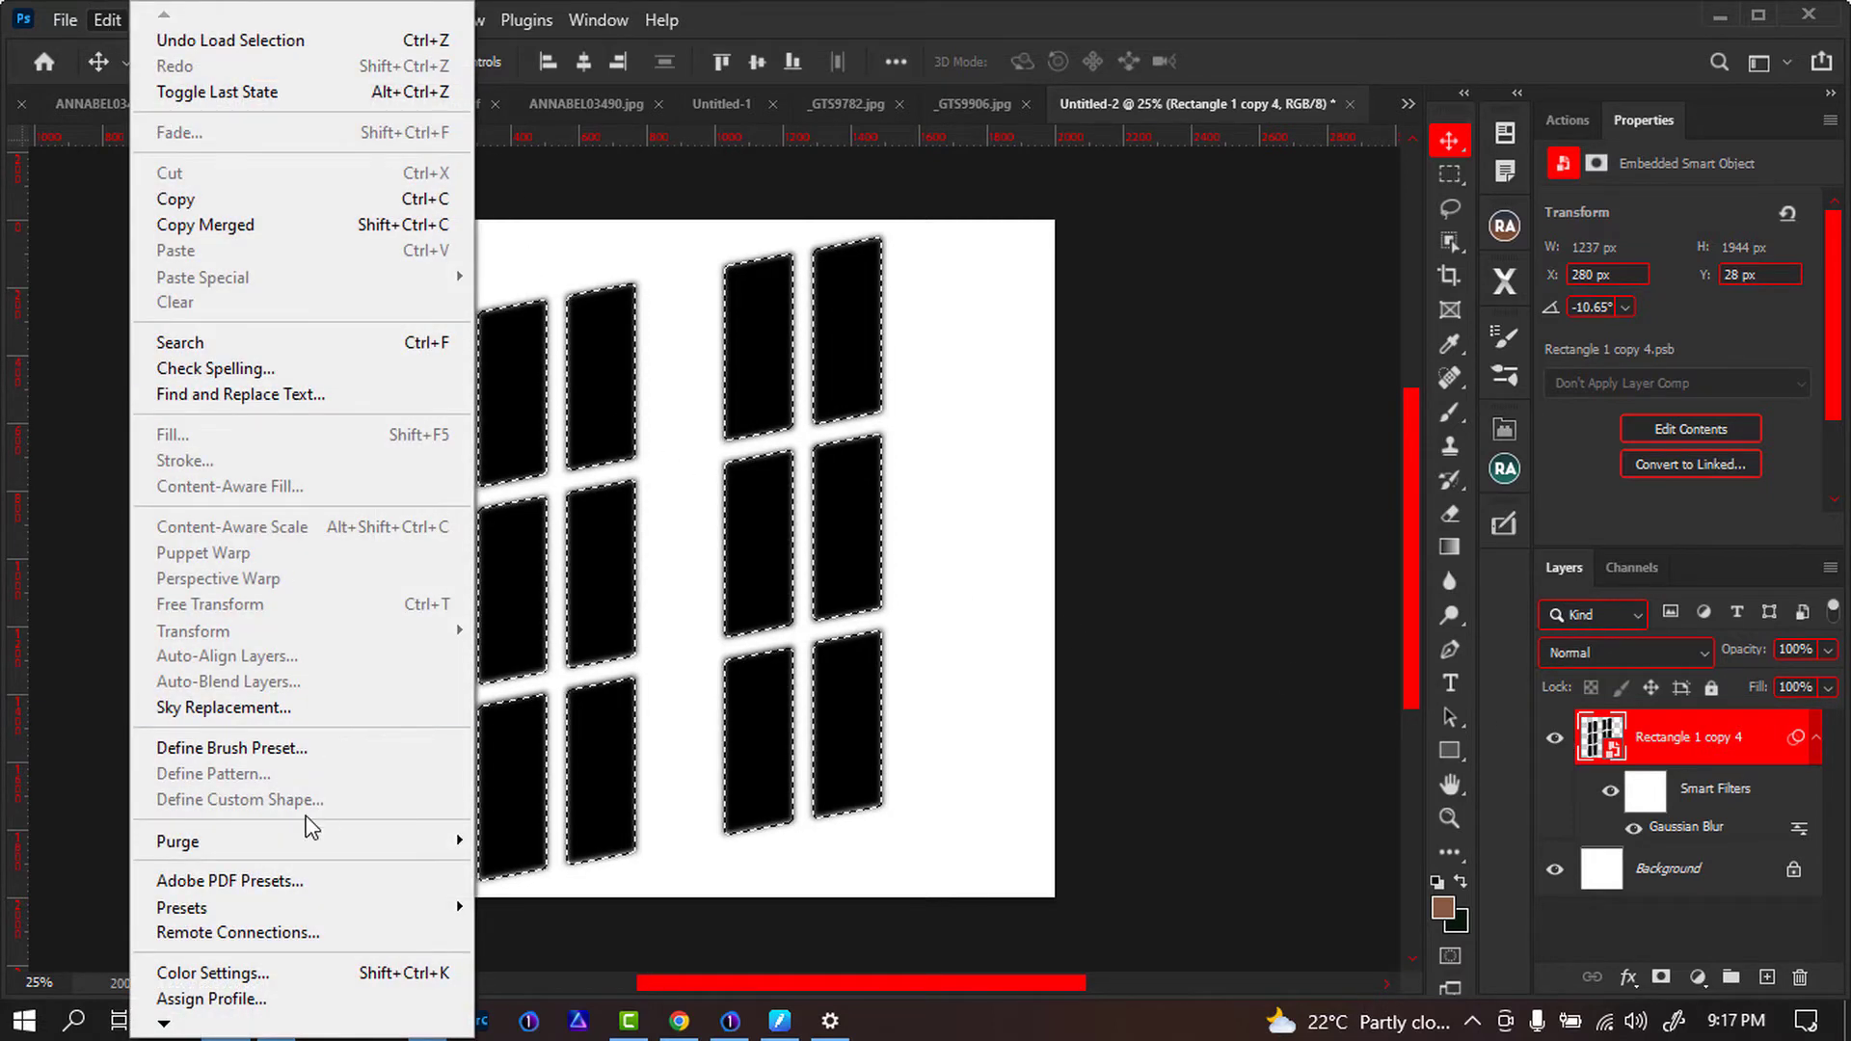
pyautogui.click(196, 750)
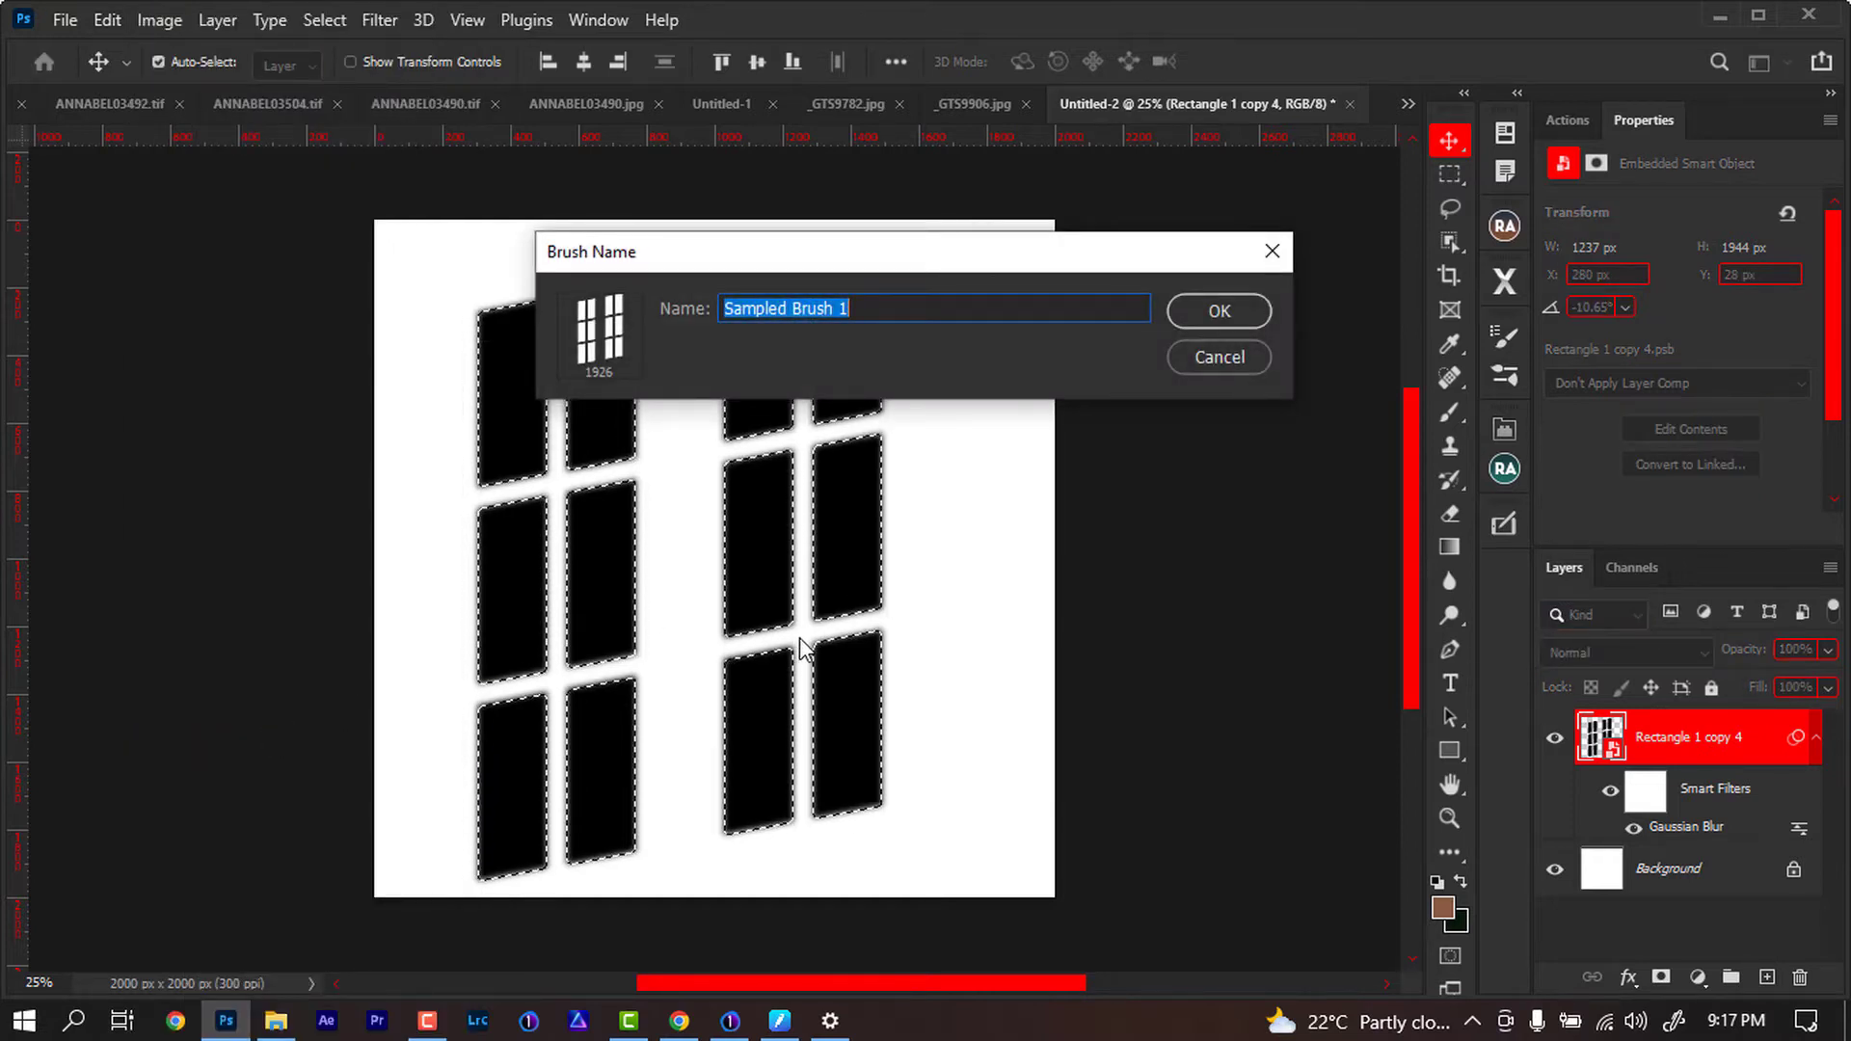
pyautogui.write('MY P')
pyautogui.press('BackSpace')
pyautogui.write('BRUSH')
pyautogui.press('Return')
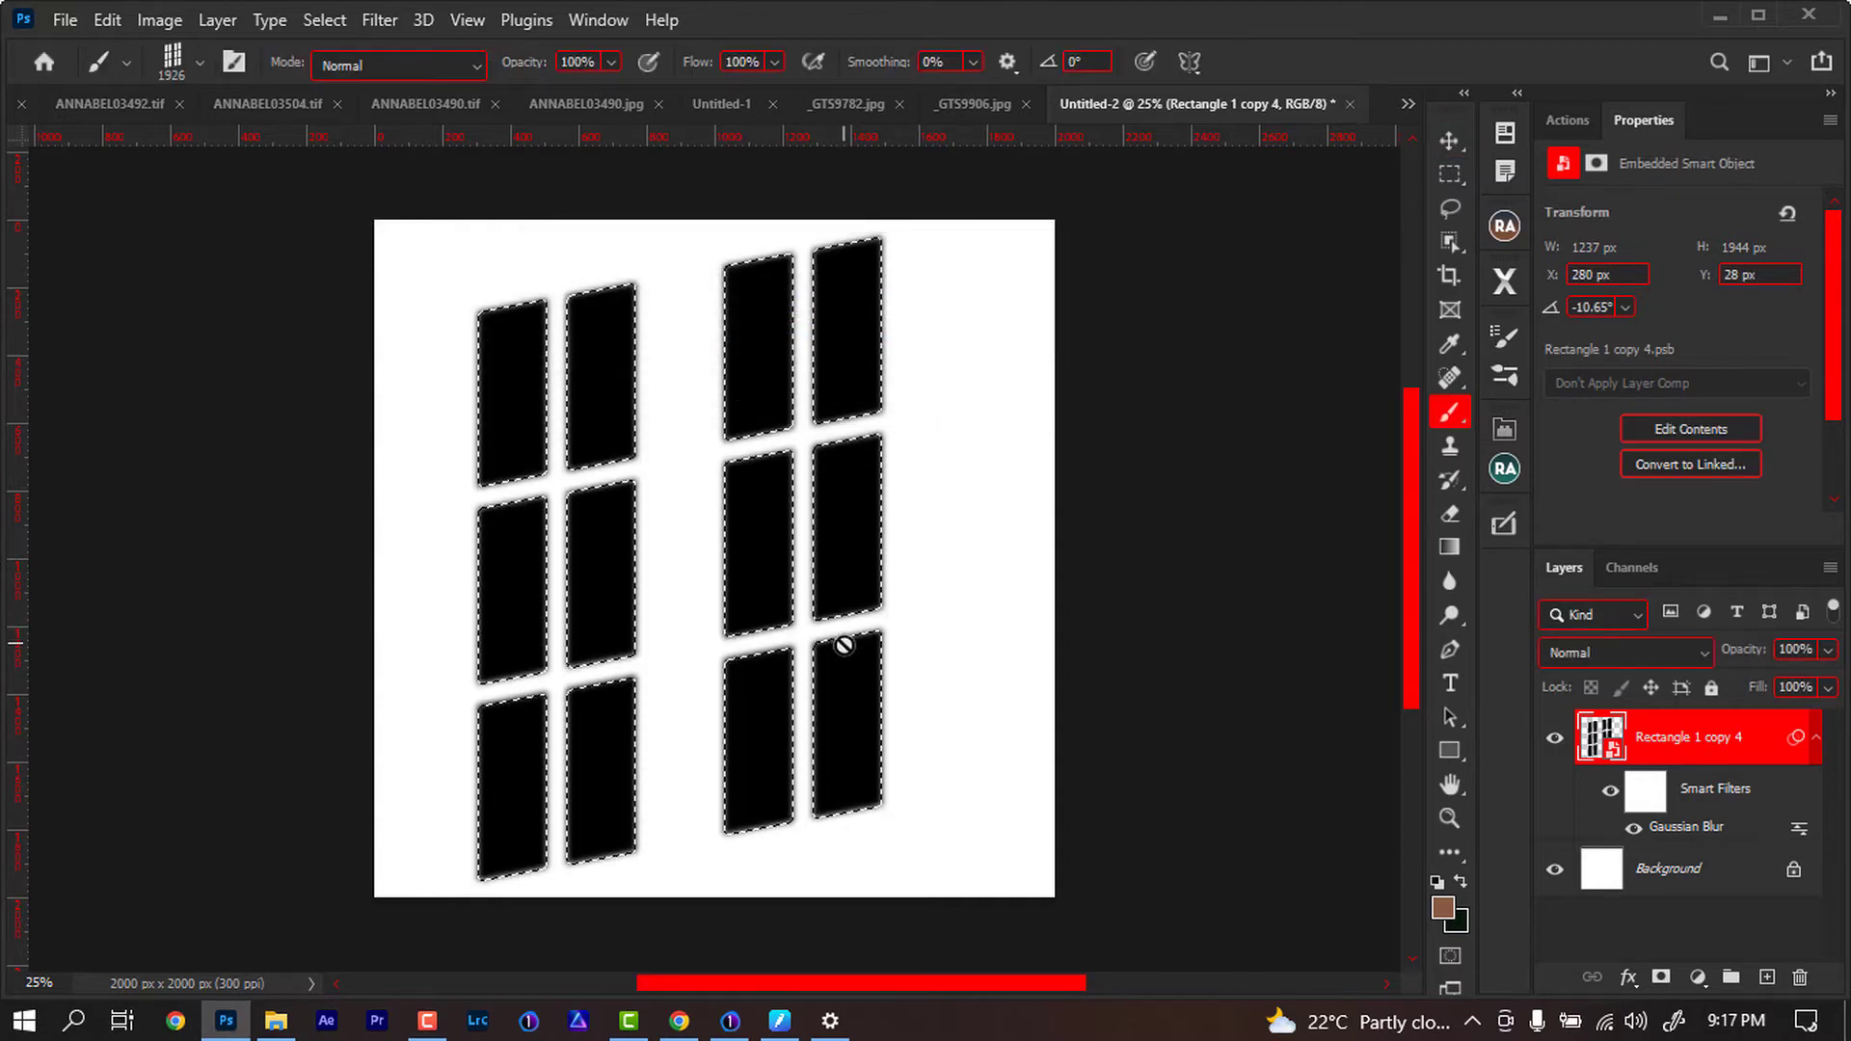
# Switch to the _GTS9906.jpg document, add a new empty layer above the background and check the MY BRUSH preset
pyautogui.click(973, 101)
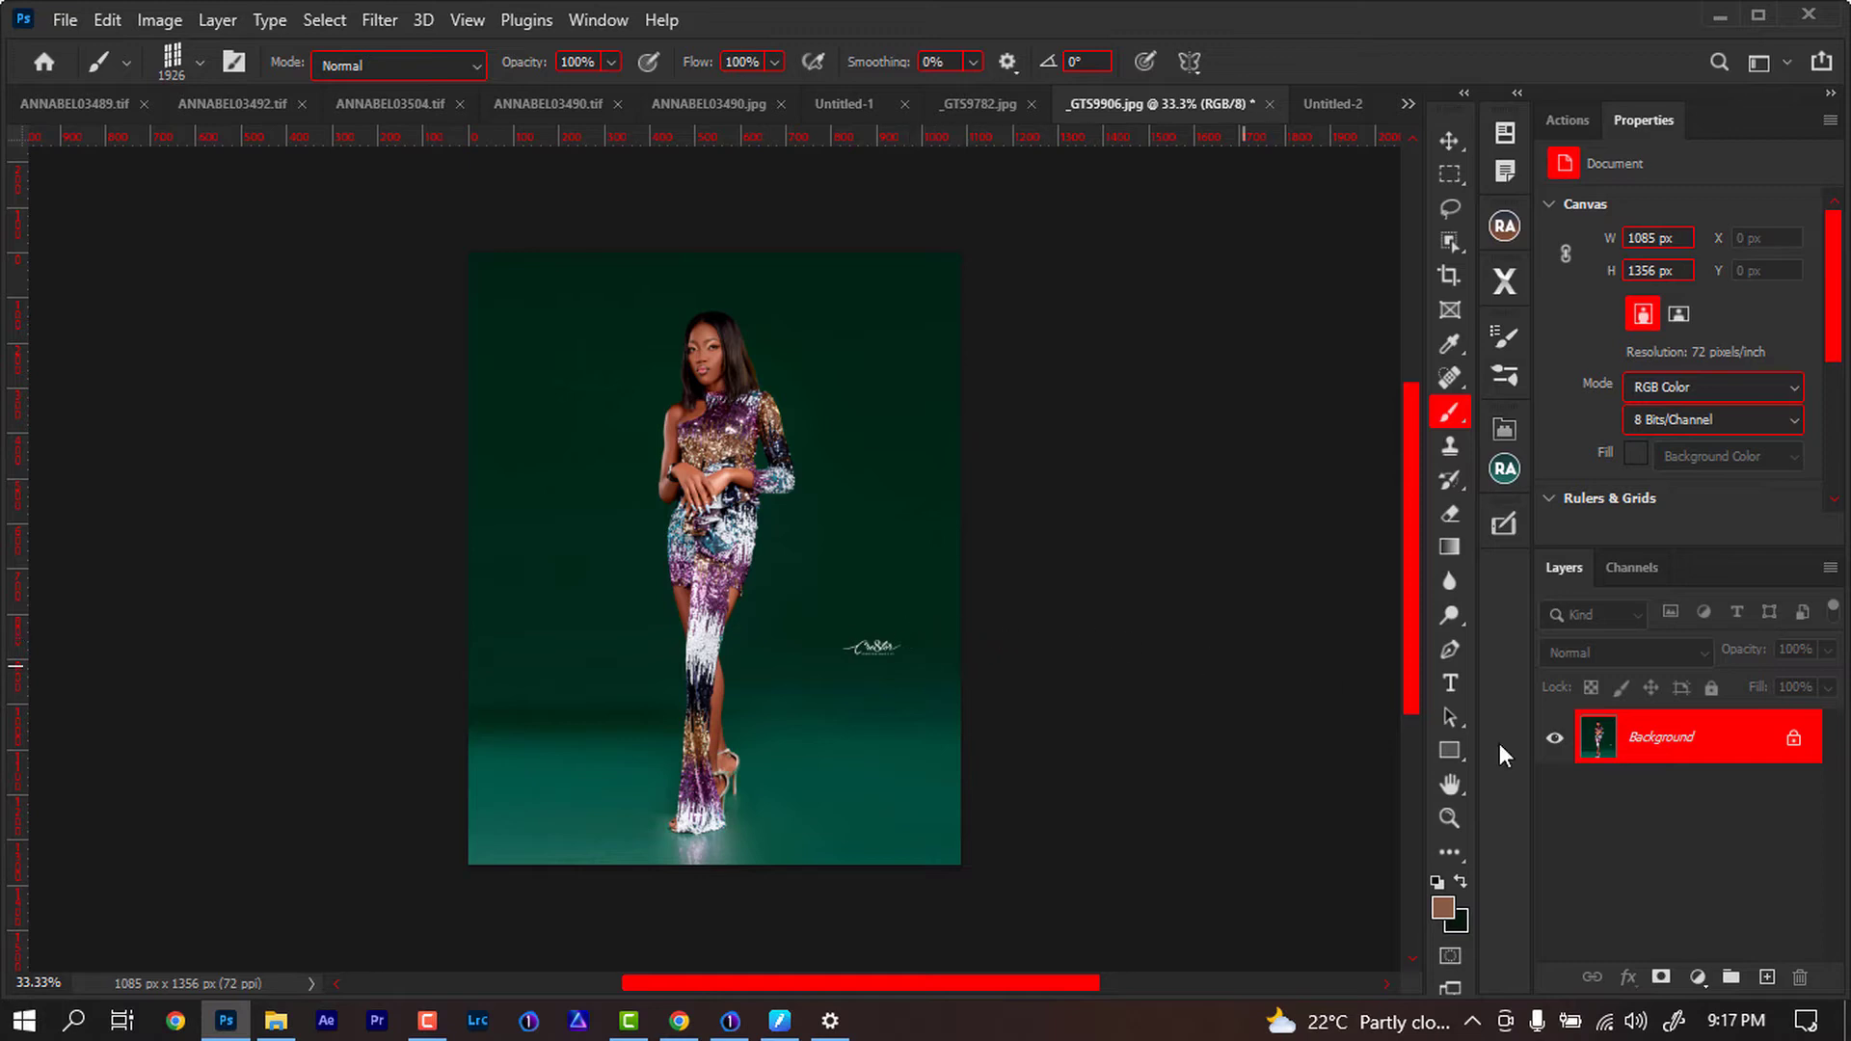
pyautogui.click(1766, 976)
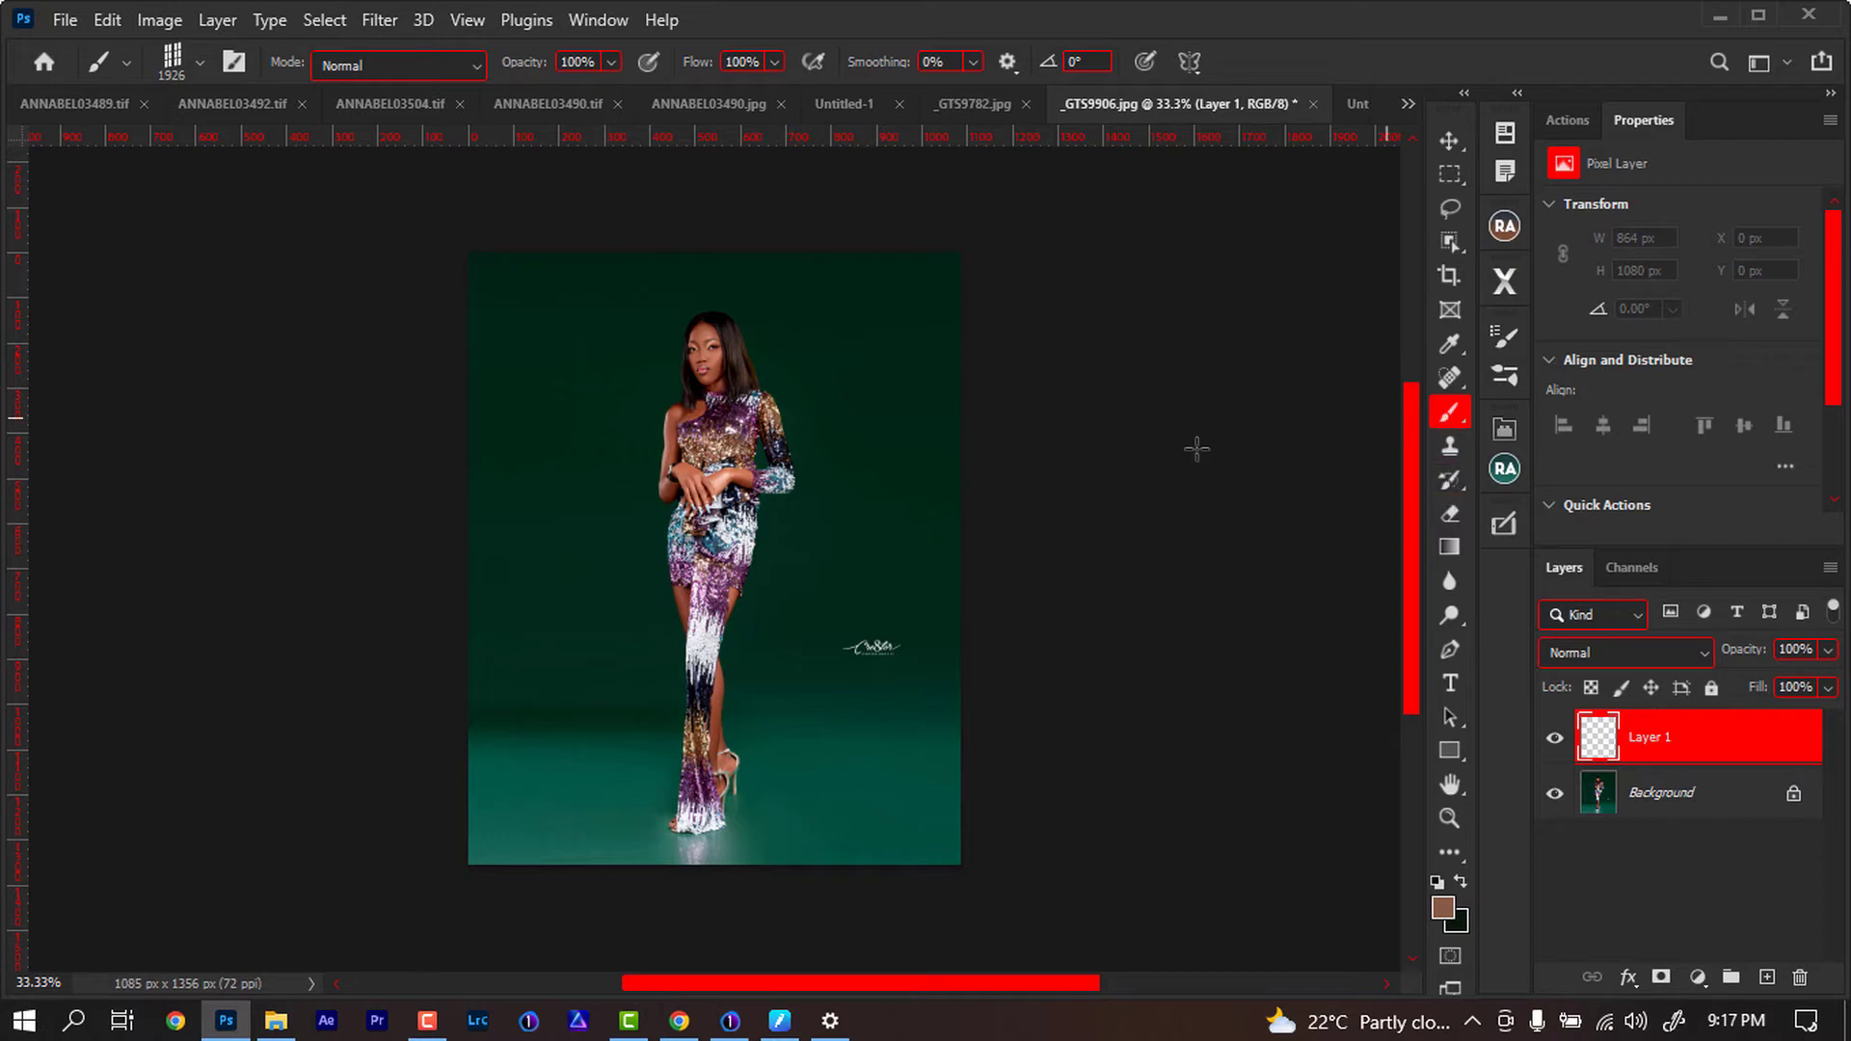
pyautogui.rightClick(807, 537)
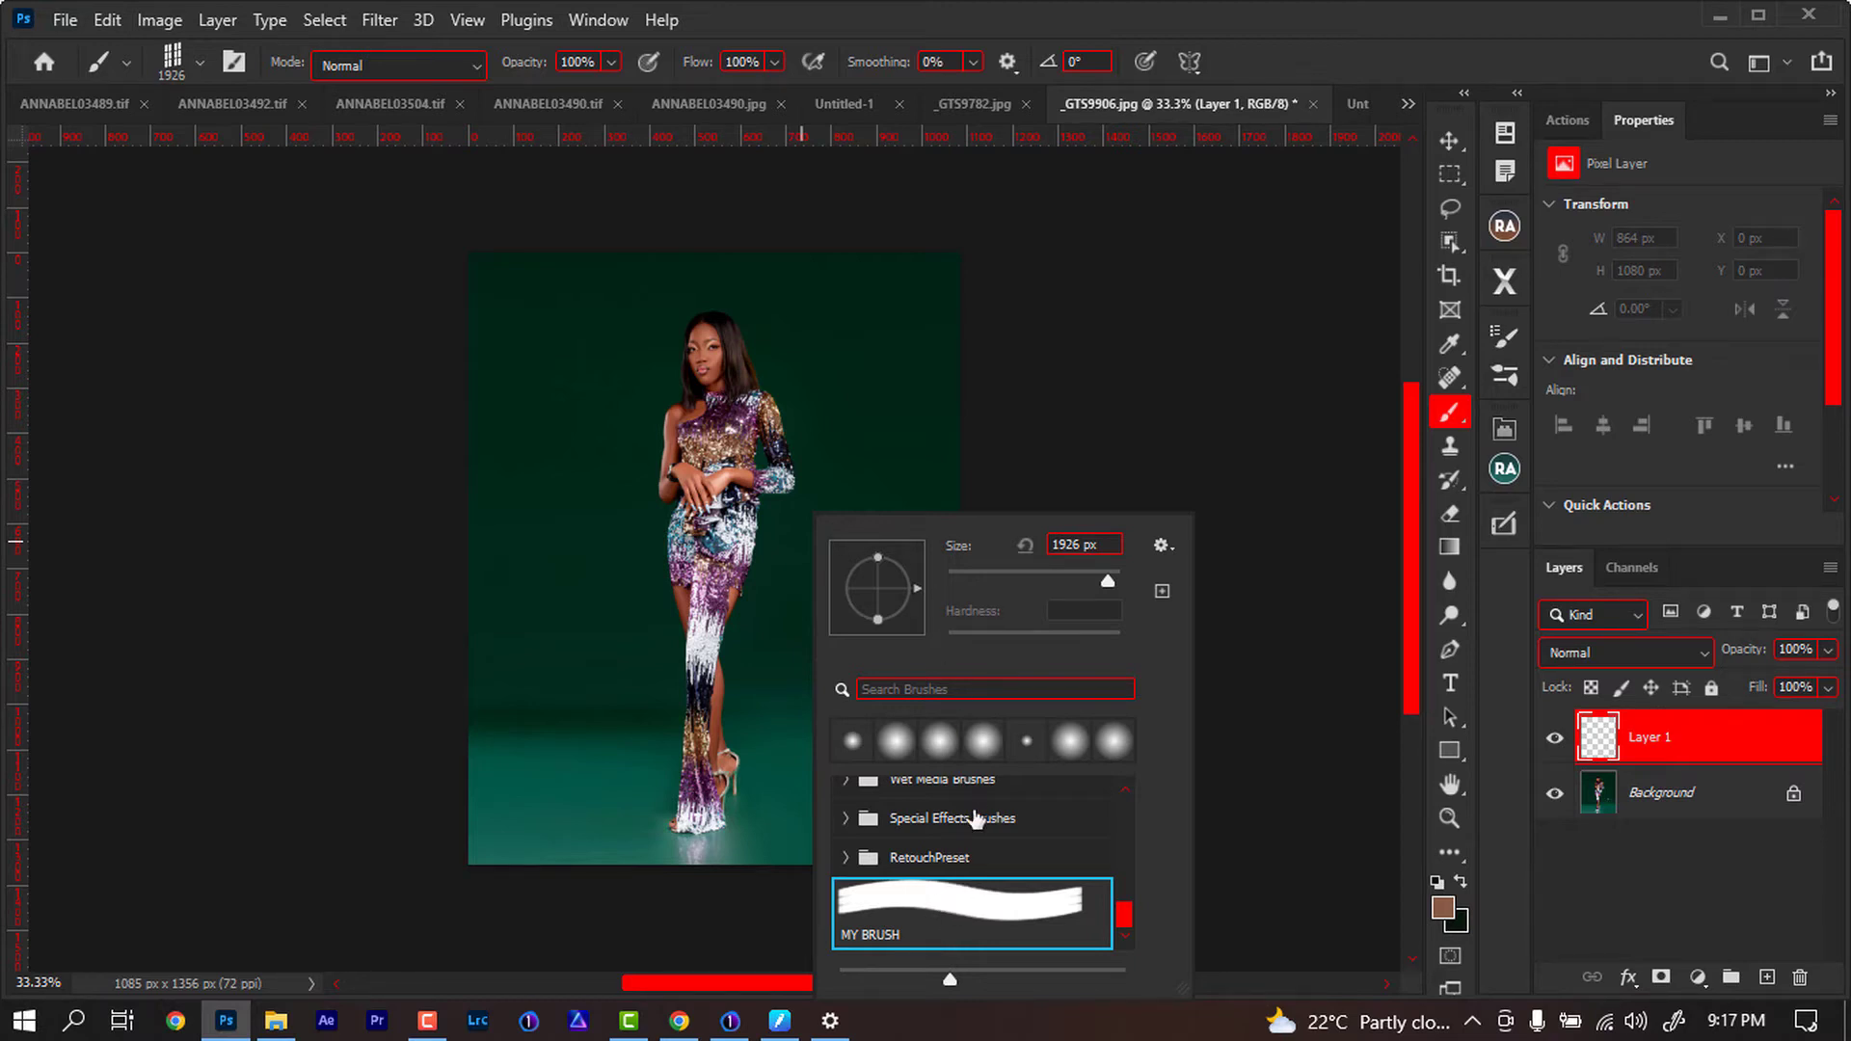
pyautogui.click(1206, 79)
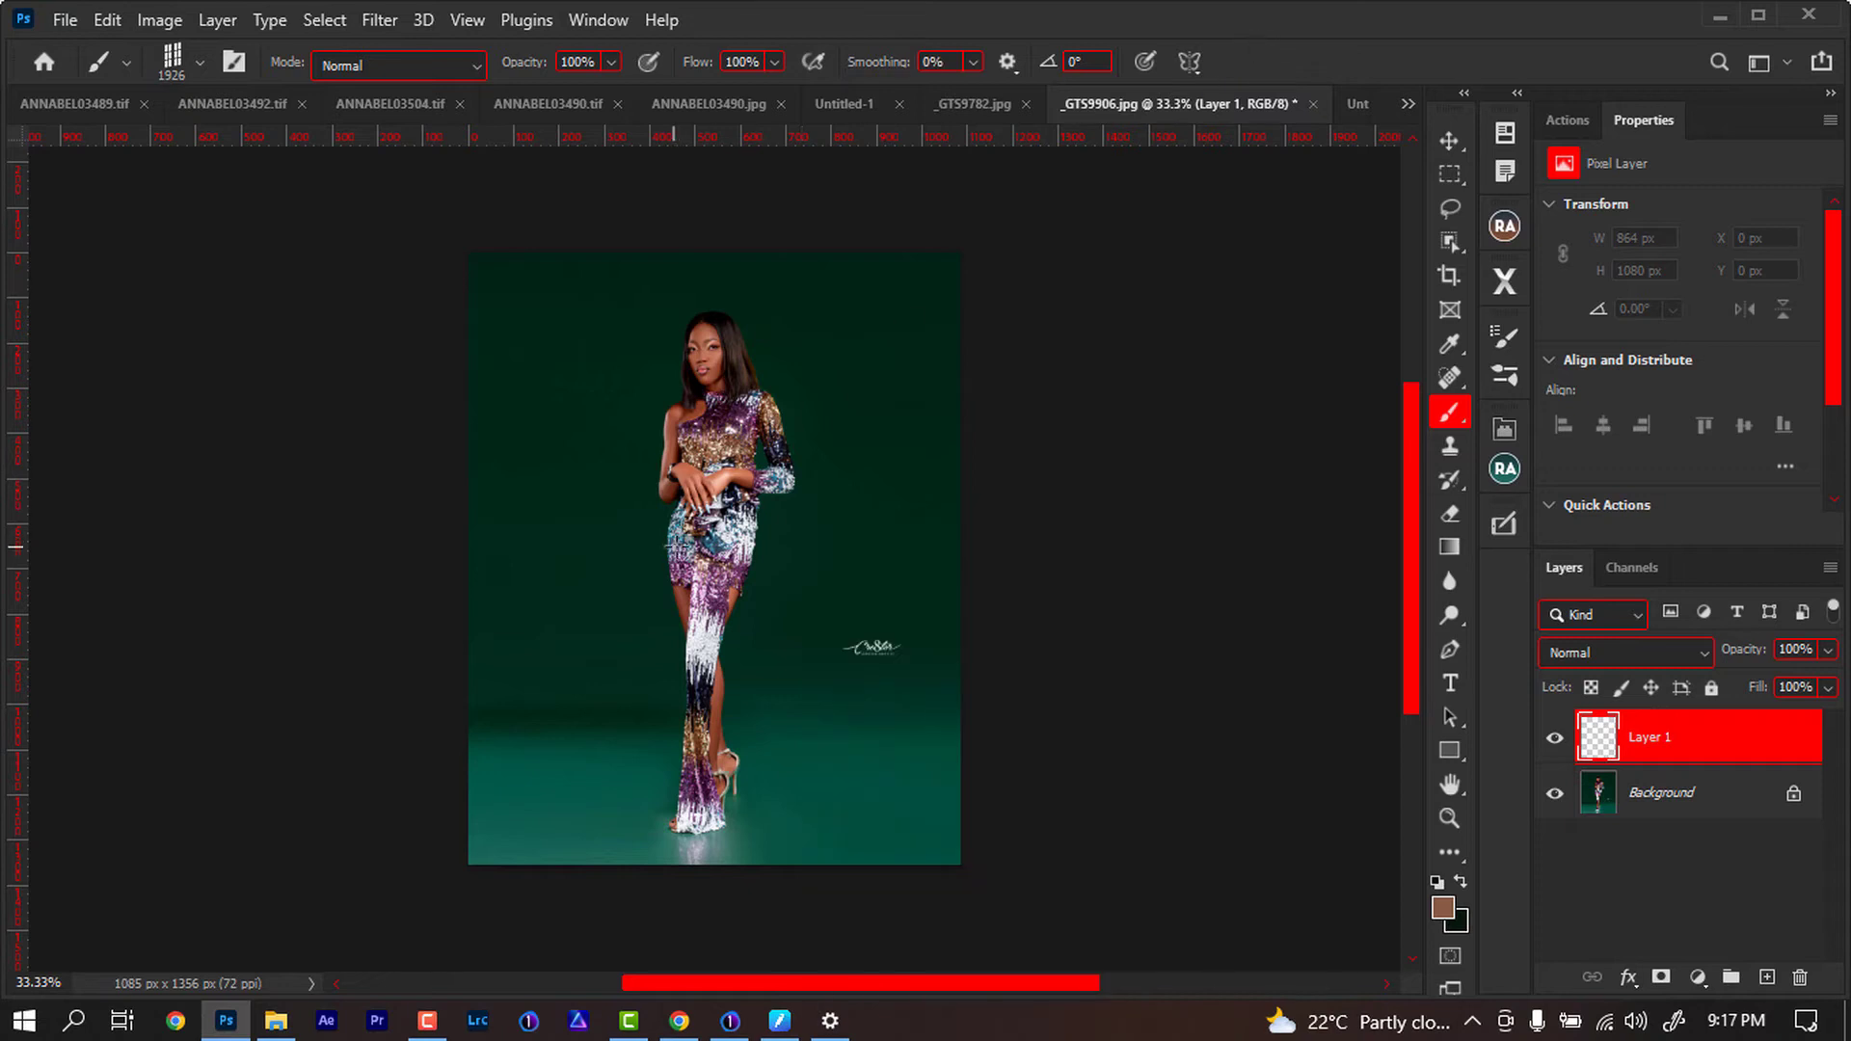
# Reduce the window brush's size to 1000 px
pyautogui.press('[')
pyautogui.press('[')
pyautogui.press('[')
pyautogui.press('[')
pyautogui.press('[')
pyautogui.press('[')
pyautogui.press('[')
pyautogui.press('[')
pyautogui.press('[')
pyautogui.press('[')
pyautogui.press('[')
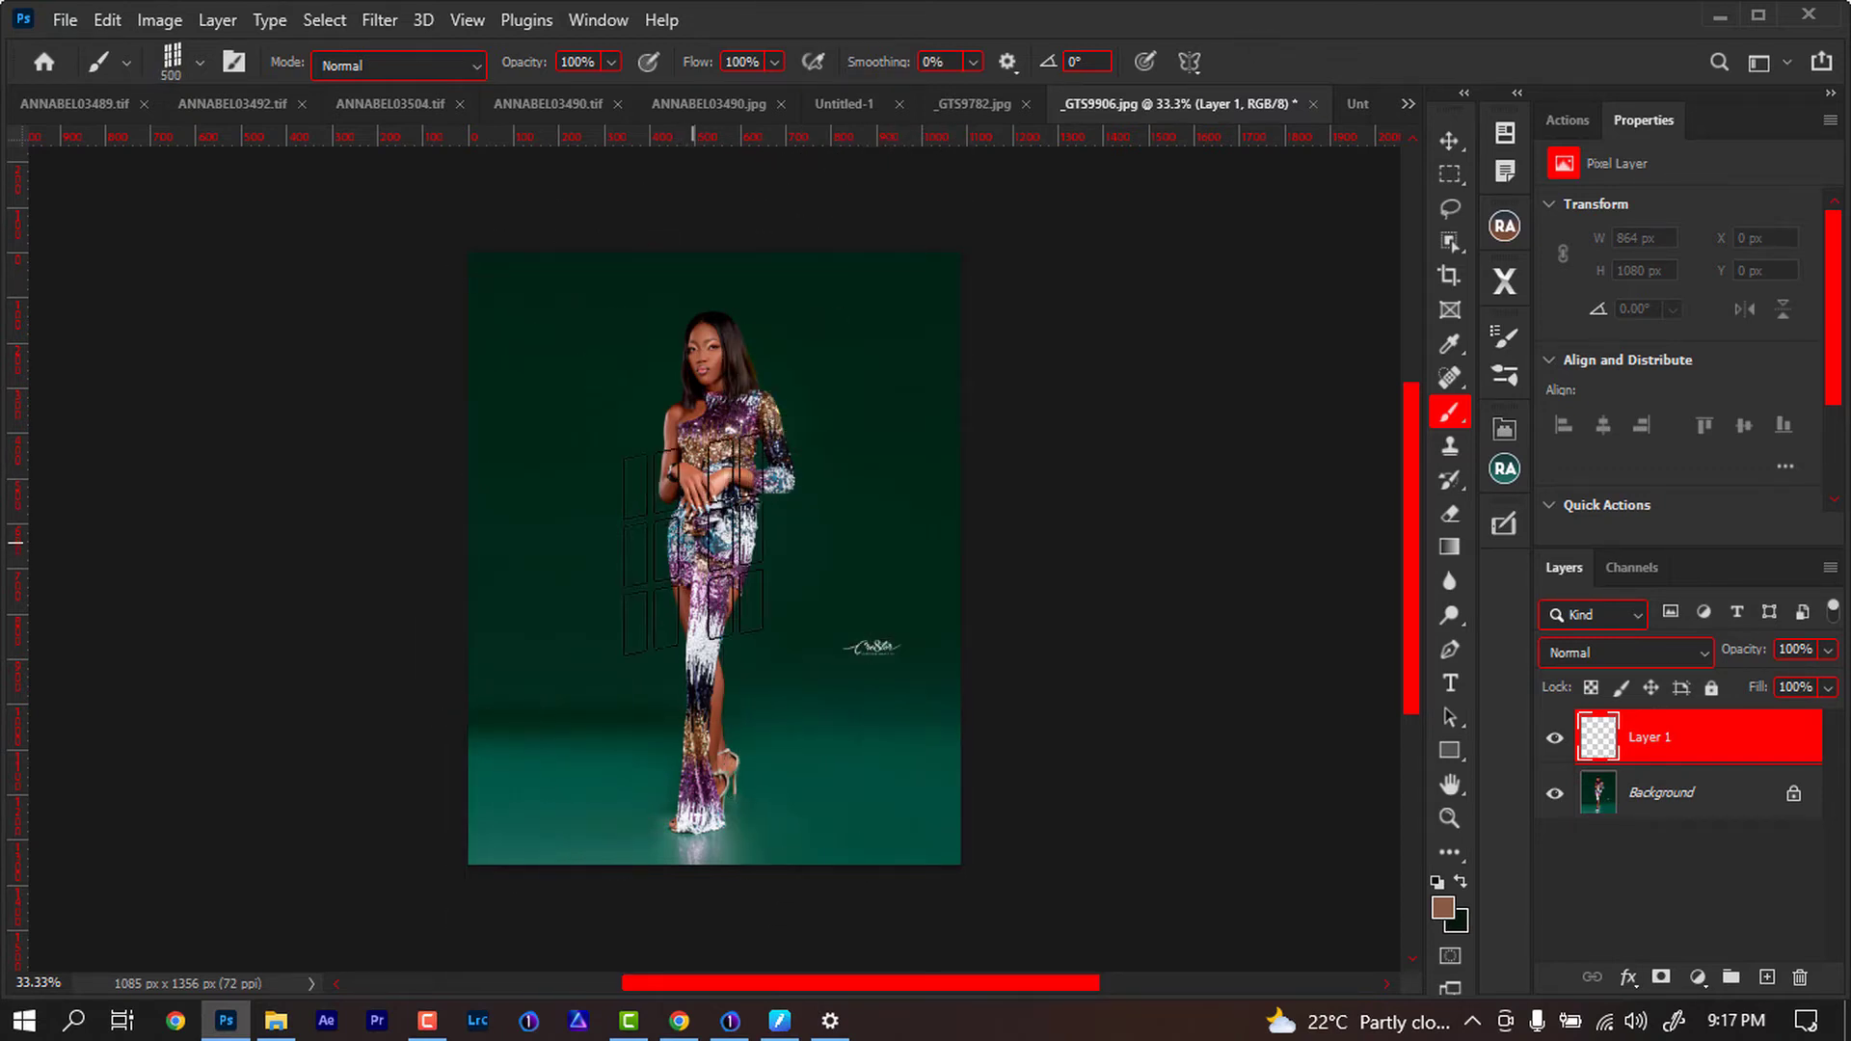
pyautogui.press(']')
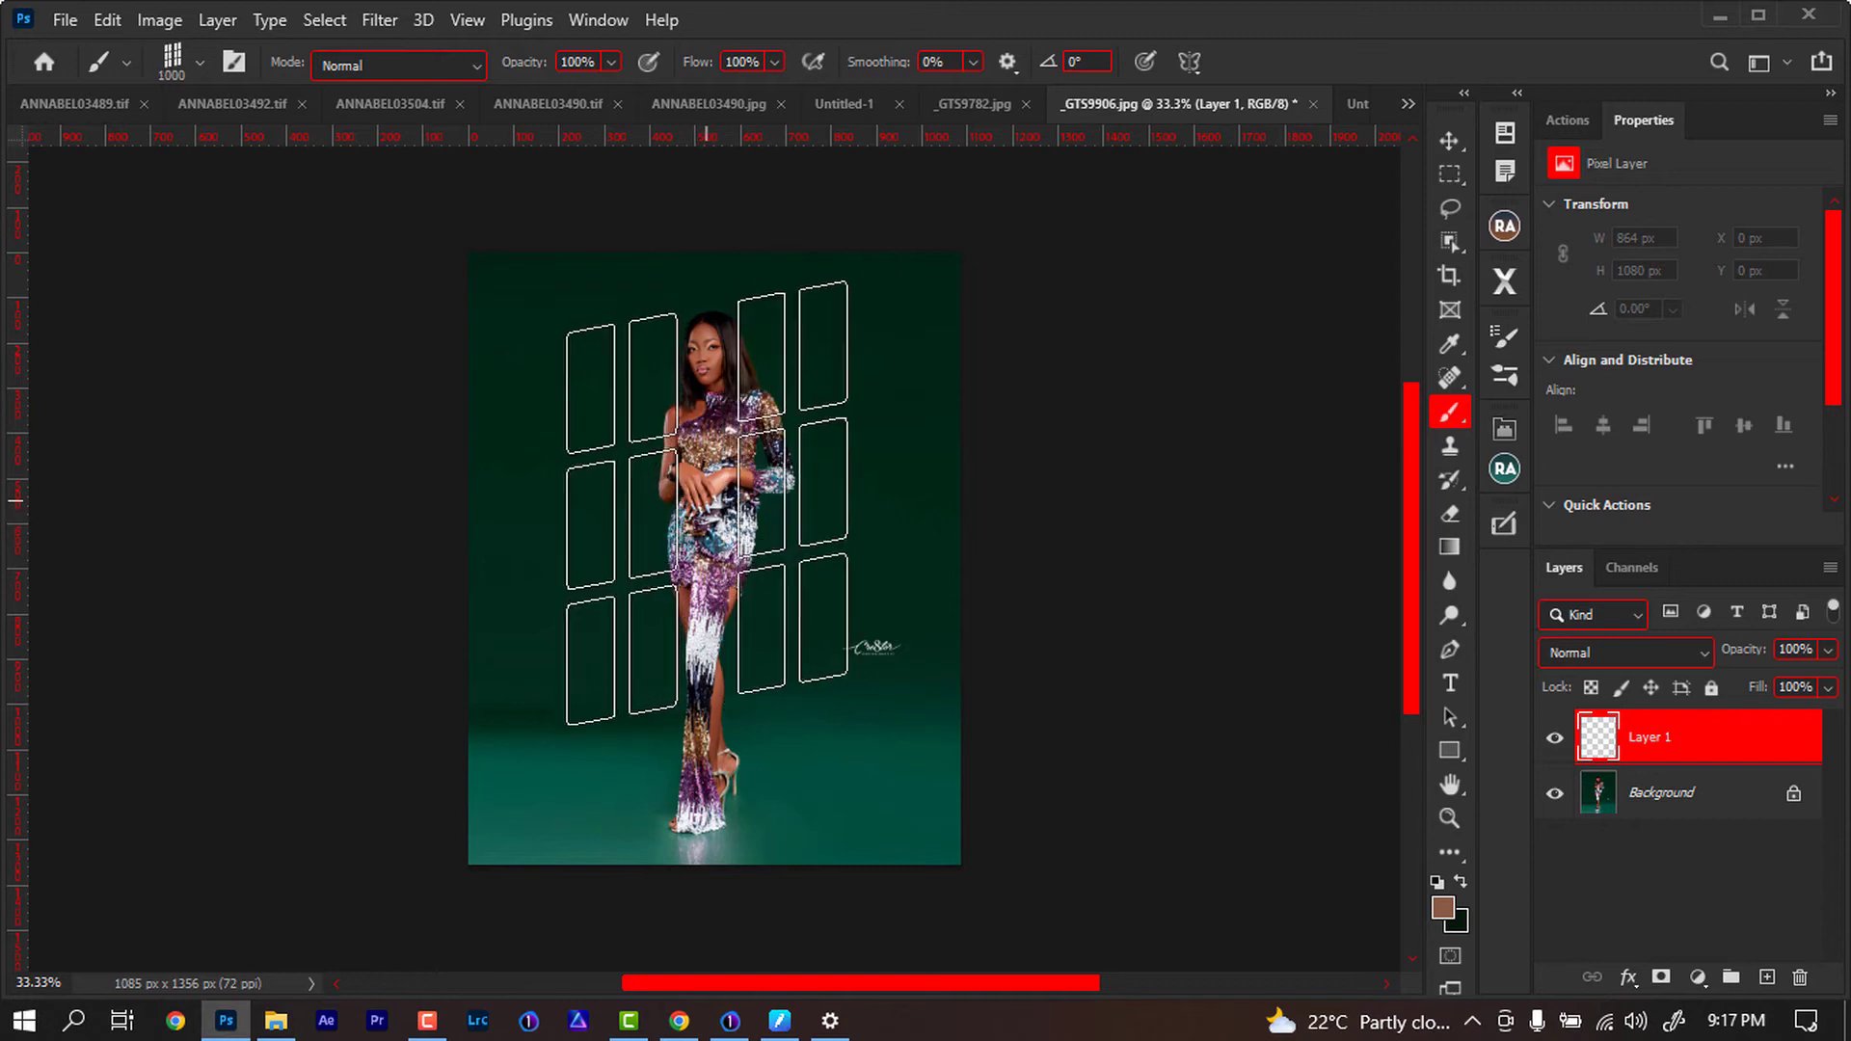
# Undo a test stamp of the window brush and set the foreground colour to white (ffffff)
pyautogui.click(709, 495)
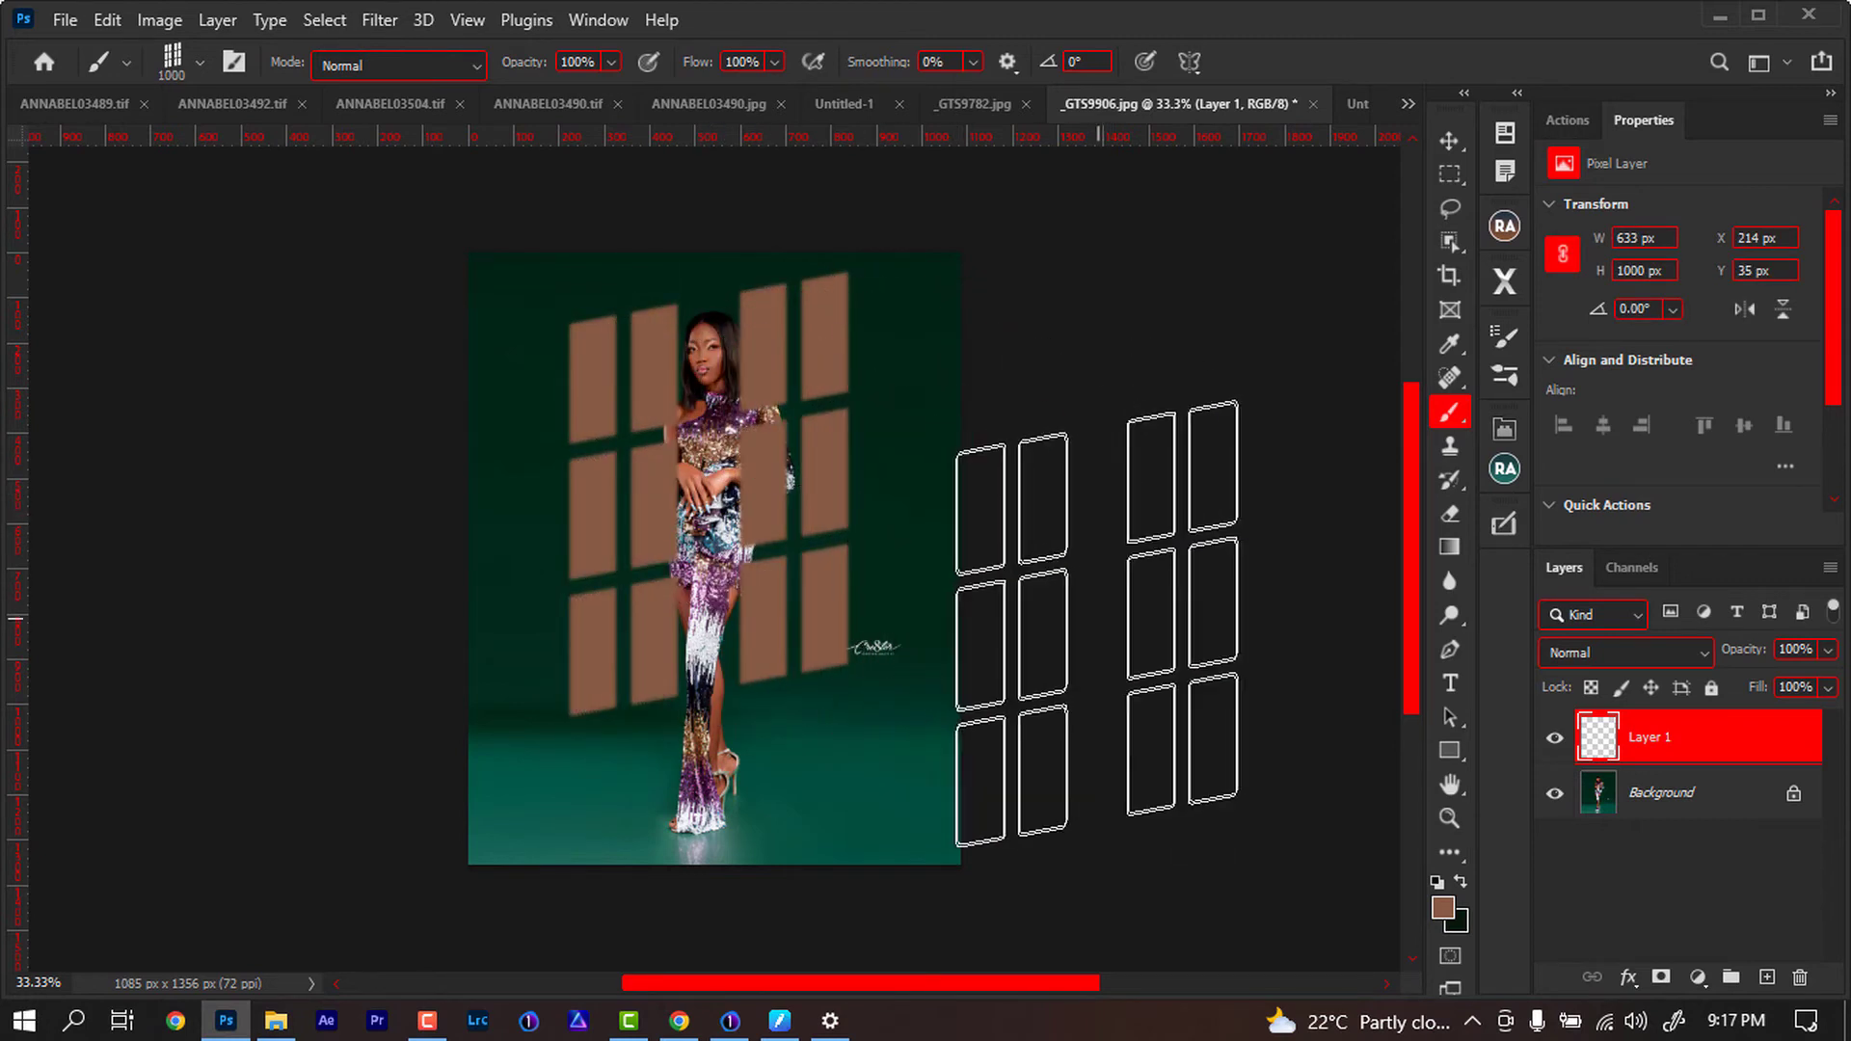
pyautogui.hotkey('ctrl', 'z')
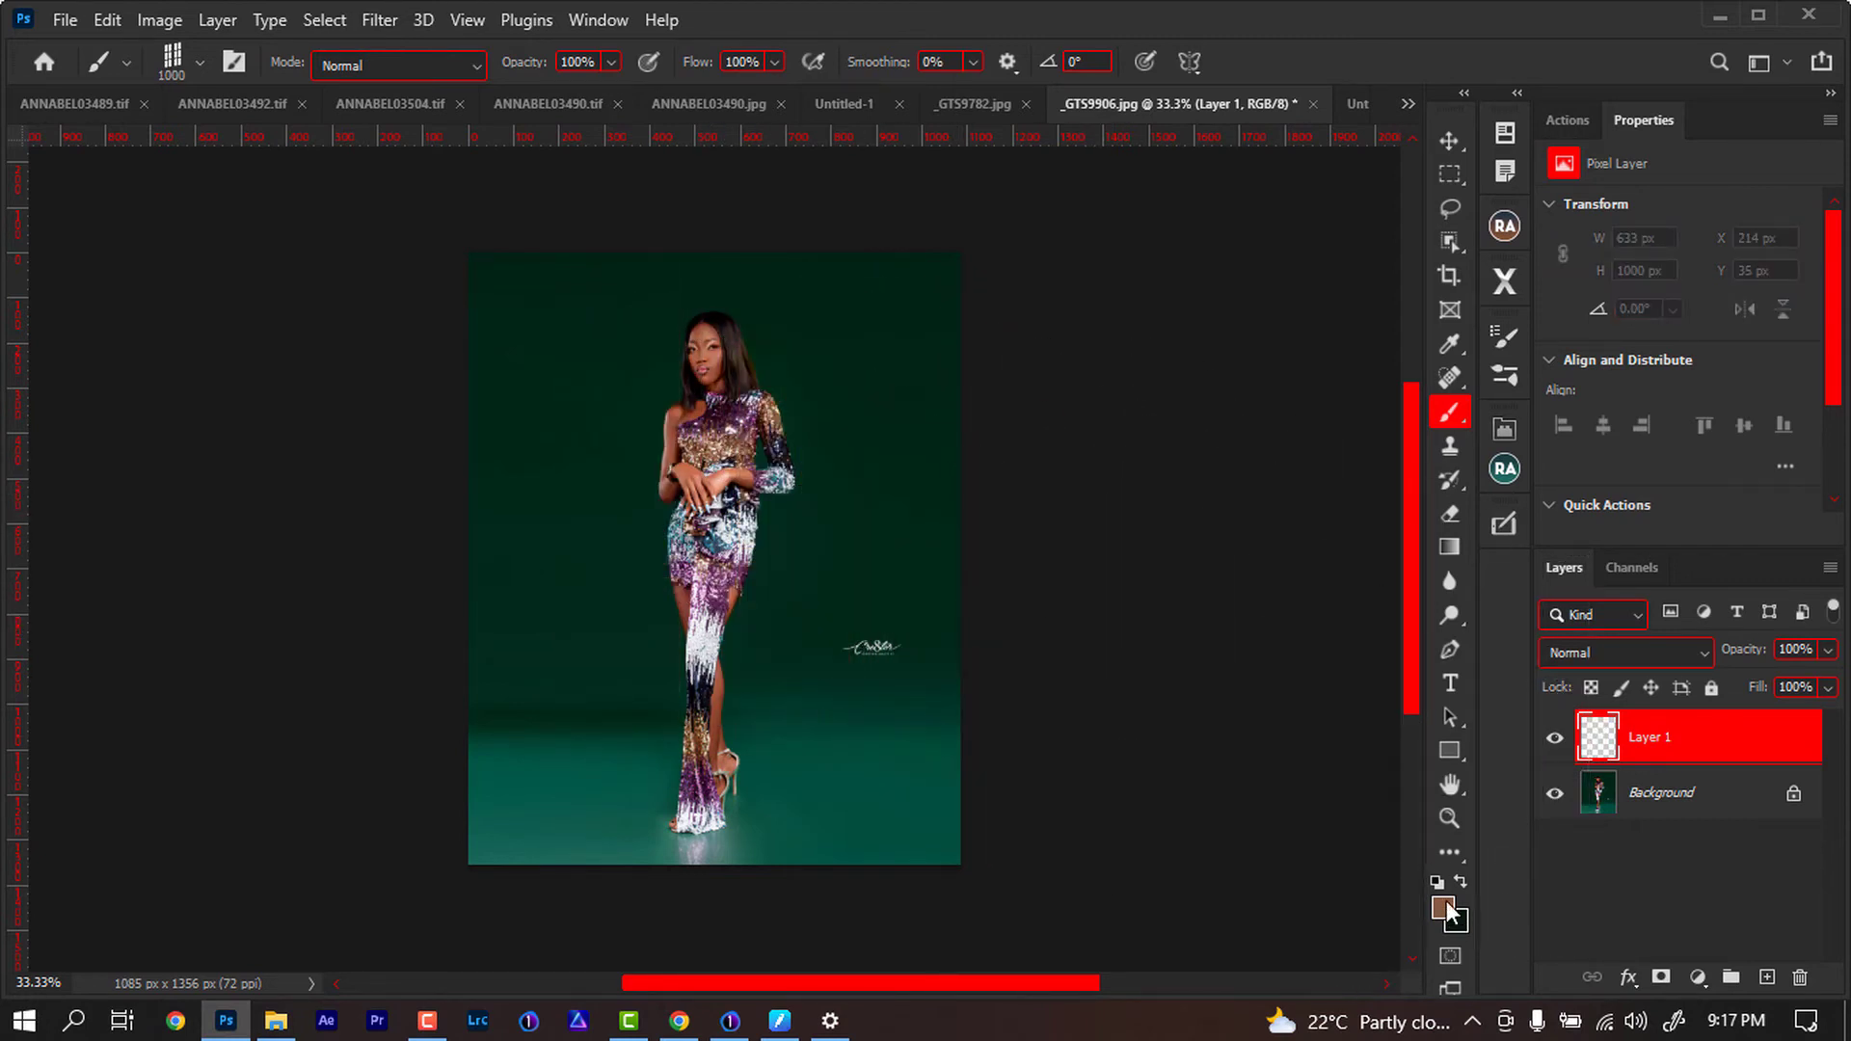
pyautogui.click(1443, 907)
pyautogui.write('ffffff')
pyautogui.click(1723, 389)
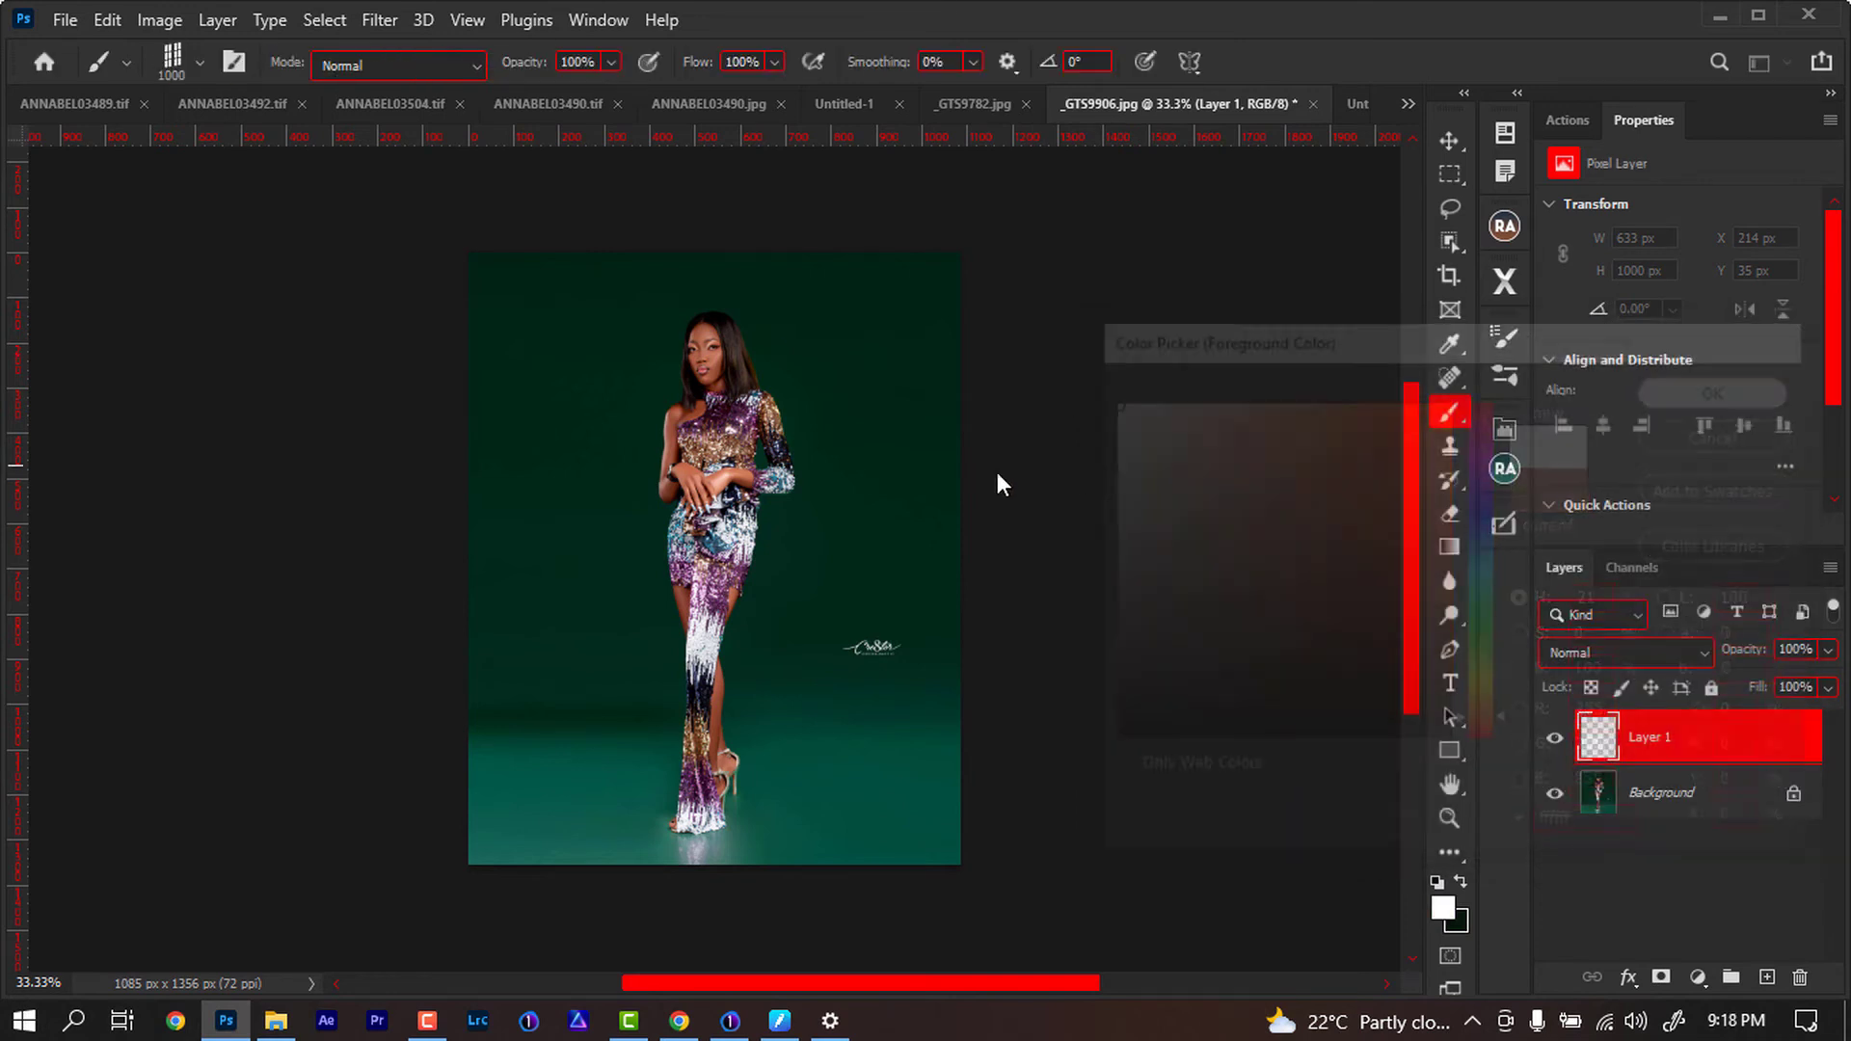
# Stamp the white window pattern once over the woman and set the layer's blending mode to Soft Light
pyautogui.click(698, 499)
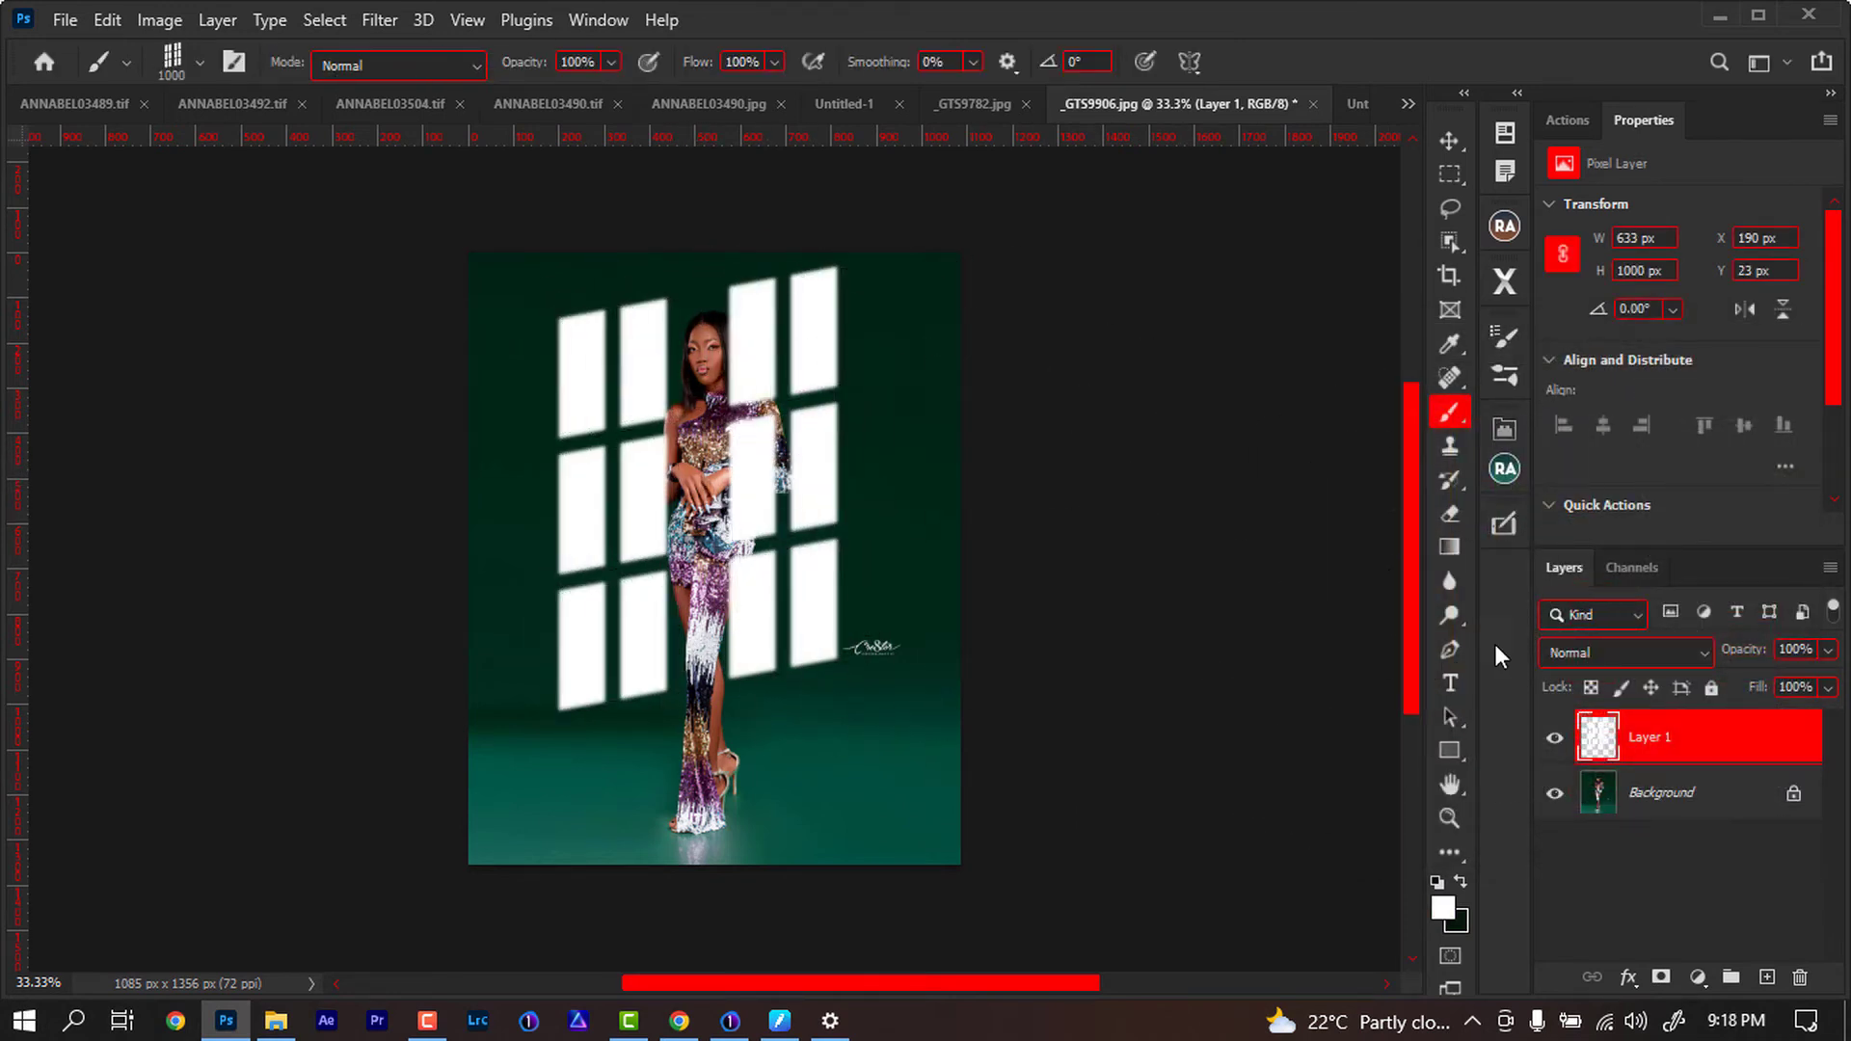
pyautogui.click(1645, 651)
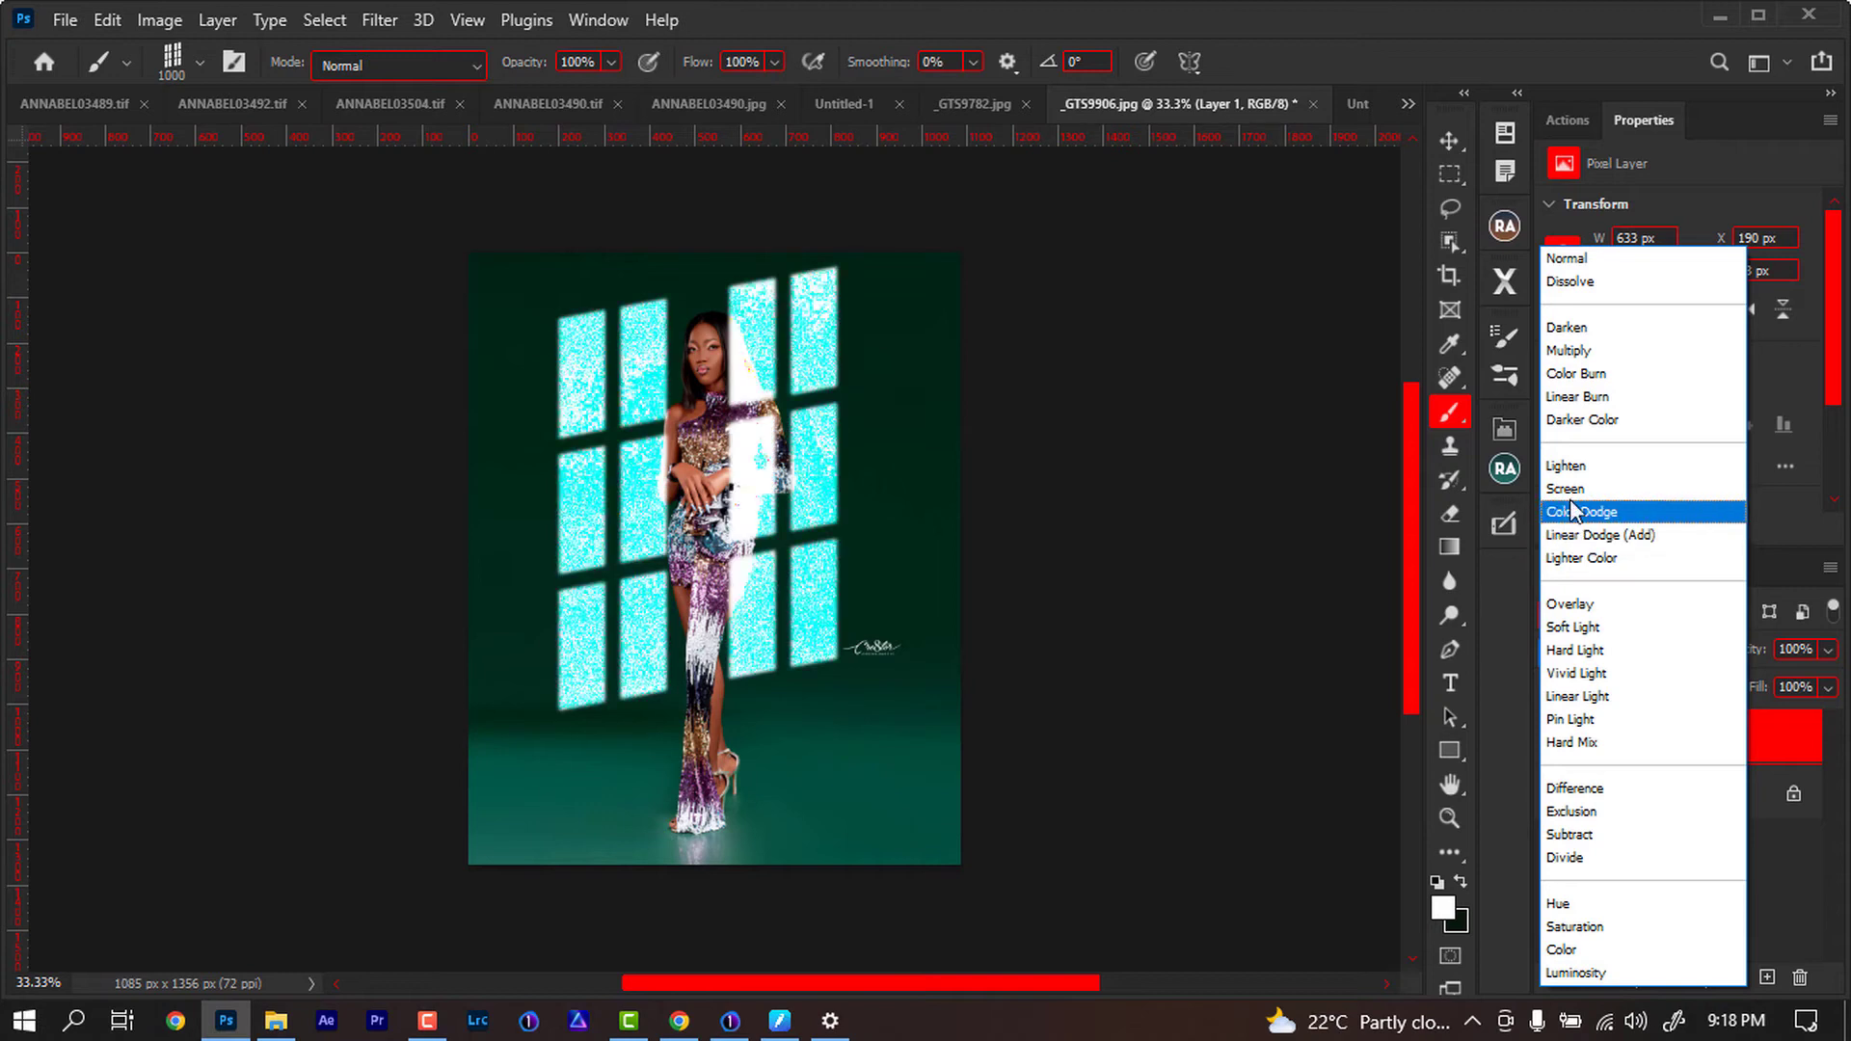
pyautogui.click(1576, 627)
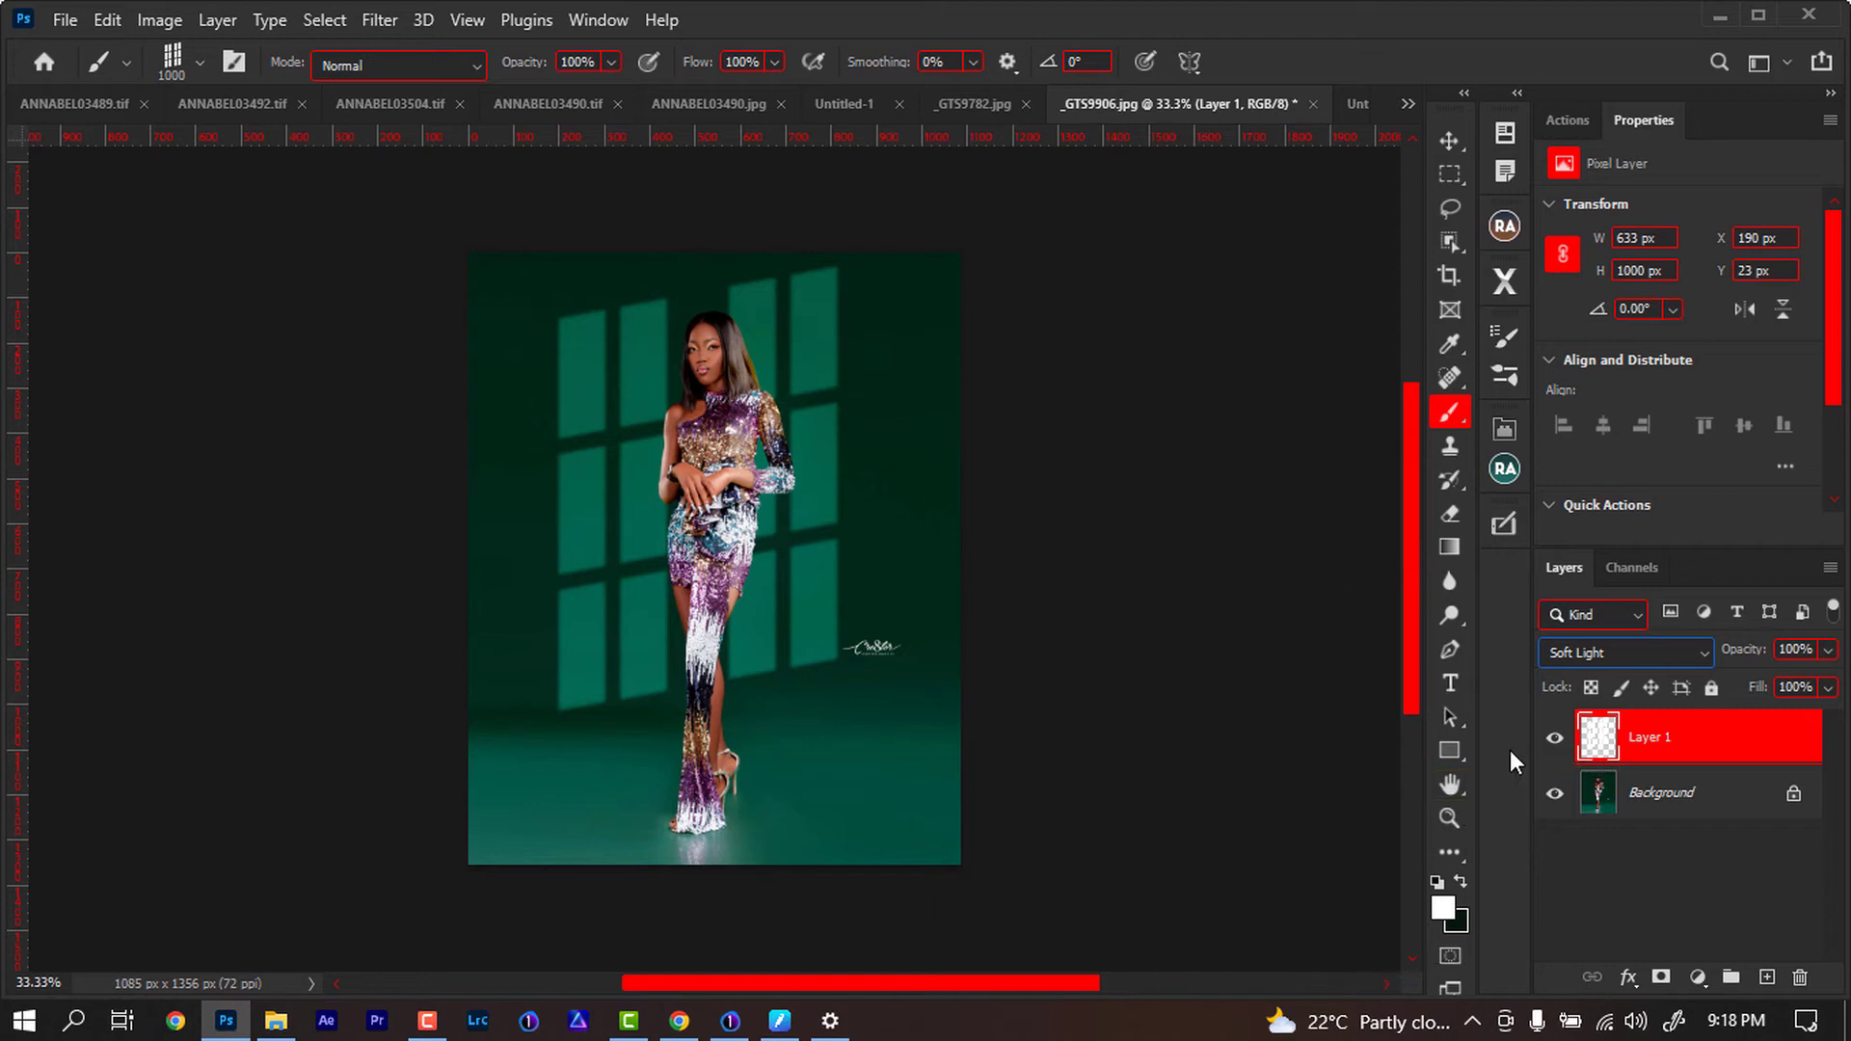
pyautogui.hotkey('ctrl', 't')
pyautogui.moveTo(749, 544)
pyautogui.mouseDown()
pyautogui.moveTo(812, 542)
pyautogui.moveTo(772, 546)
pyautogui.mouseUp()
pyautogui.hotkey('ctrl', '-')
pyautogui.hotkey('ctrl', '-')
pyautogui.hotkey('ctrl', '=')
pyautogui.hotkey('ctrl', '=')
pyautogui.hotkey('ctrl', '=')
pyautogui.hotkey('ctrl', '=')
pyautogui.hotkey('ctrl', '-')
pyautogui.hotkey('ctrl', '-')
pyautogui.hotkey('ctrl', '-')
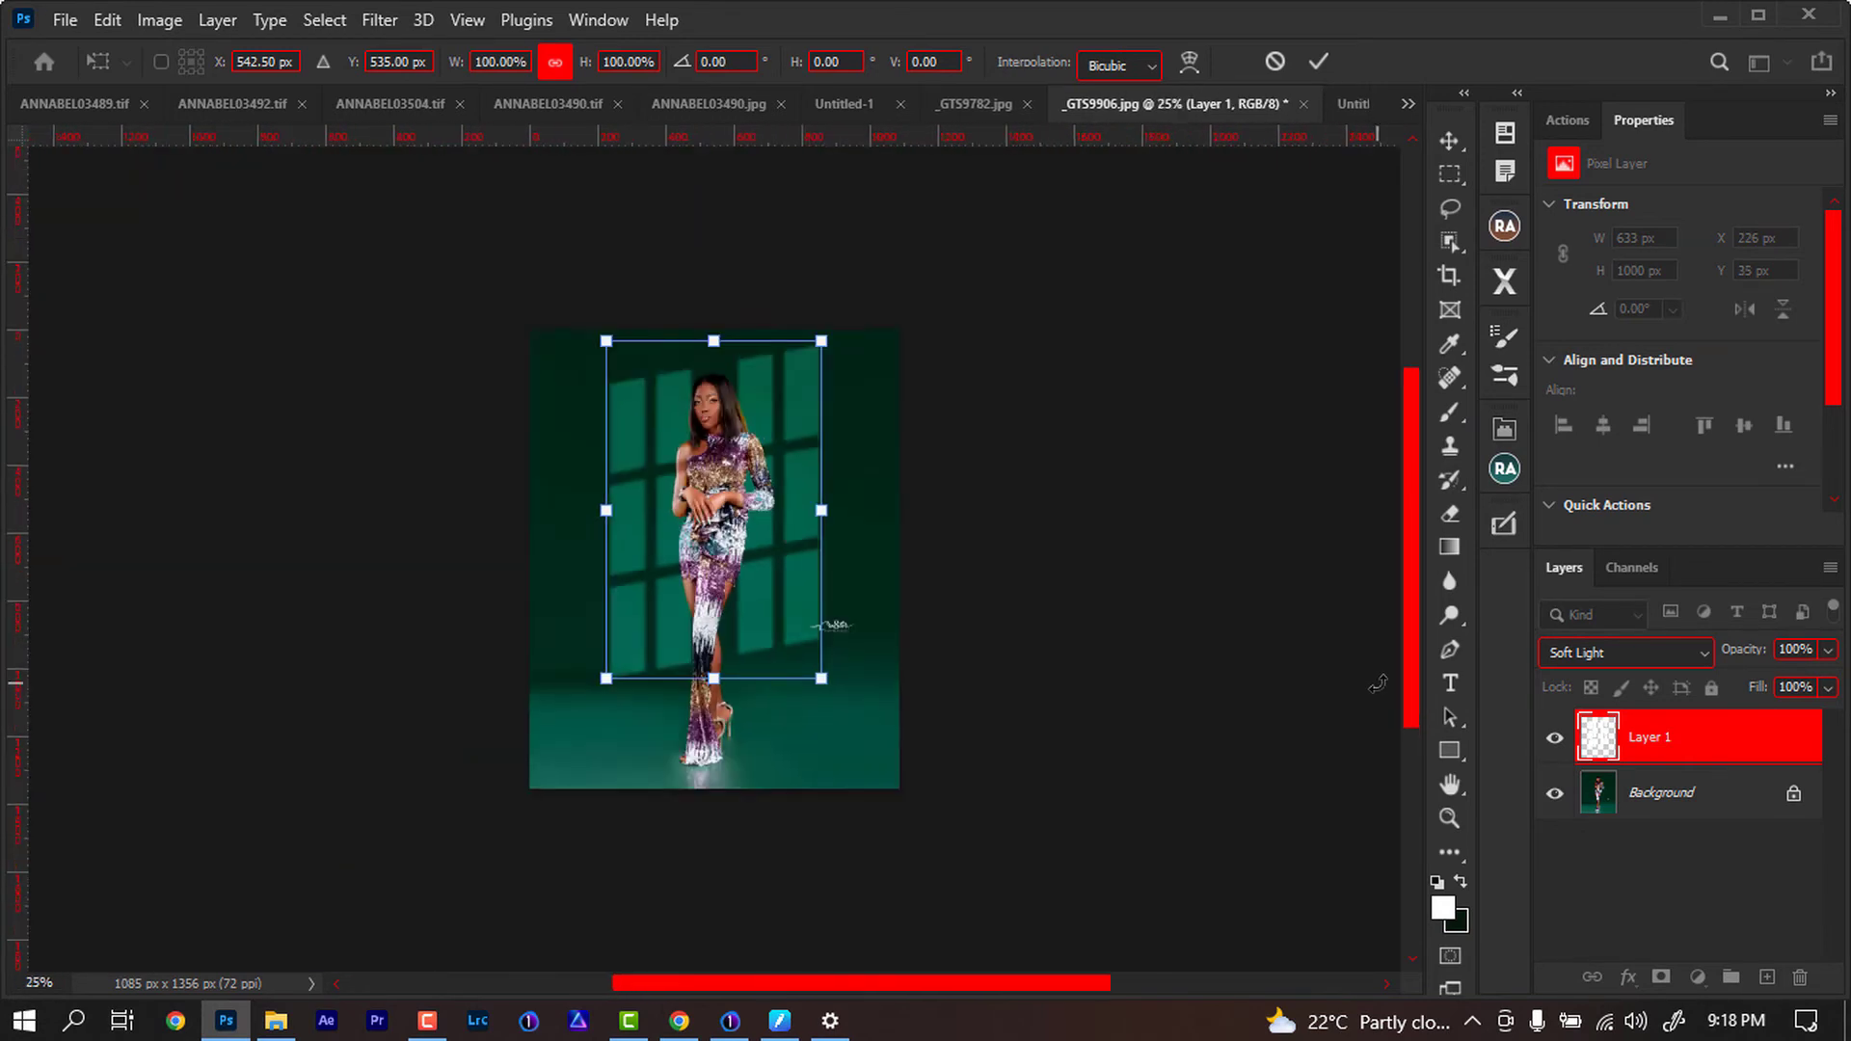
pyautogui.hotkey('ctrl', '-')
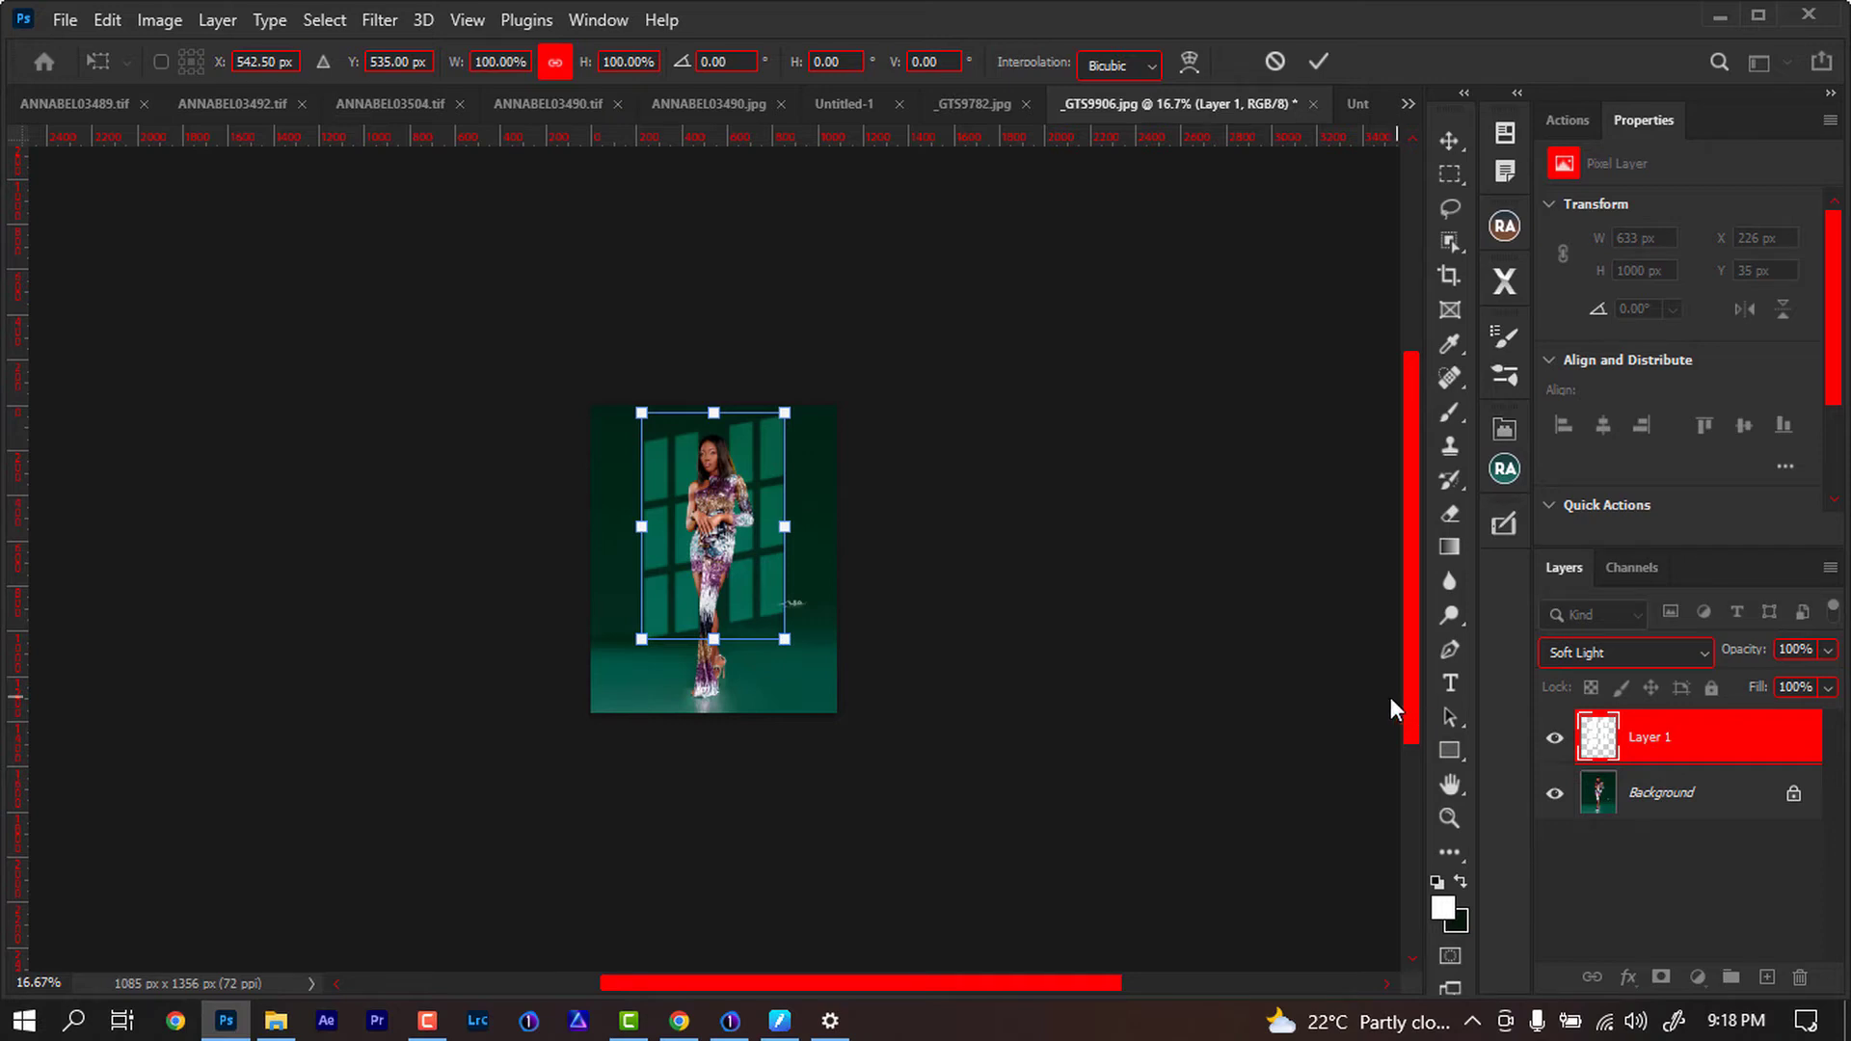
pyautogui.click(1274, 65)
pyautogui.press('b')
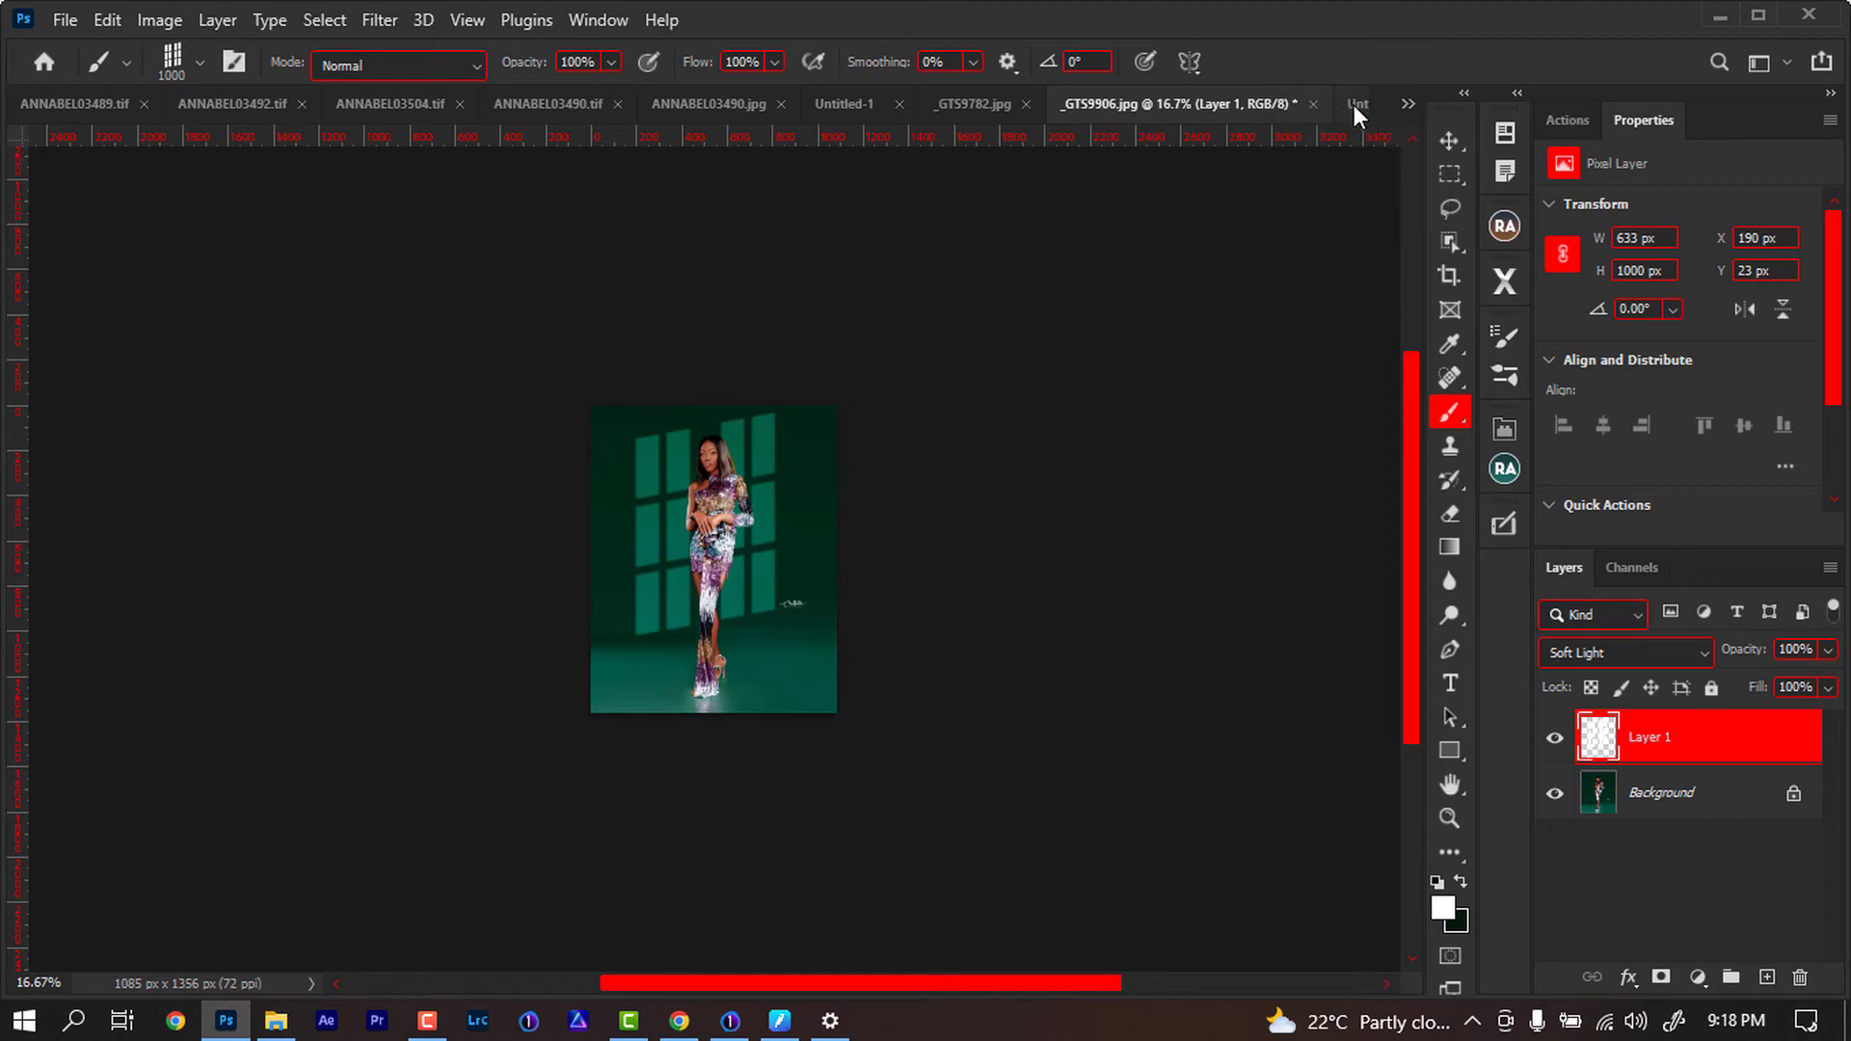
# Switch to the Untitled-2 document, clear the selection and delete the window-pane layer
pyautogui.click(1353, 106)
pyautogui.hotkey('ctrl', 'd')
pyautogui.moveTo(1682, 739); pyautogui.dragTo(1798, 976)
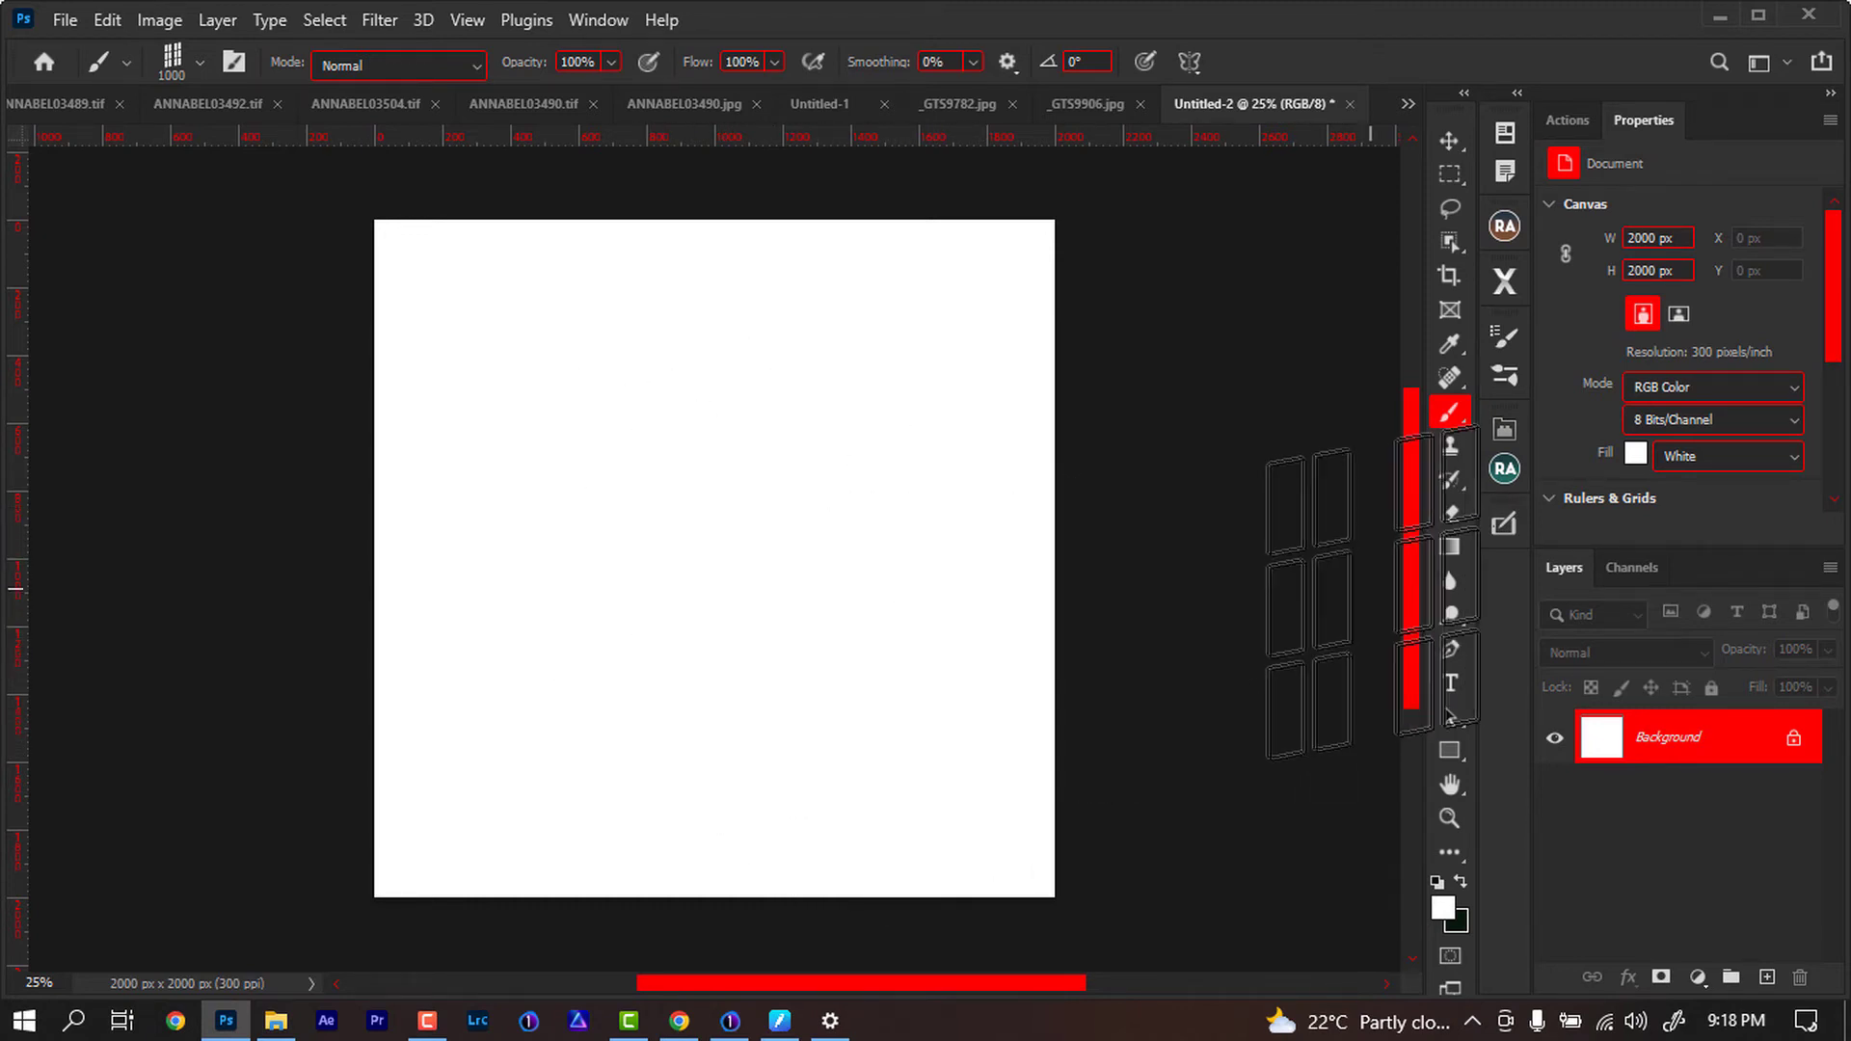
# Swap the foreground and background colours and draw a dark horizontal bar about 1296 × 62 px in the canvas's upper part
pyautogui.click(1448, 754)
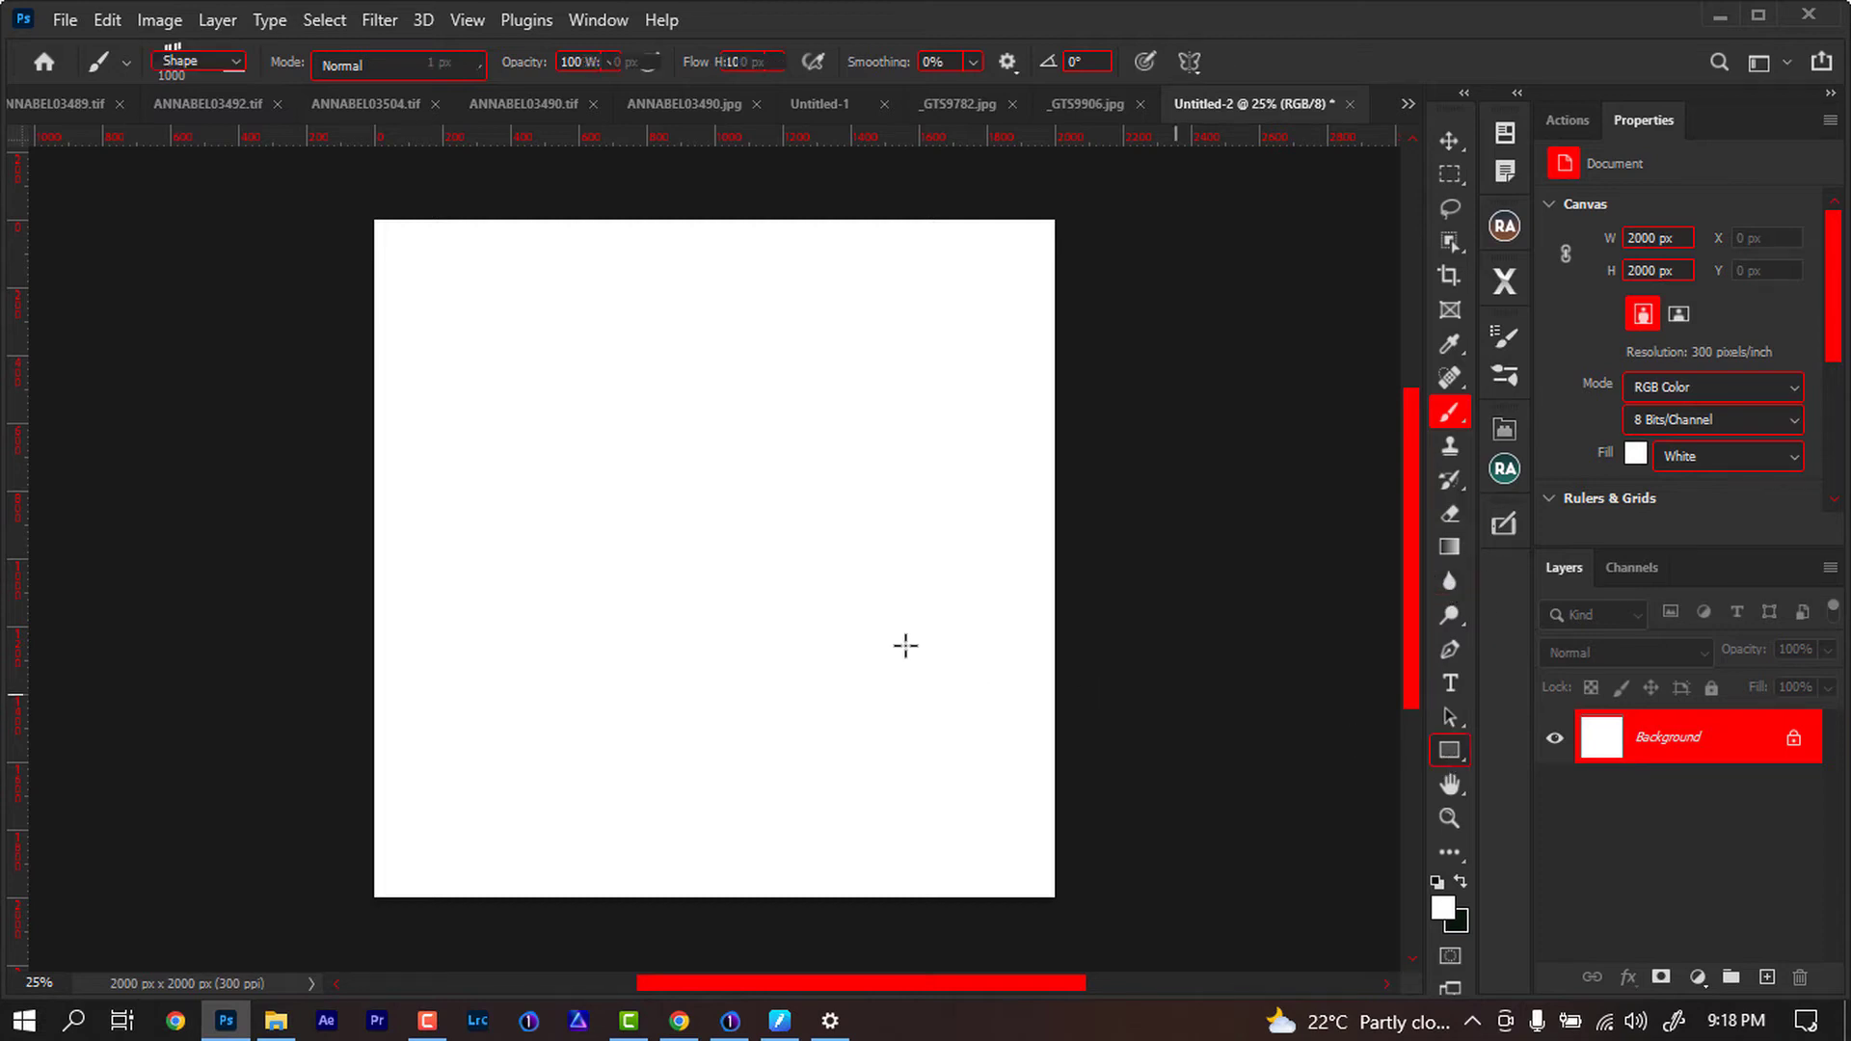
pyautogui.moveTo(506, 371); pyautogui.dragTo(923, 397)
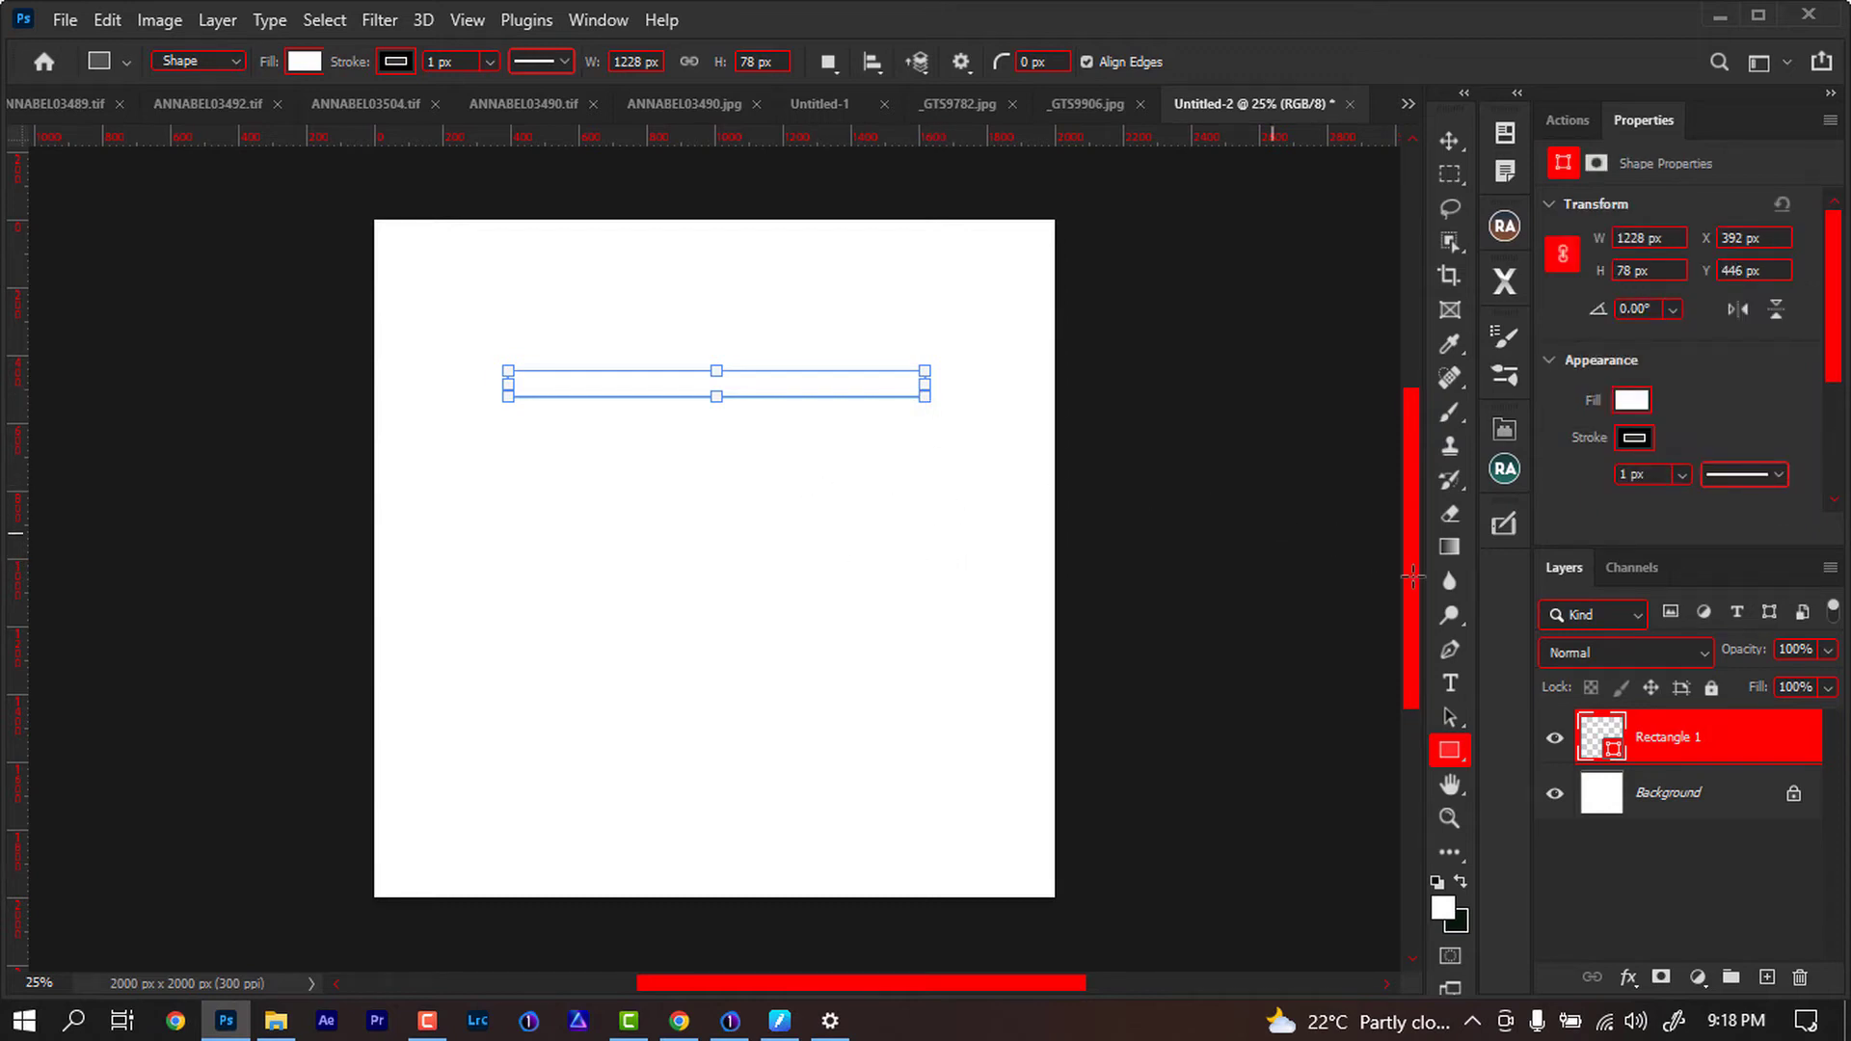
pyautogui.hotkey('ctrl', 'z')
pyautogui.click(1462, 881)
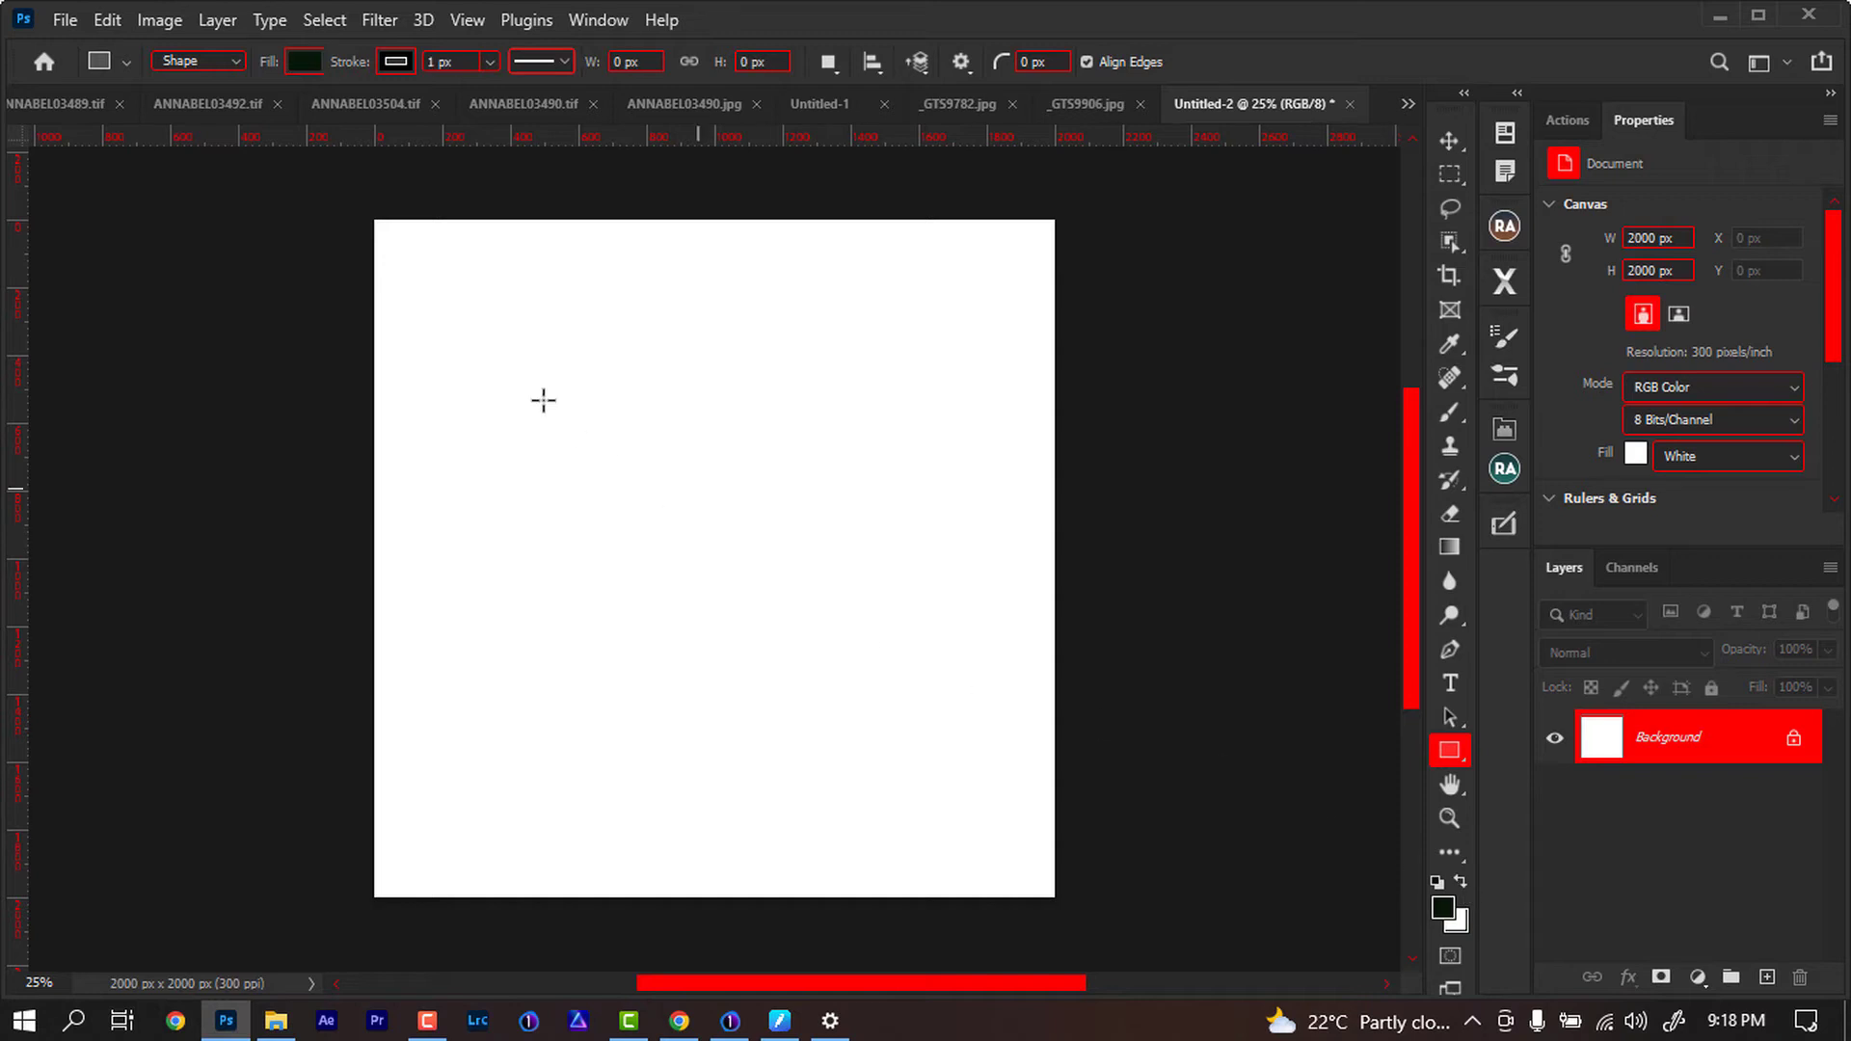
pyautogui.moveTo(490, 293); pyautogui.dragTo(931, 314)
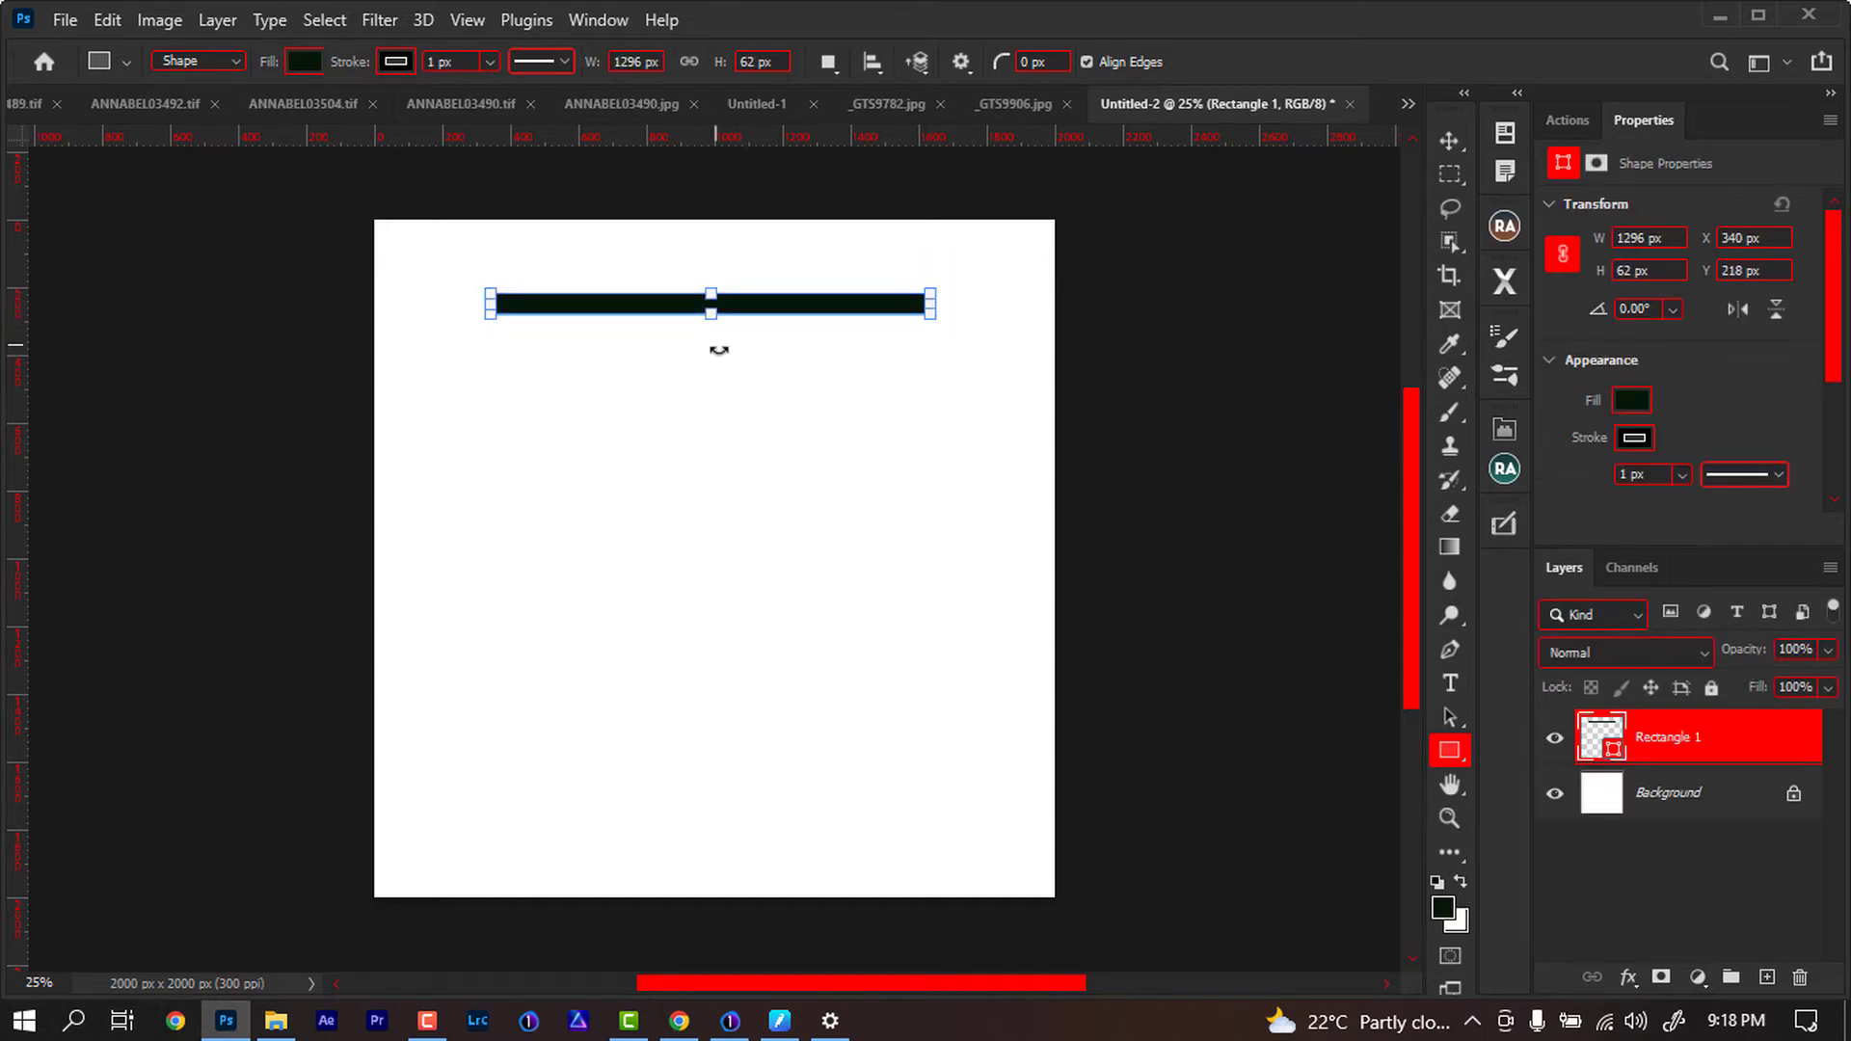
pyautogui.press('alt')
pyautogui.press('alt')
pyautogui.moveTo(627, 309); pyautogui.dragTo(631, 368)
pyautogui.click(783, 335)
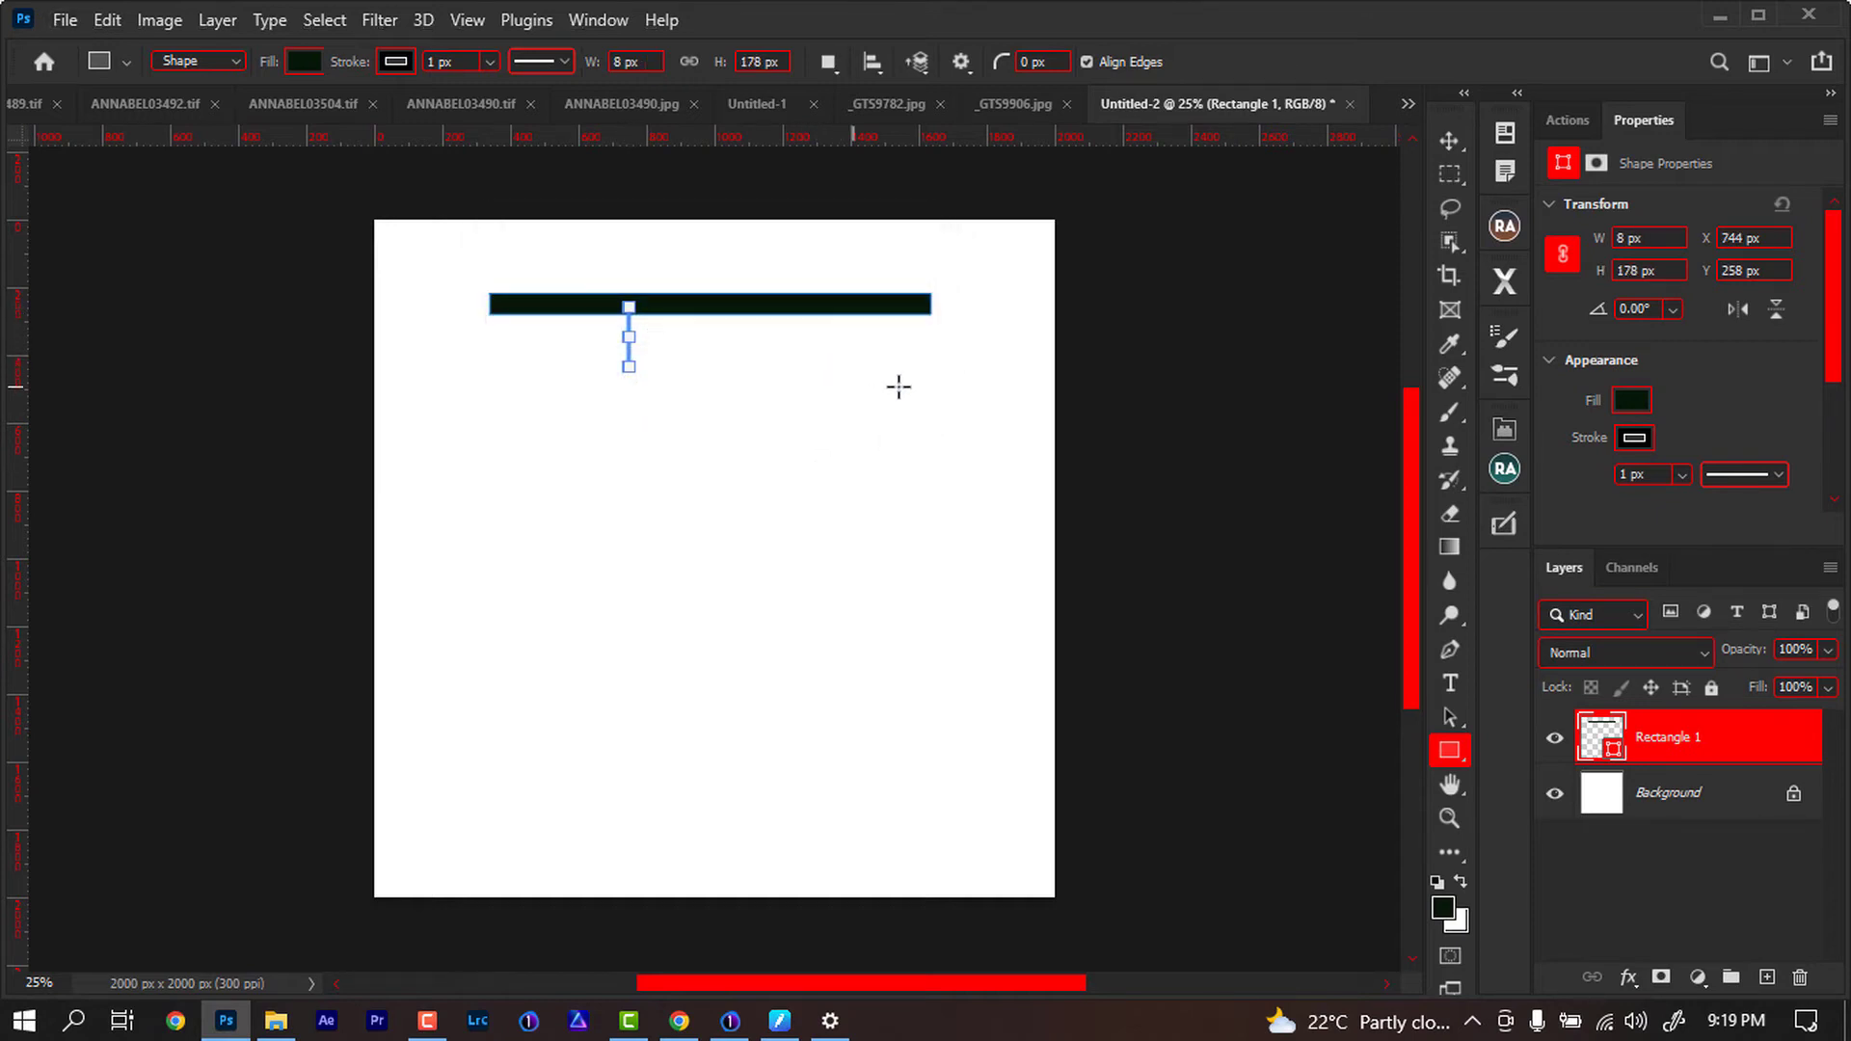
# Duplicate the dark bar downward four times to form a stack of five evenly spaced bars
pyautogui.press('v')
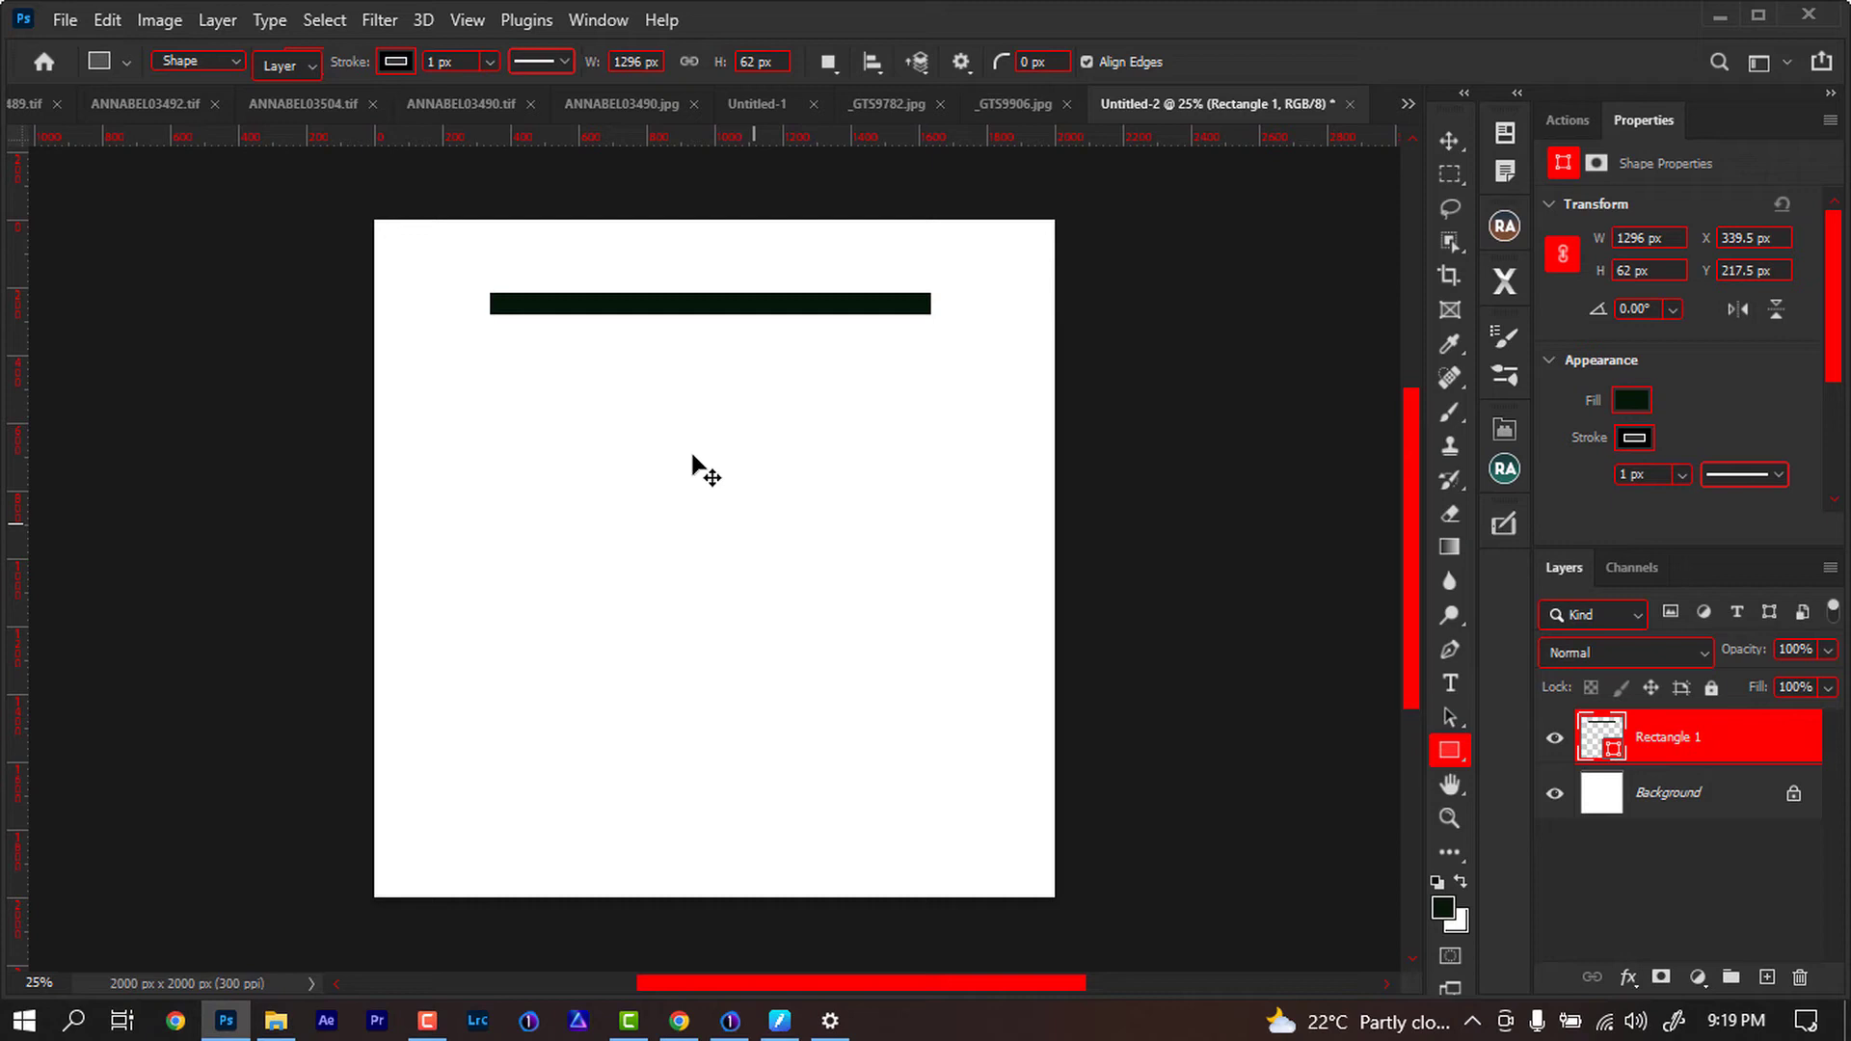
pyautogui.moveTo(636, 310); pyautogui.dragTo(648, 495)
pyautogui.press('Escape')
pyautogui.press('Escape')
pyautogui.press('ctrl')
pyautogui.press('z')
pyautogui.moveTo(683, 289); pyautogui.dragTo(690, 467)
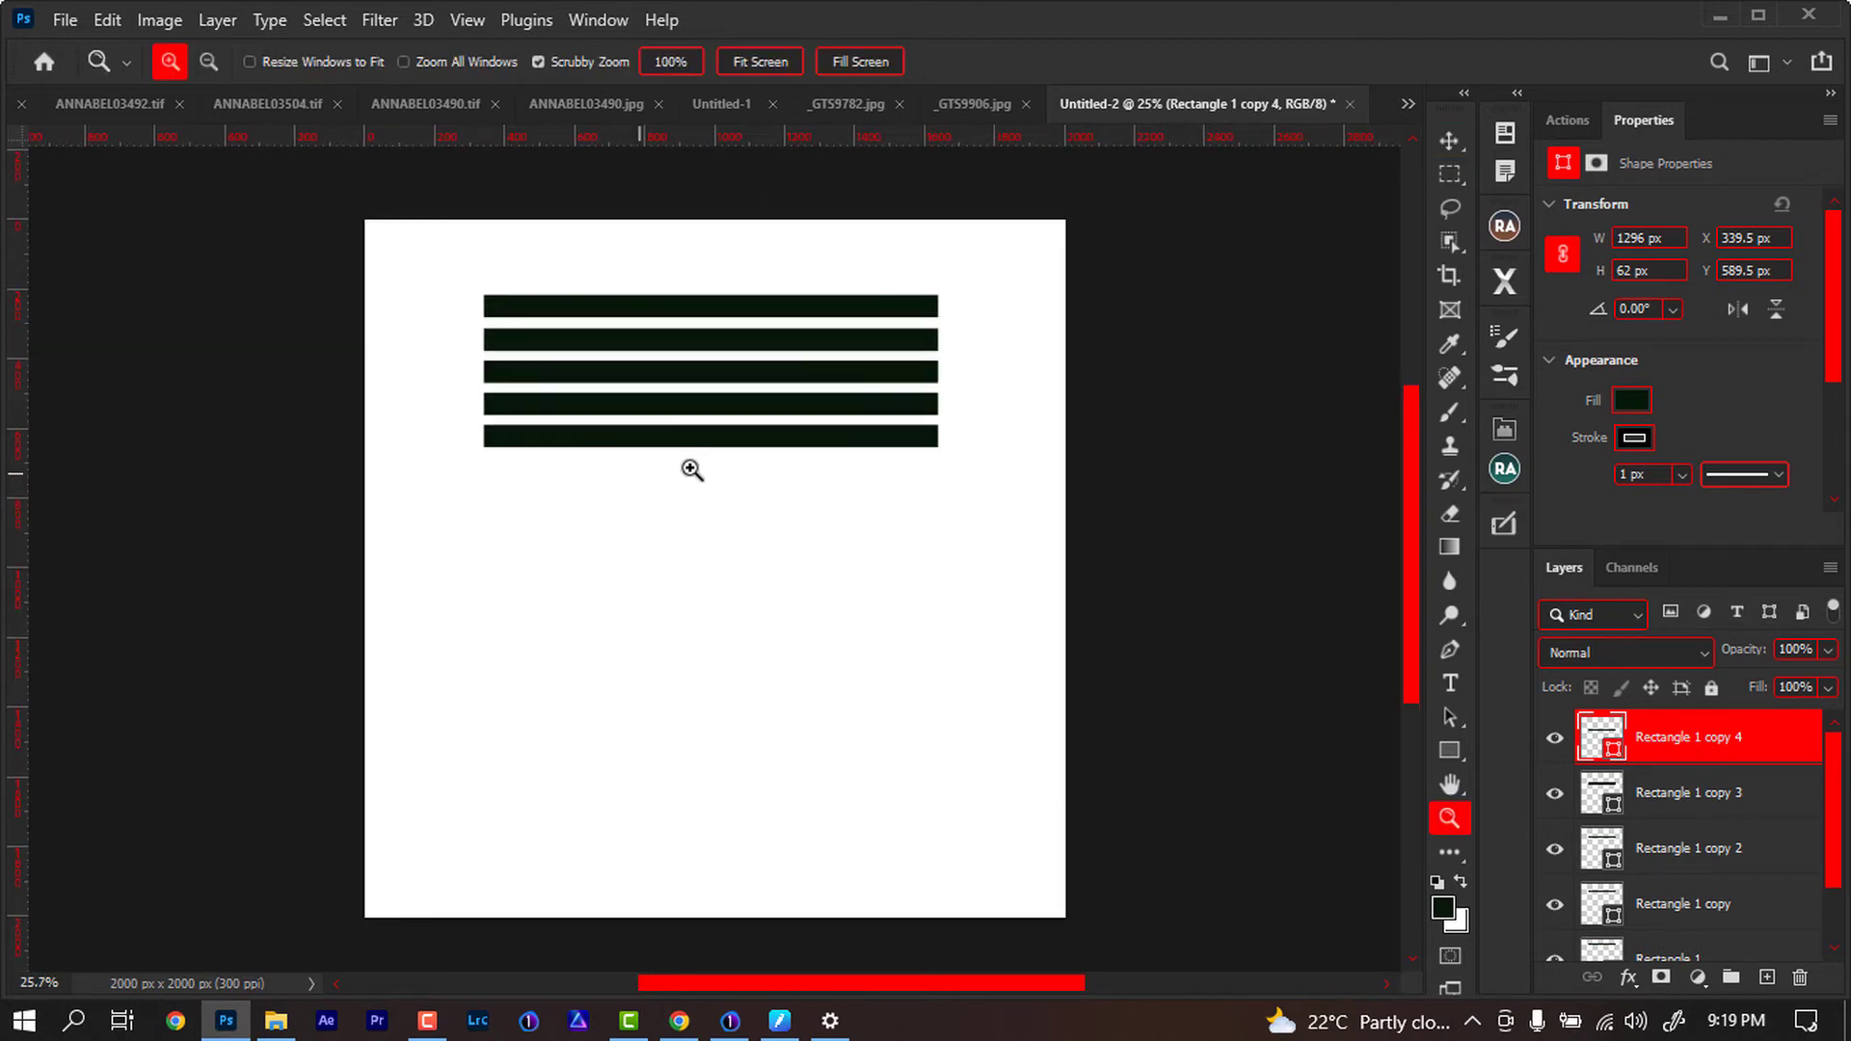
# Duplicate the set of five bars downward twice to extend the stack to fifteen evenly spaced bars
pyautogui.press('v')
pyautogui.moveTo(680, 235); pyautogui.dragTo(662, 516)
pyautogui.moveTo(679, 434); pyautogui.dragTo(691, 607)
pyautogui.moveTo(683, 244); pyautogui.dragTo(706, 675)
pyautogui.moveTo(715, 611); pyautogui.dragTo(719, 692)
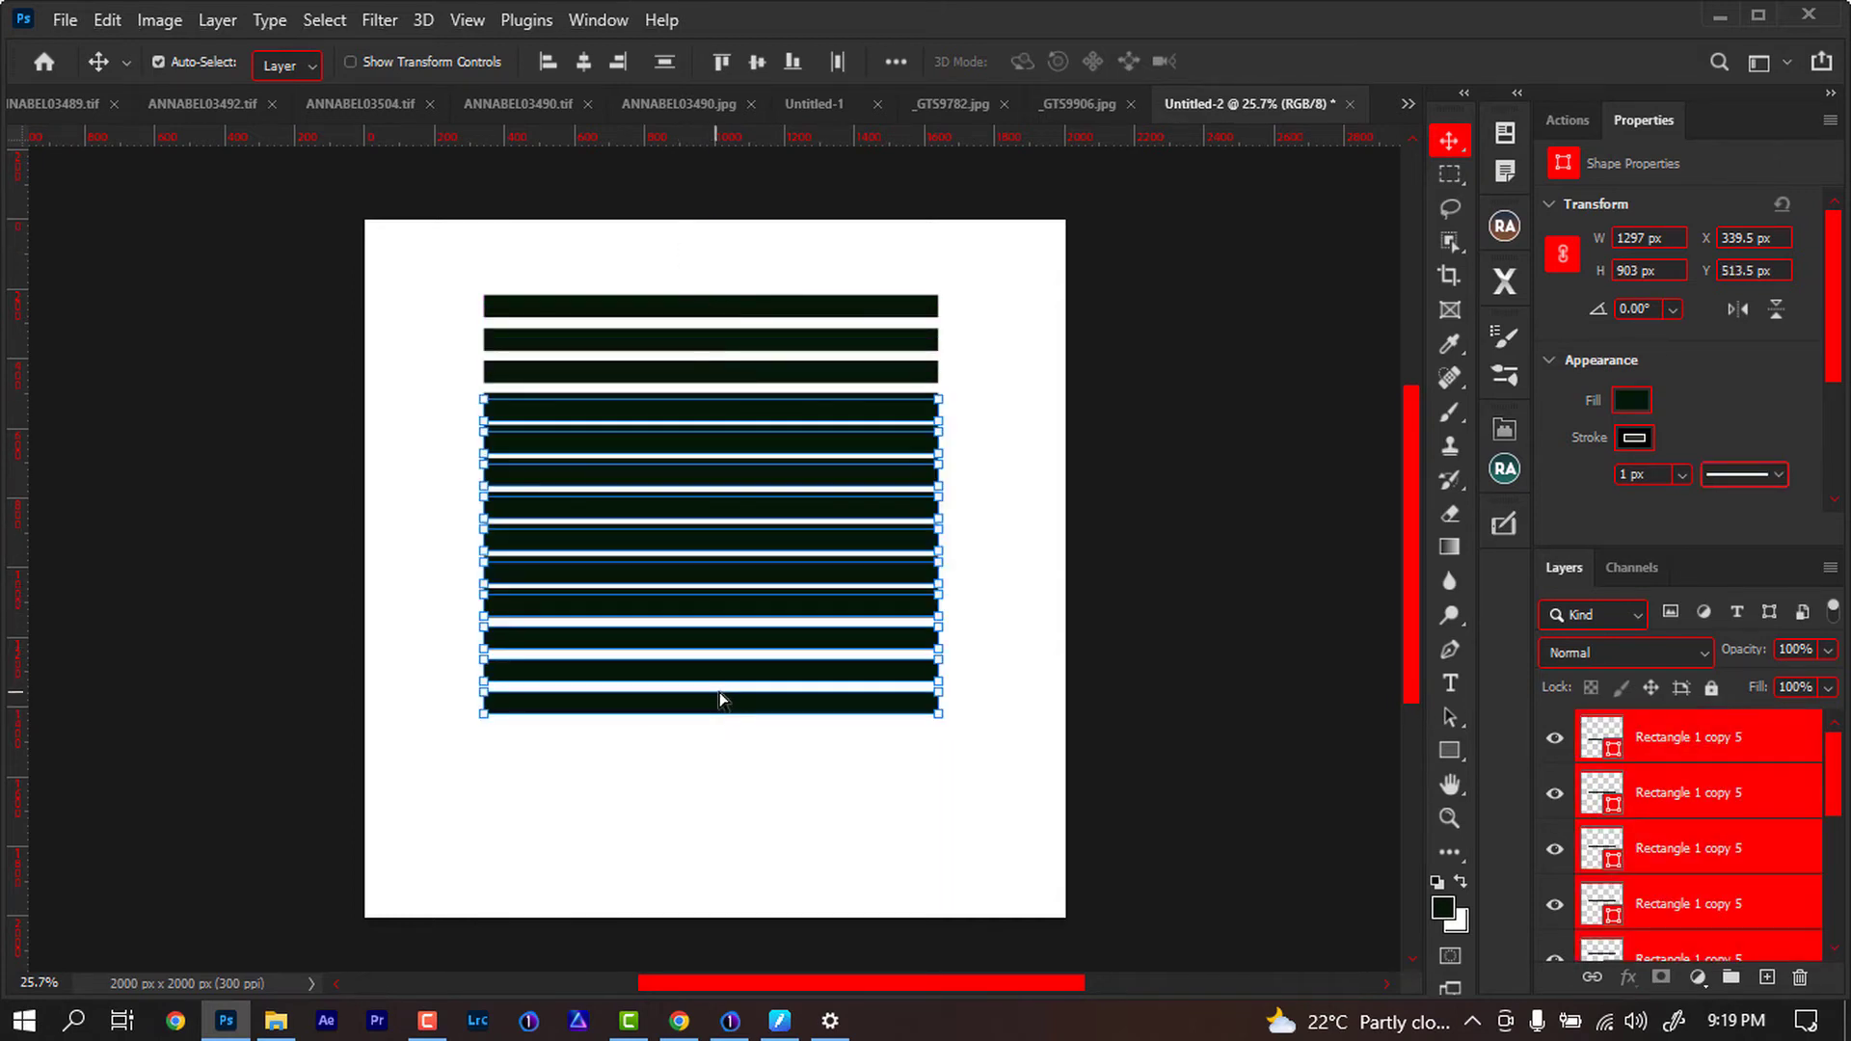
pyautogui.click(784, 333)
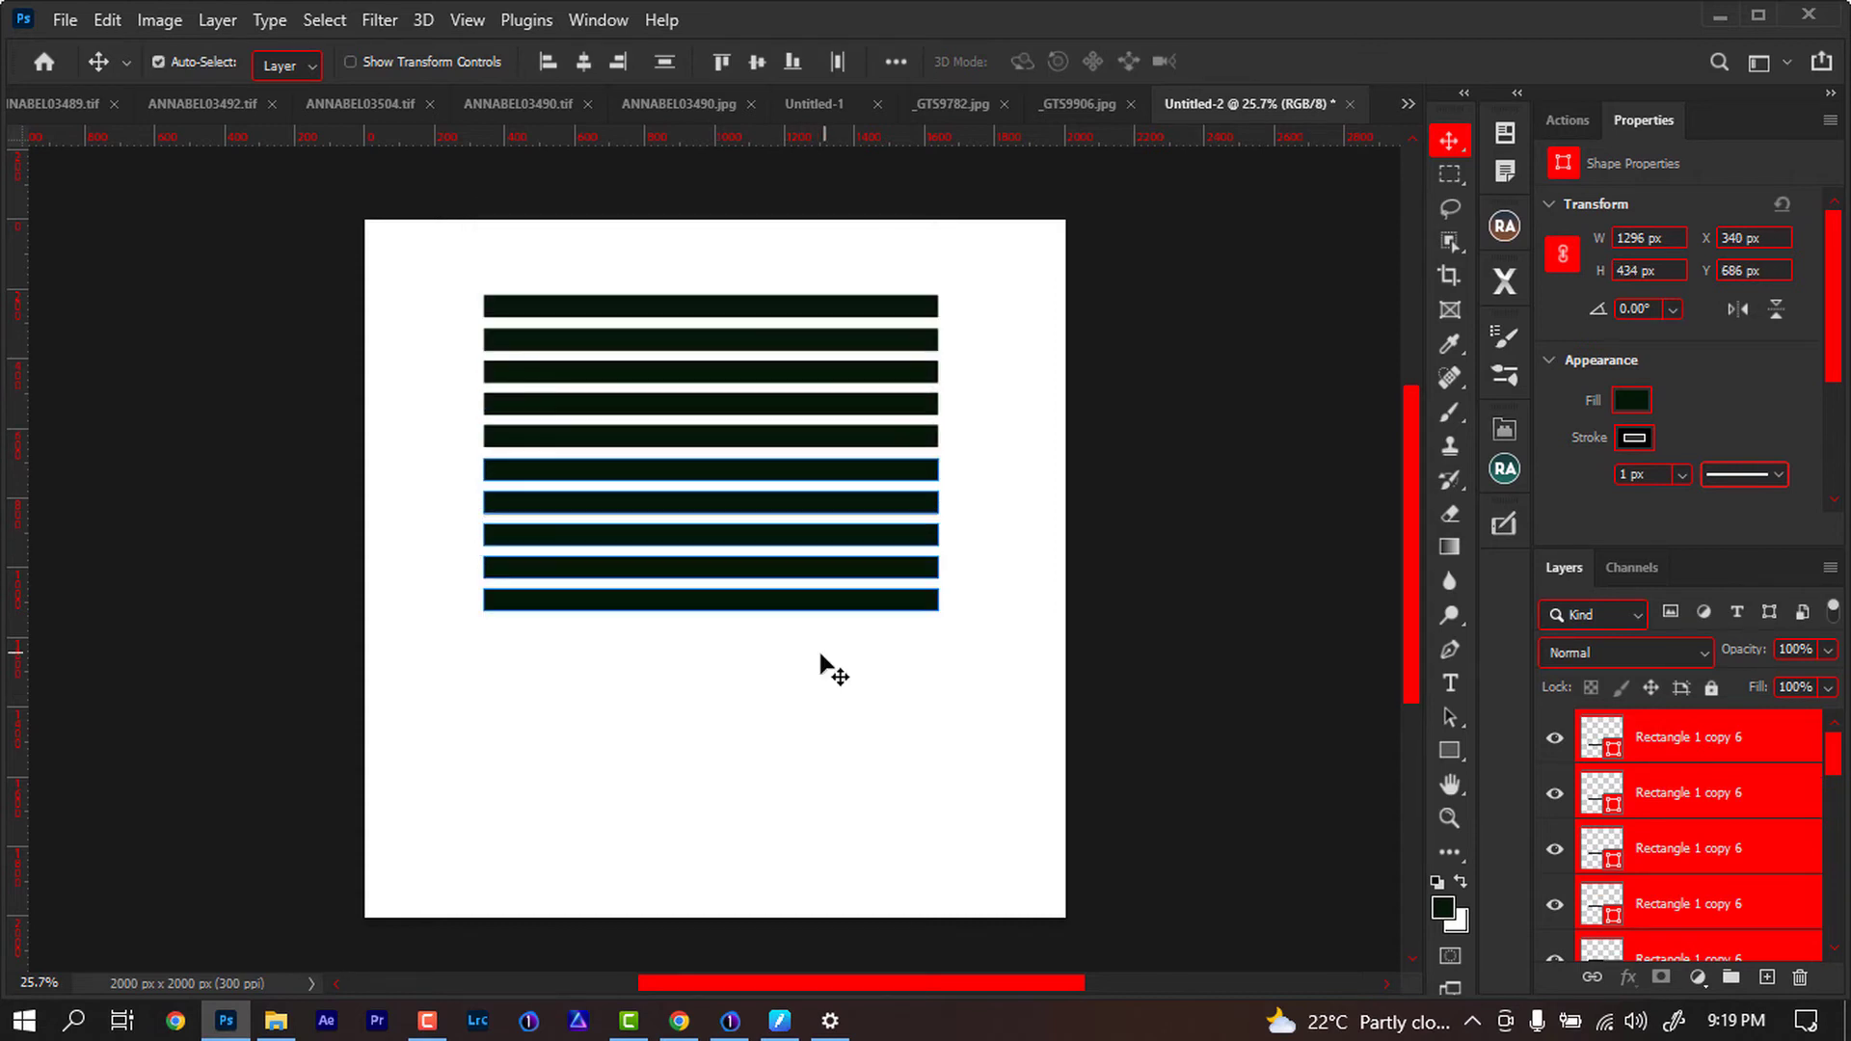
pyautogui.moveTo(972, 453); pyautogui.dragTo(816, 771)
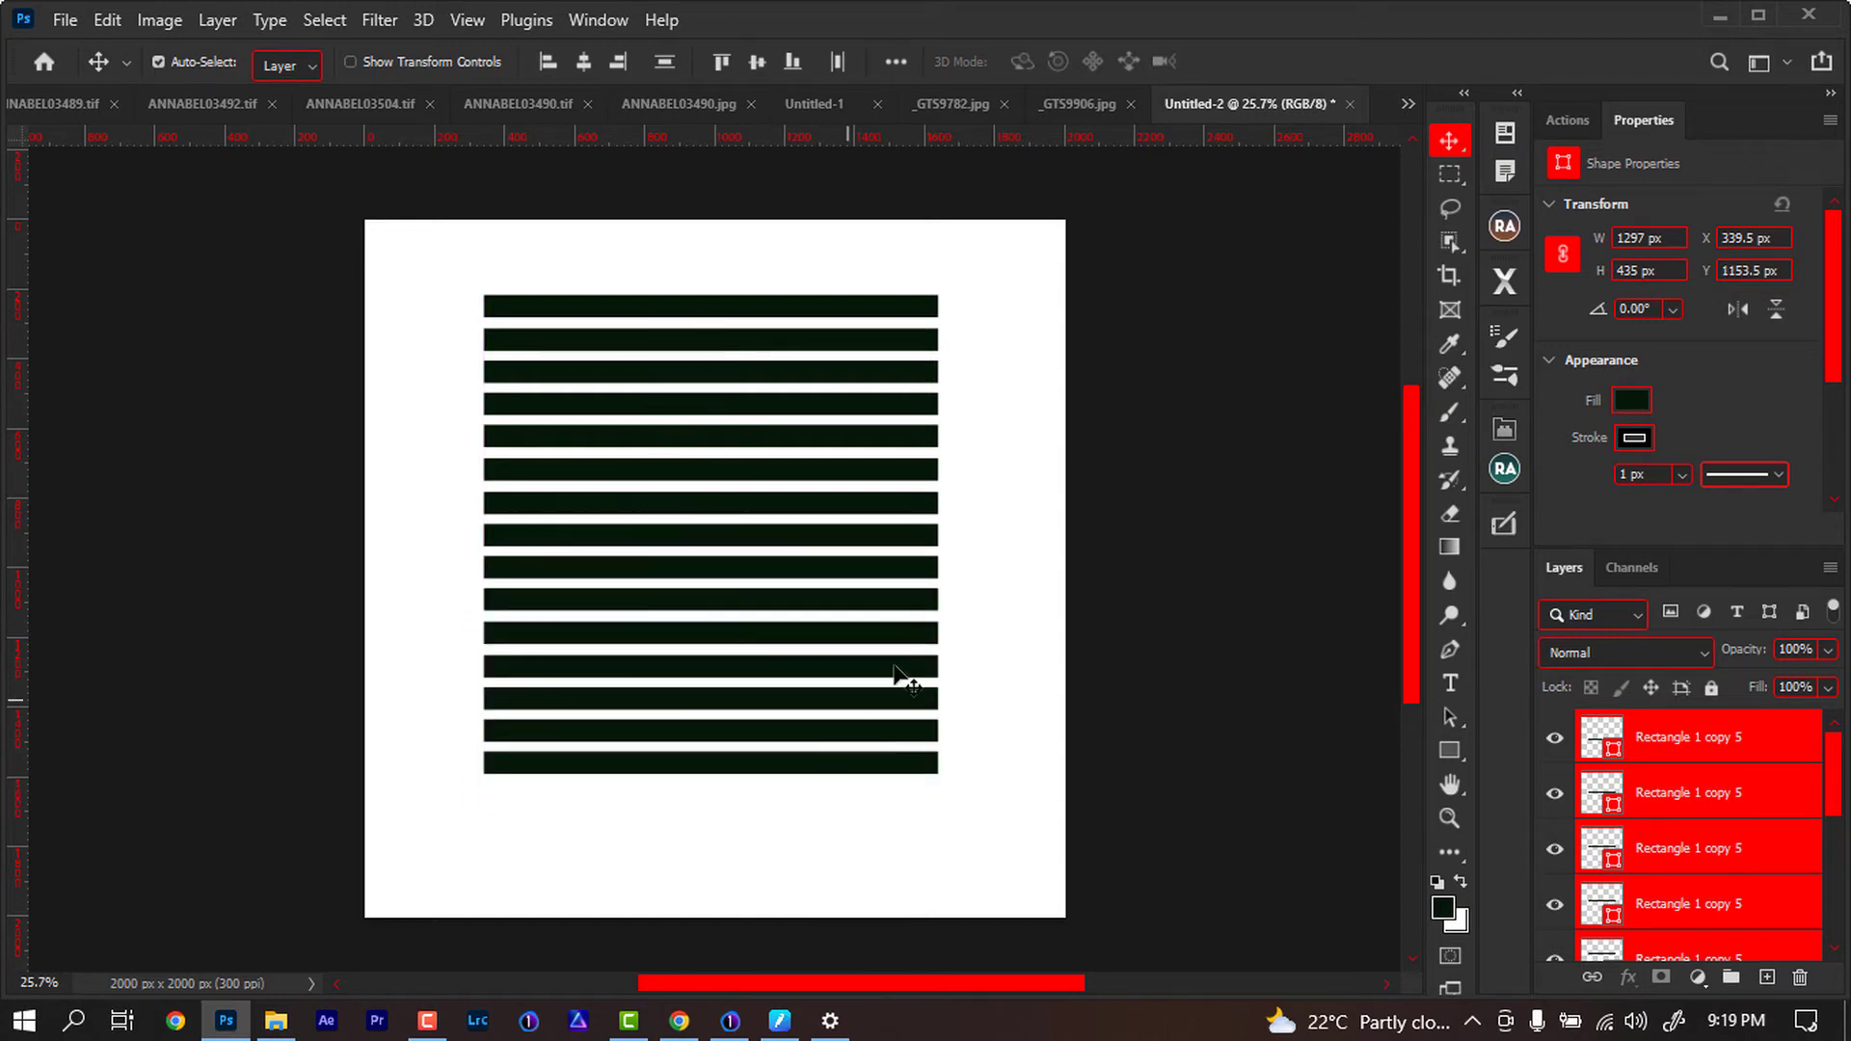
# Select all fifteen bars and start a Free Transform on them
pyautogui.click(1007, 497)
pyautogui.moveTo(983, 252); pyautogui.dragTo(709, 770)
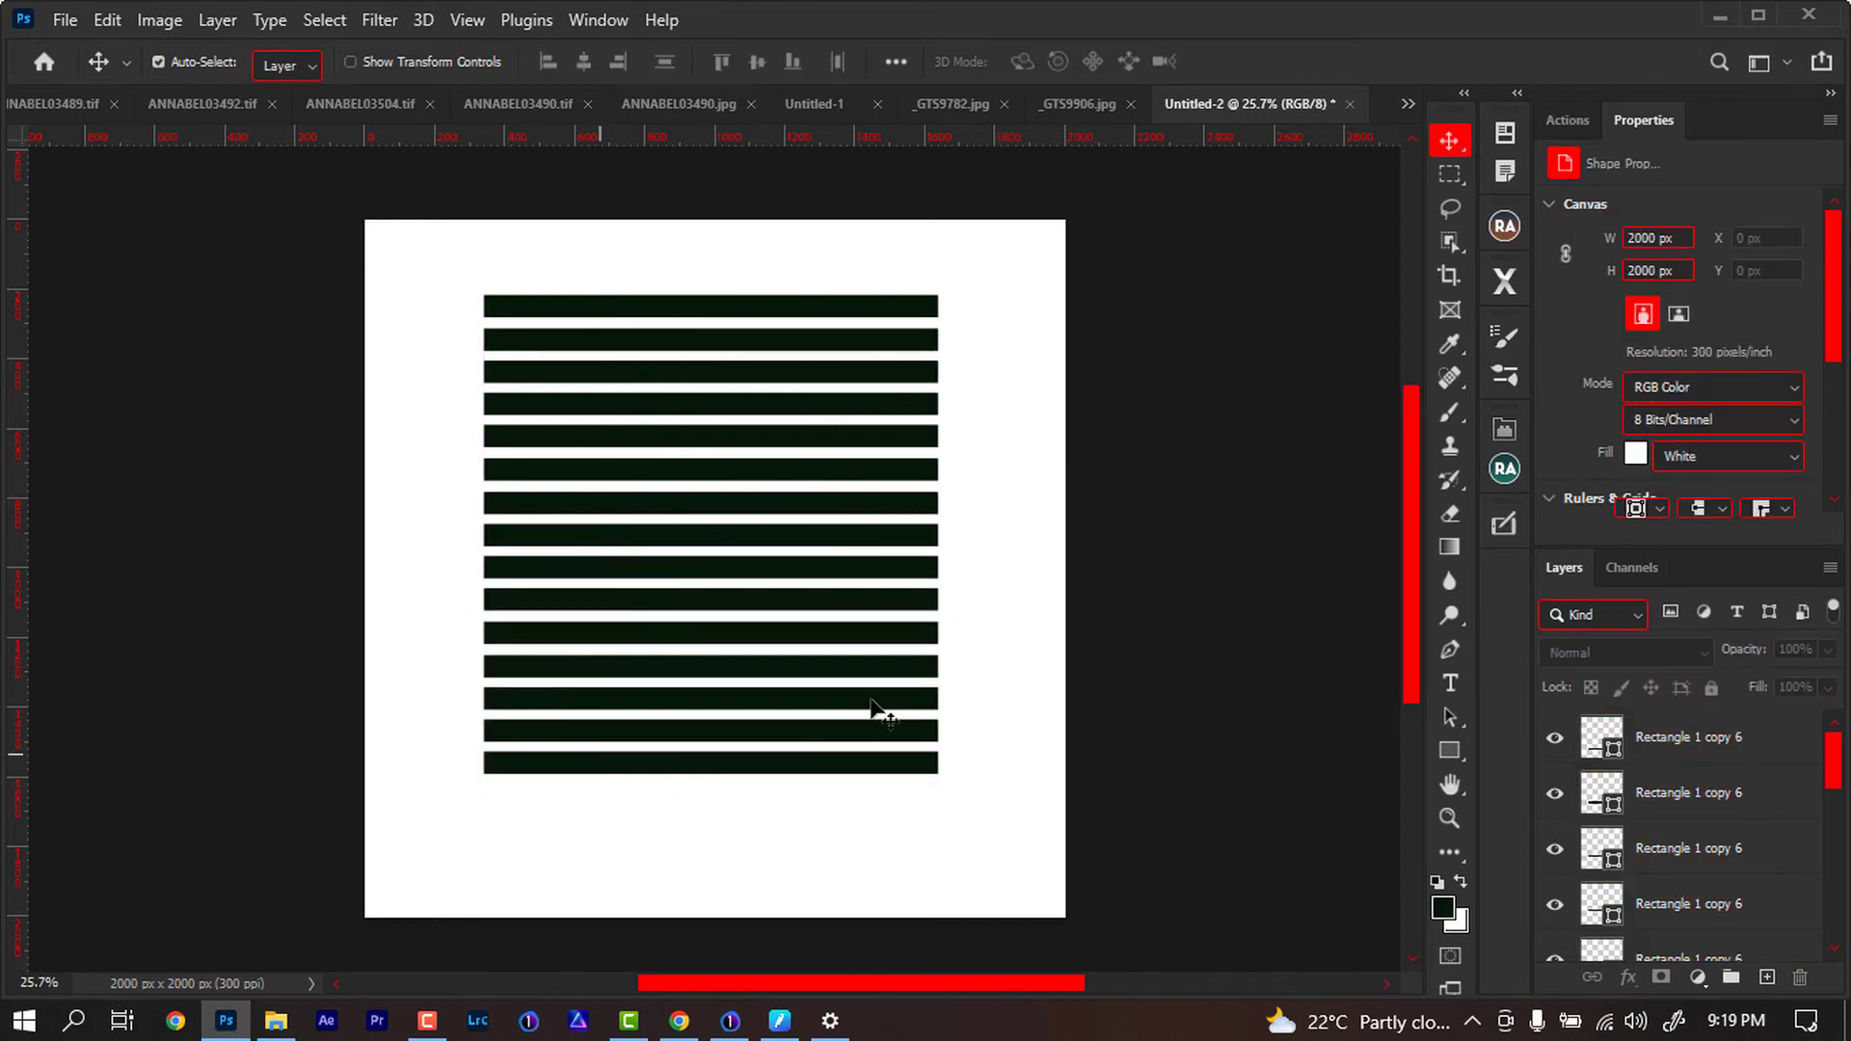
pyautogui.moveTo(971, 285); pyautogui.dragTo(798, 805)
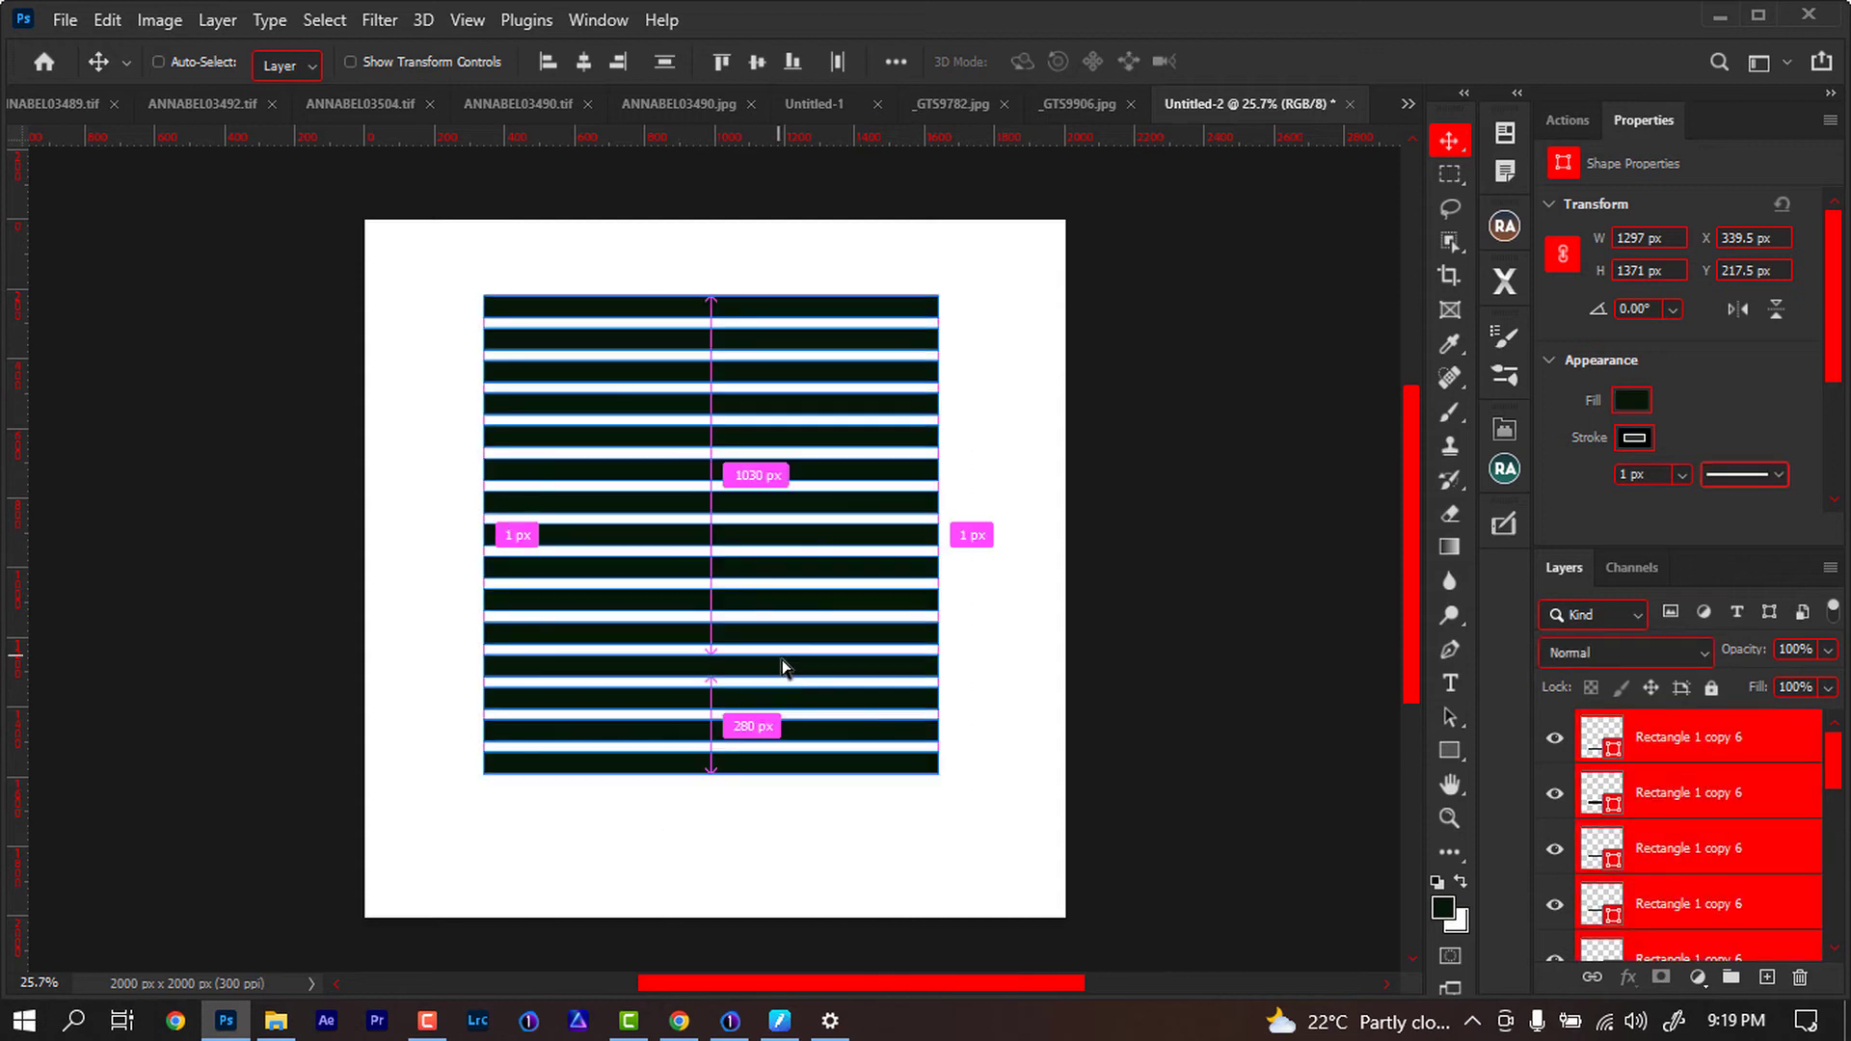
pyautogui.hotkey('ctrl', 't')
pyautogui.moveTo(941, 535); pyautogui.dragTo(942, 491)
pyautogui.moveTo(856, 541); pyautogui.dragTo(858, 583)
pyautogui.moveTo(943, 542); pyautogui.dragTo(942, 533)
pyautogui.hotkey('ctrl', 'z')
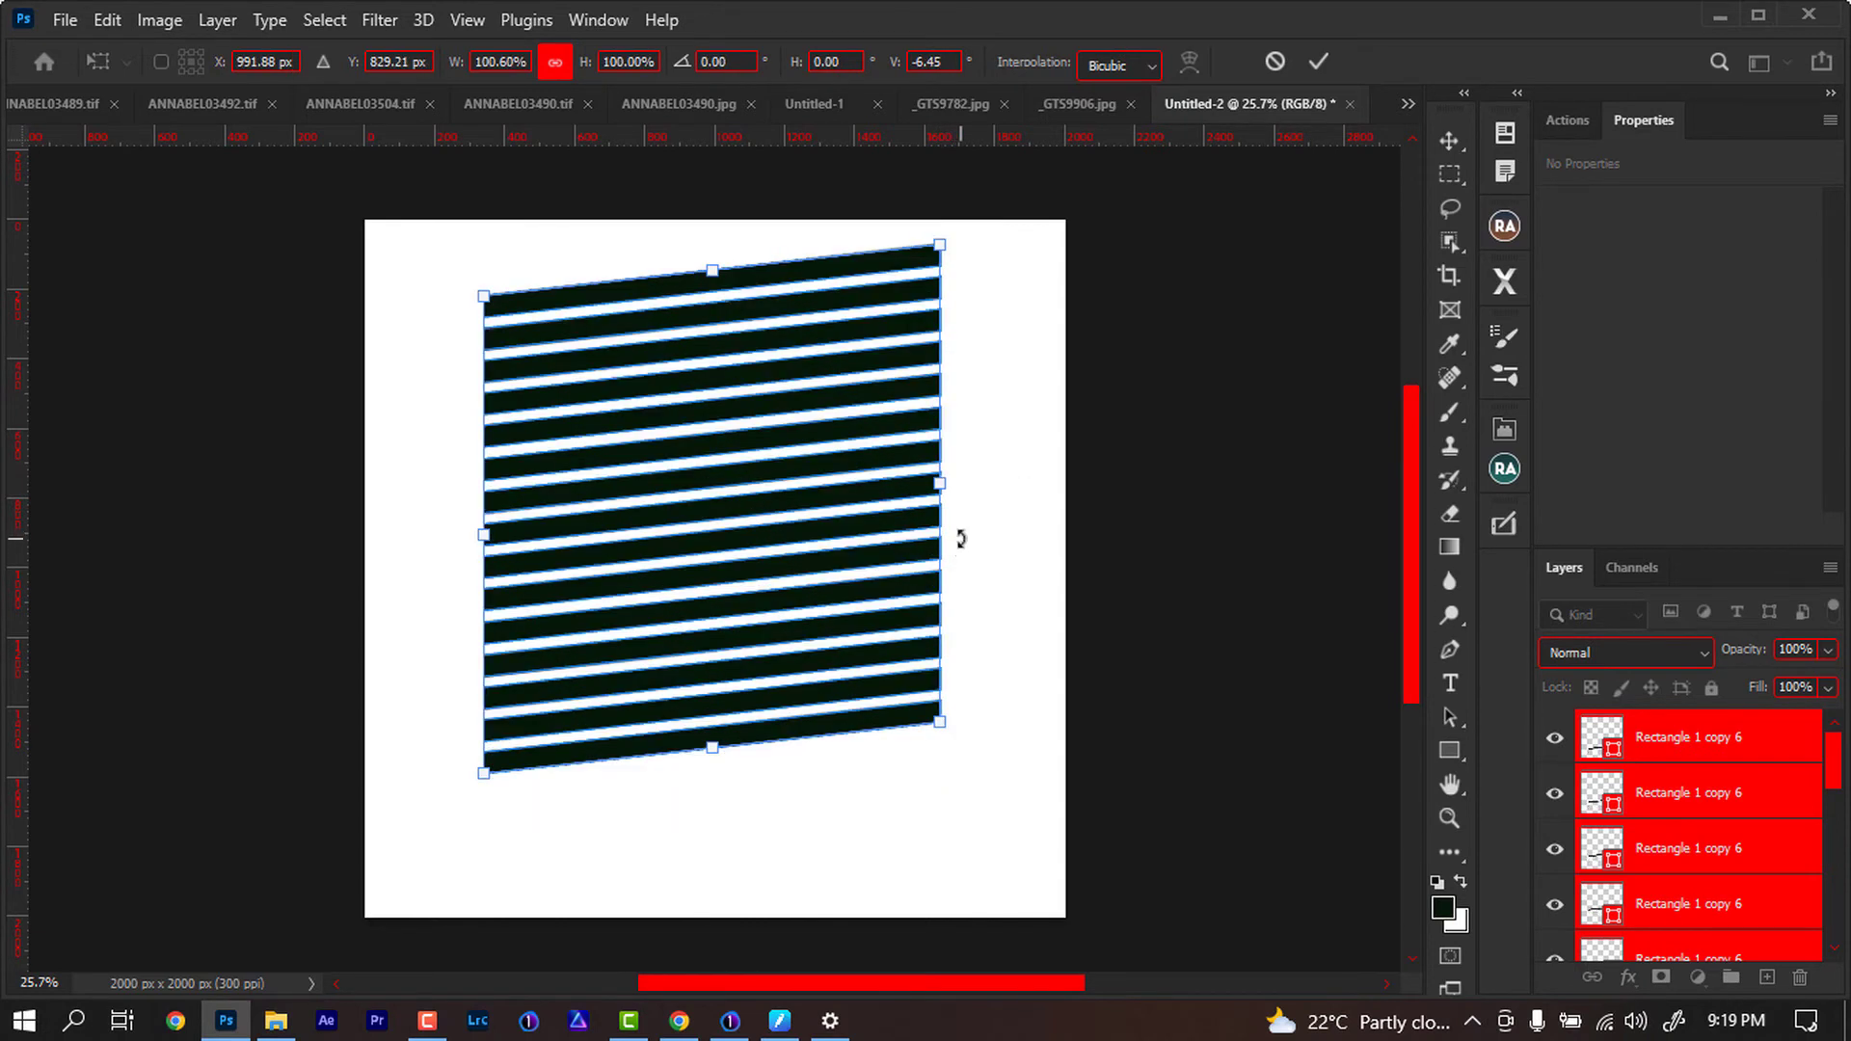
pyautogui.hotkey('ctrl', 'z')
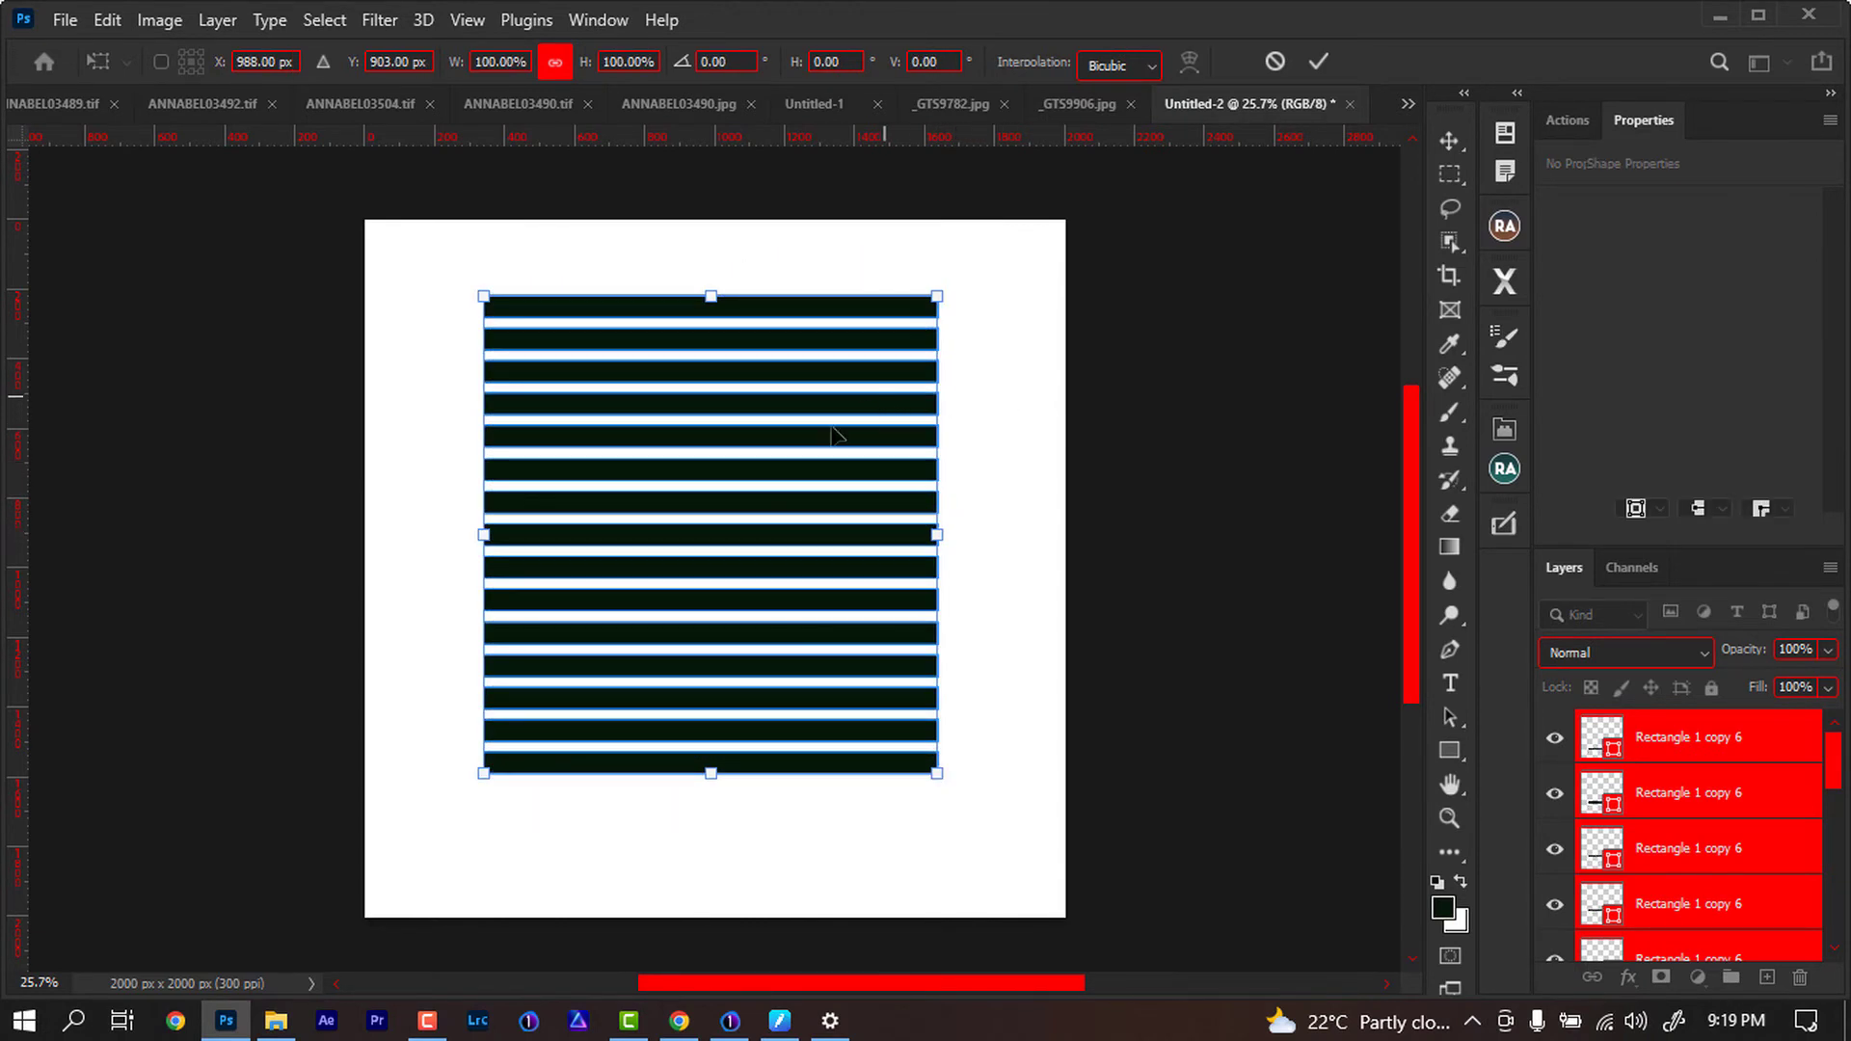
# Move the stack of fifteen bars down and centre it horizontally on the canvas, at about X 1000 px, Y 1074 px
pyautogui.moveTo(764, 577); pyautogui.dragTo(766, 636)
pyautogui.moveTo(768, 641); pyautogui.dragTo(768, 640)
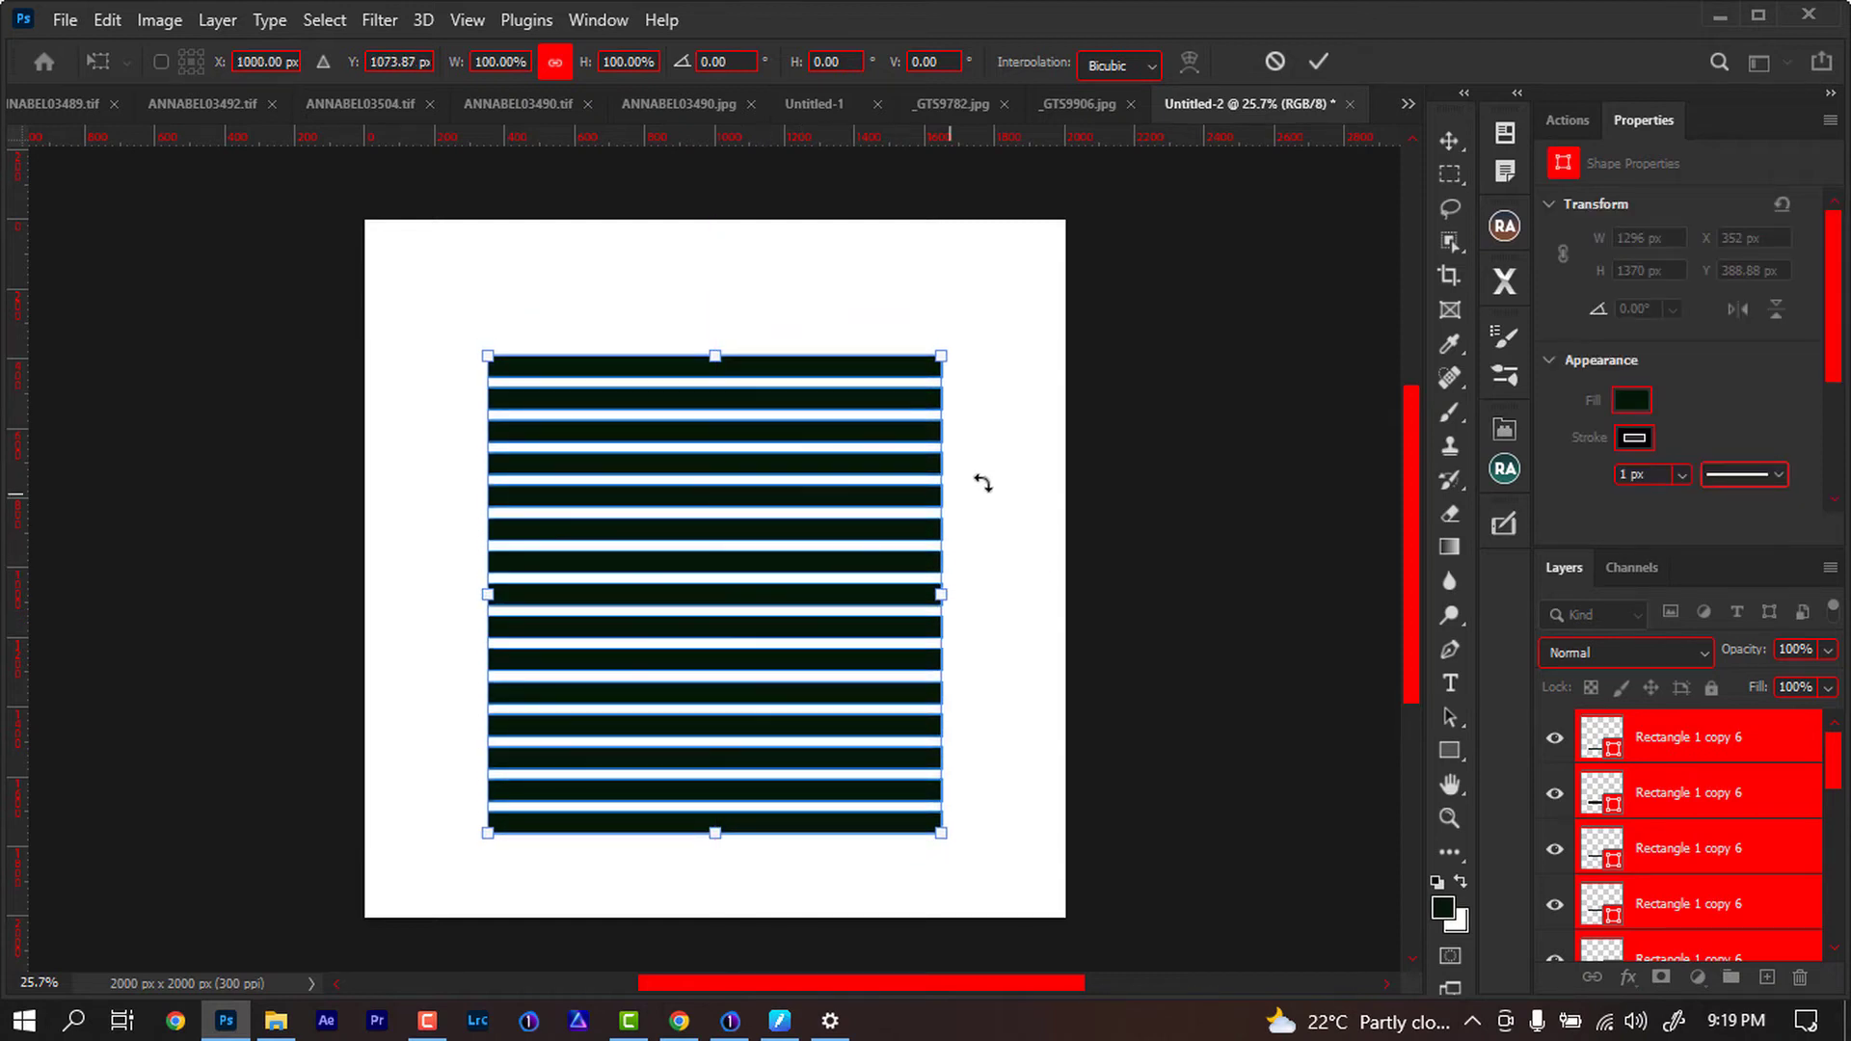
pyautogui.click(1319, 72)
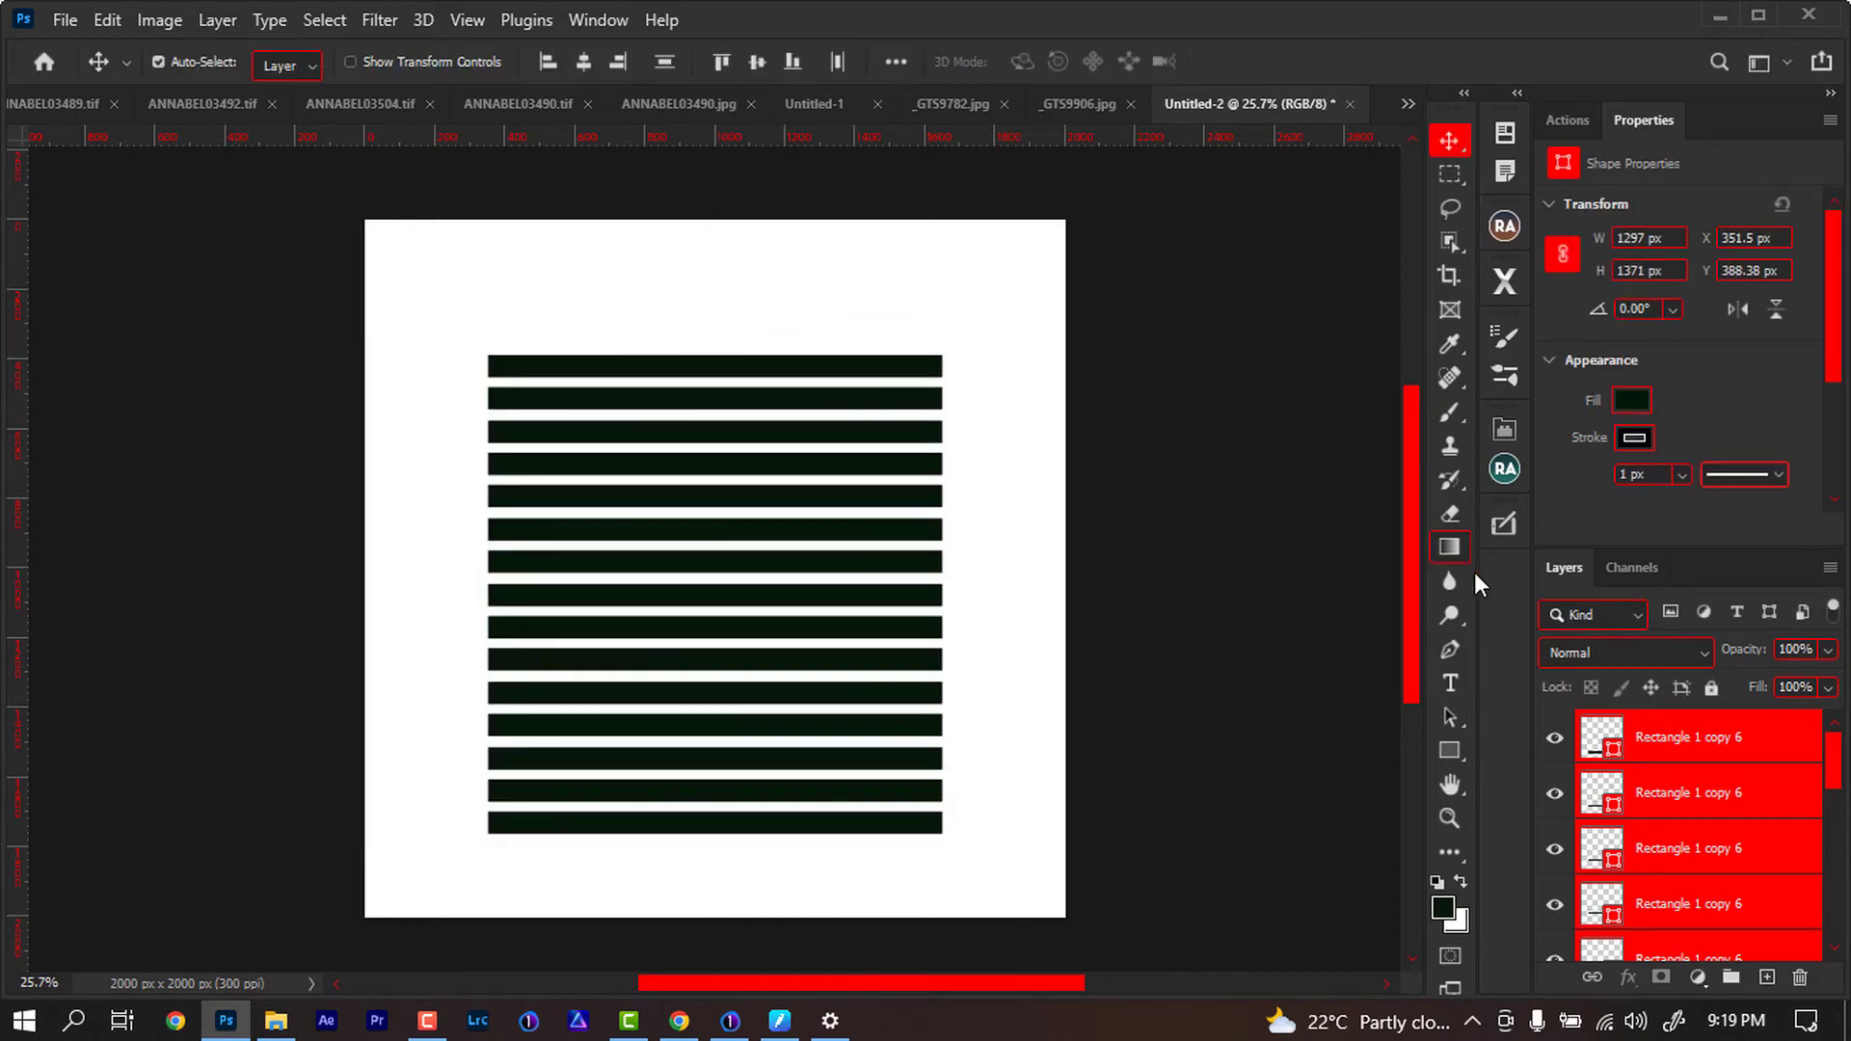
# Draw a dark ellipse about 1504 × 1453 px over the upper part of the stack and centre it horizontally on the canvas
pyautogui.click(1449, 752)
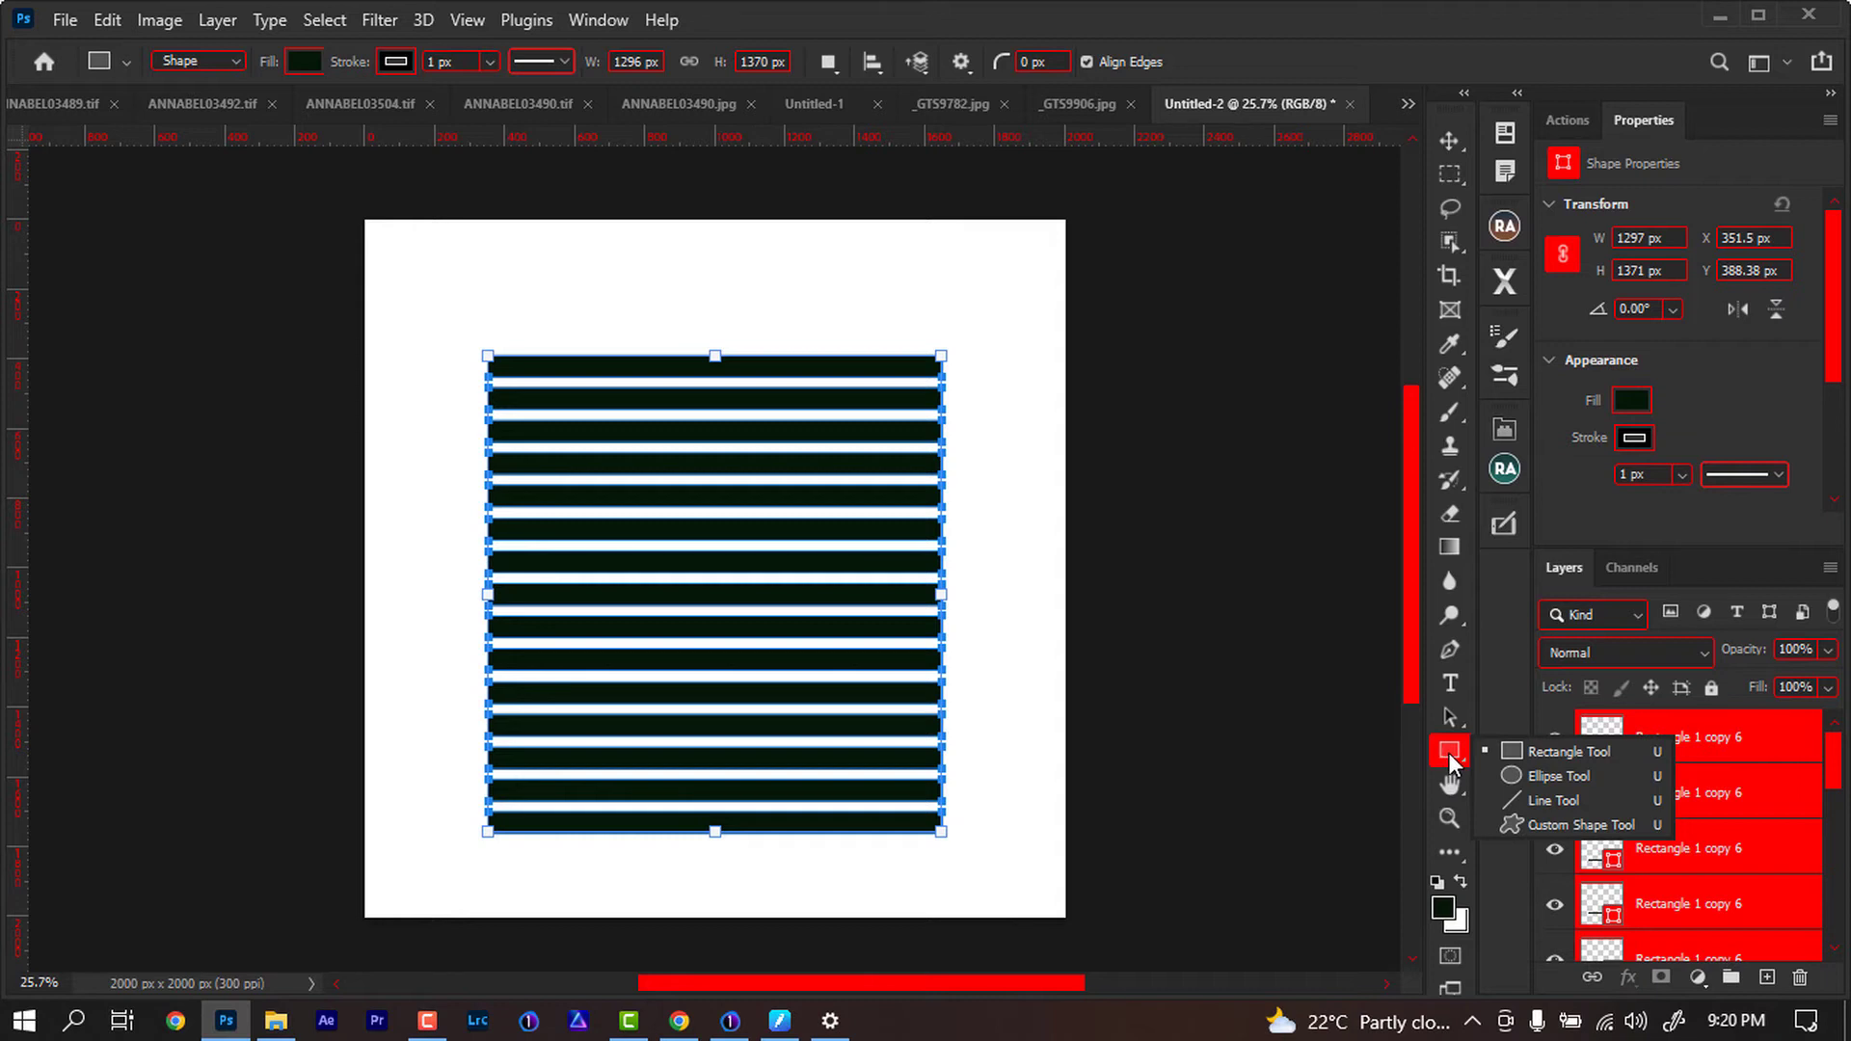
pyautogui.click(1554, 776)
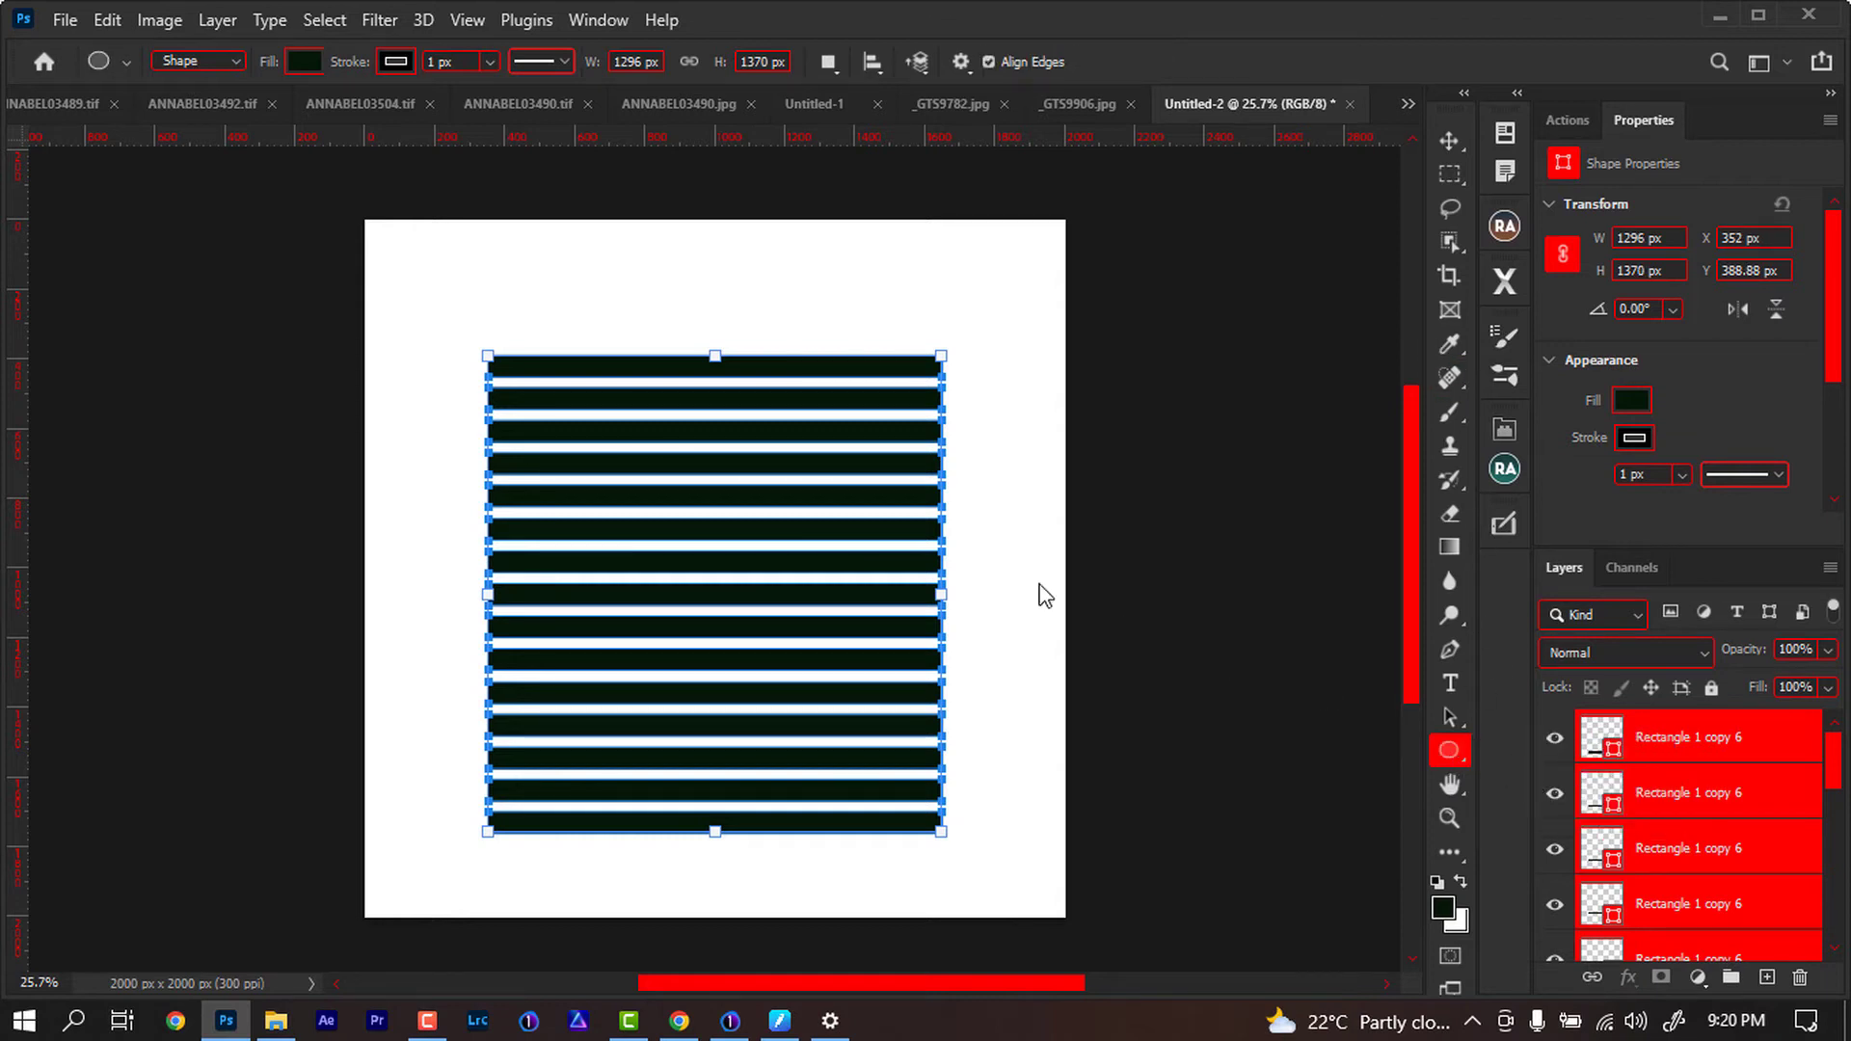
pyautogui.moveTo(442, 243); pyautogui.dragTo(971, 739)
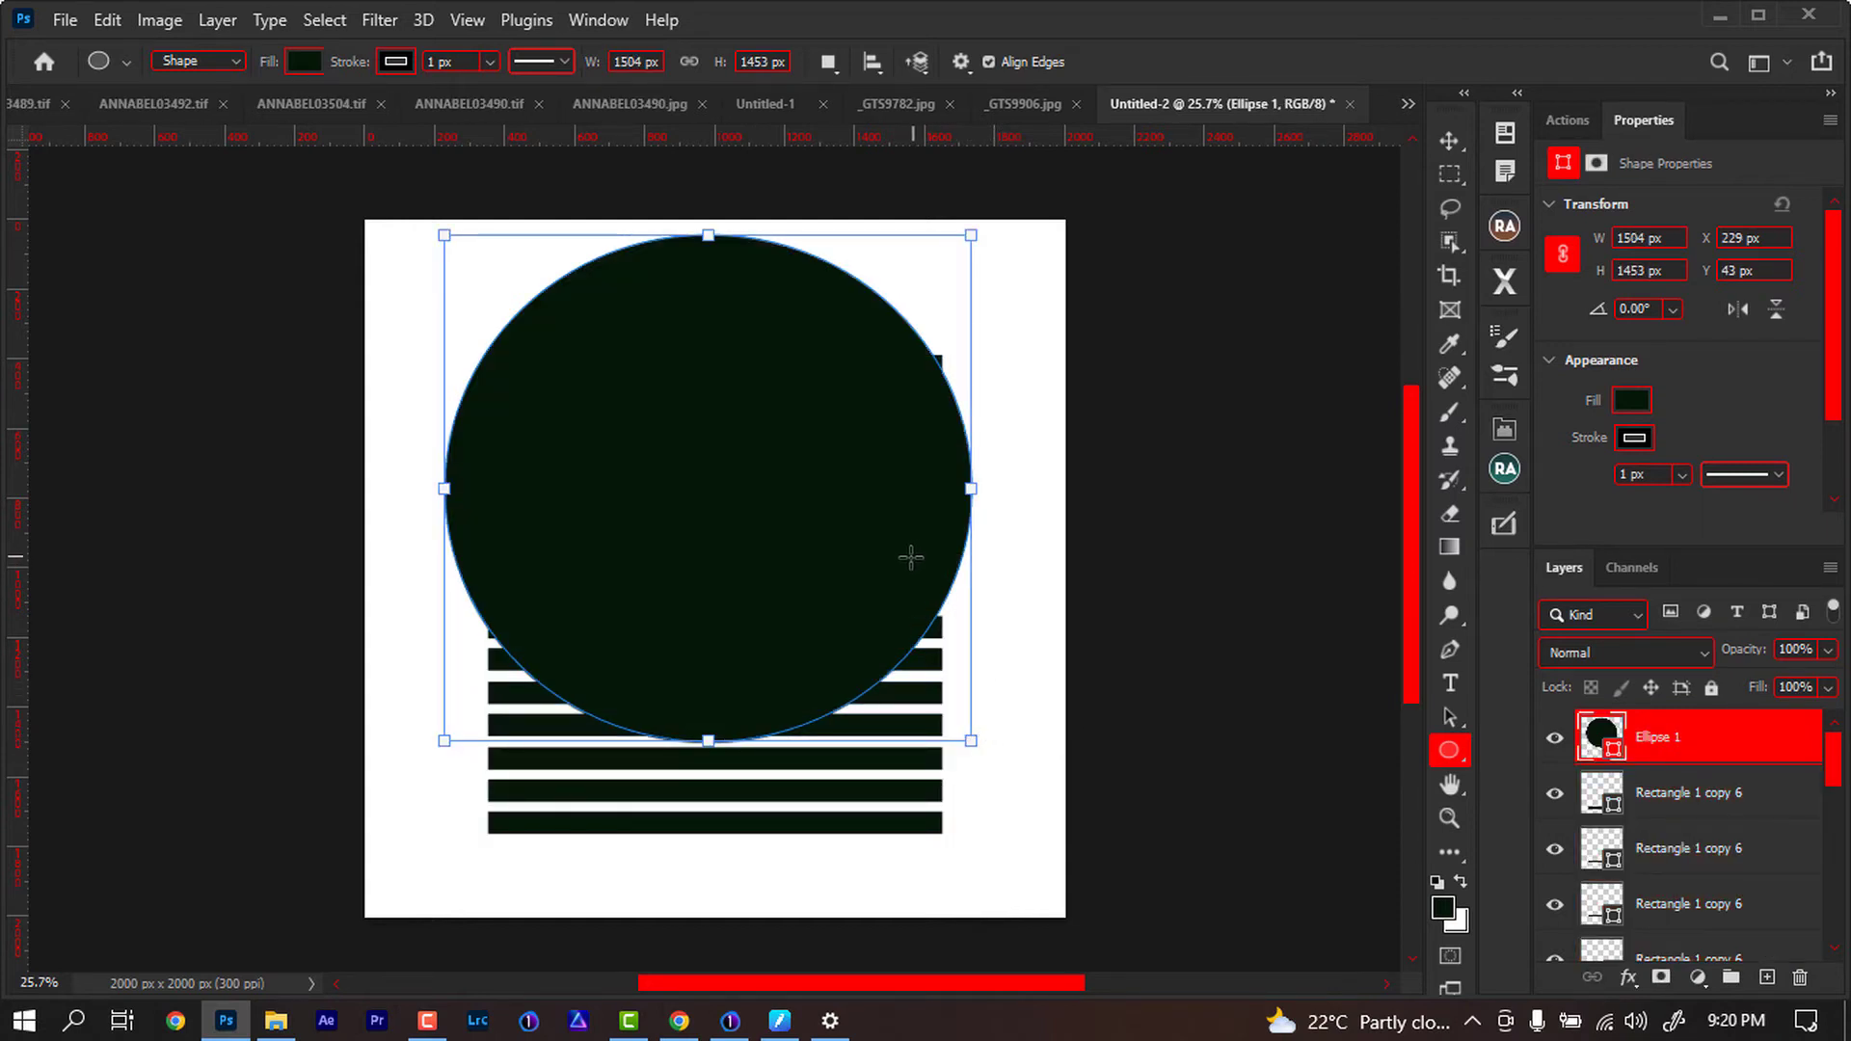
pyautogui.press('v')
pyautogui.moveTo(888, 555); pyautogui.dragTo(897, 561)
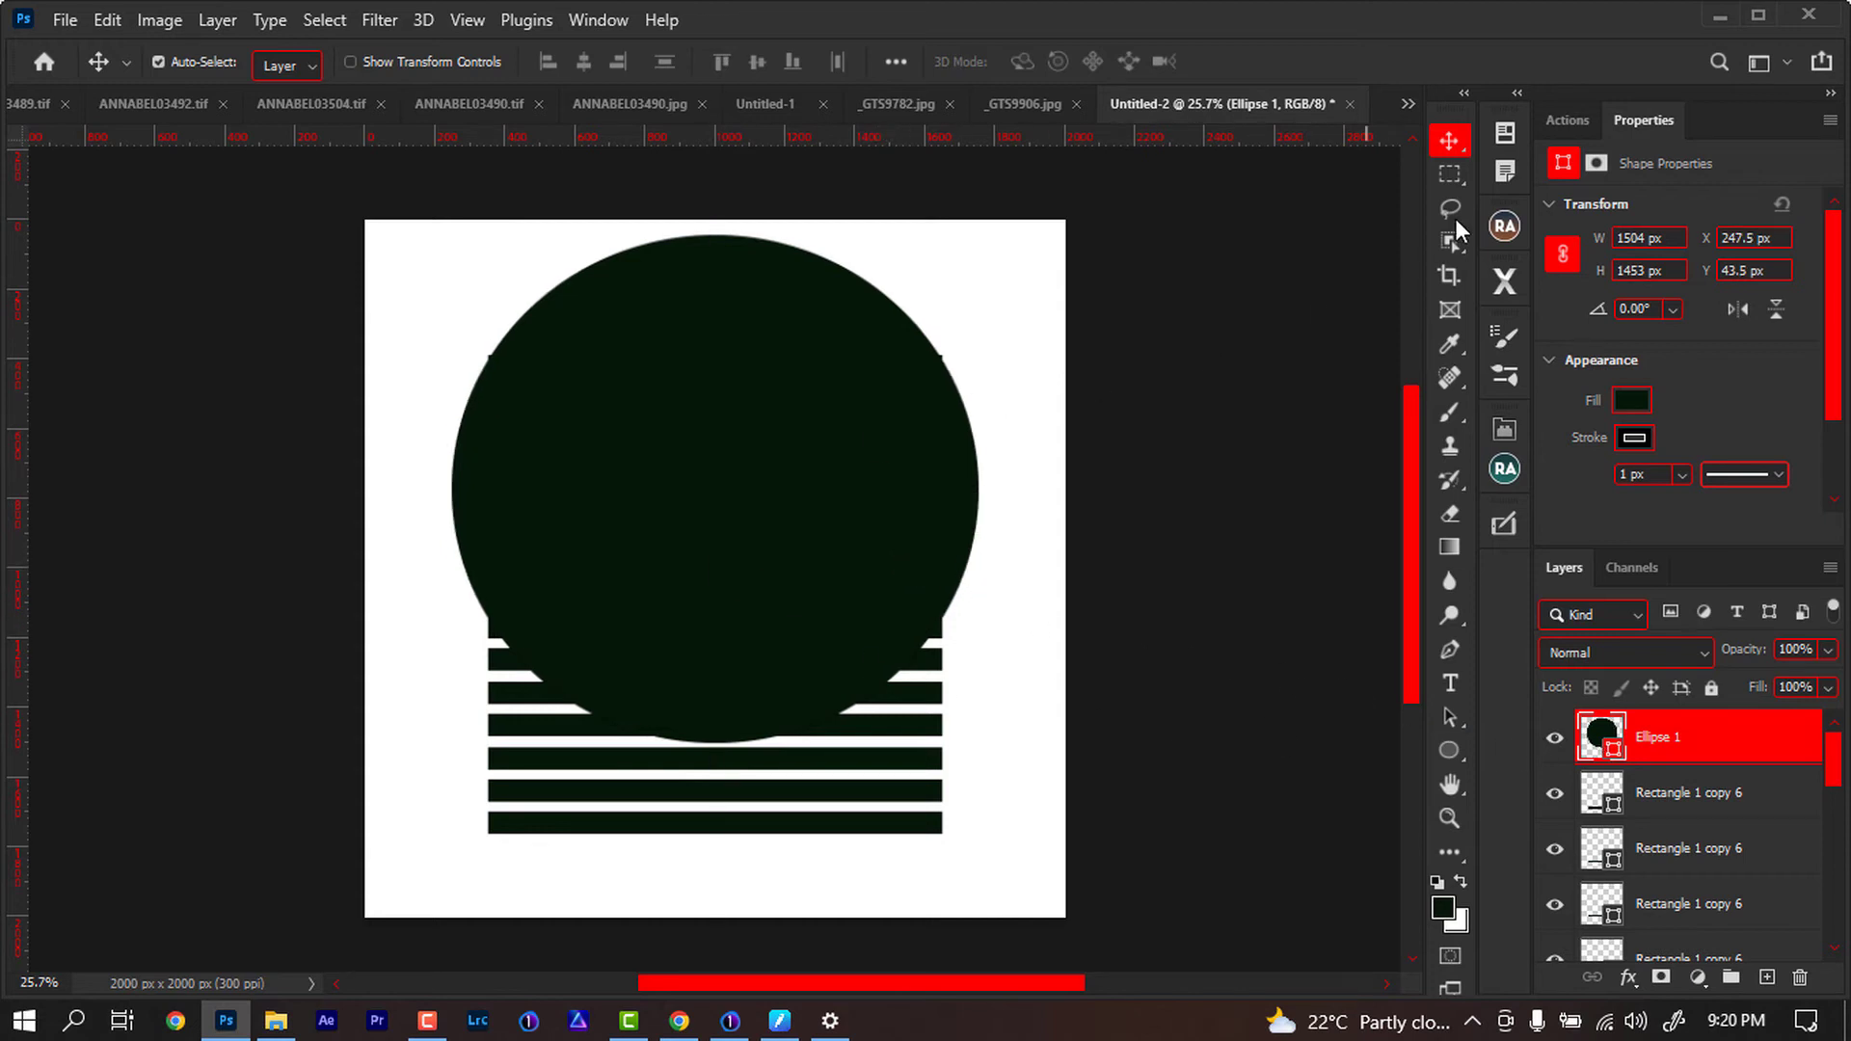
# Mask the ellipse with an inverted rectangular selection starting at the top bar, leaving only a dome above the stack
pyautogui.click(1449, 173)
pyautogui.moveTo(448, 356); pyautogui.dragTo(977, 692)
pyautogui.click(964, 601)
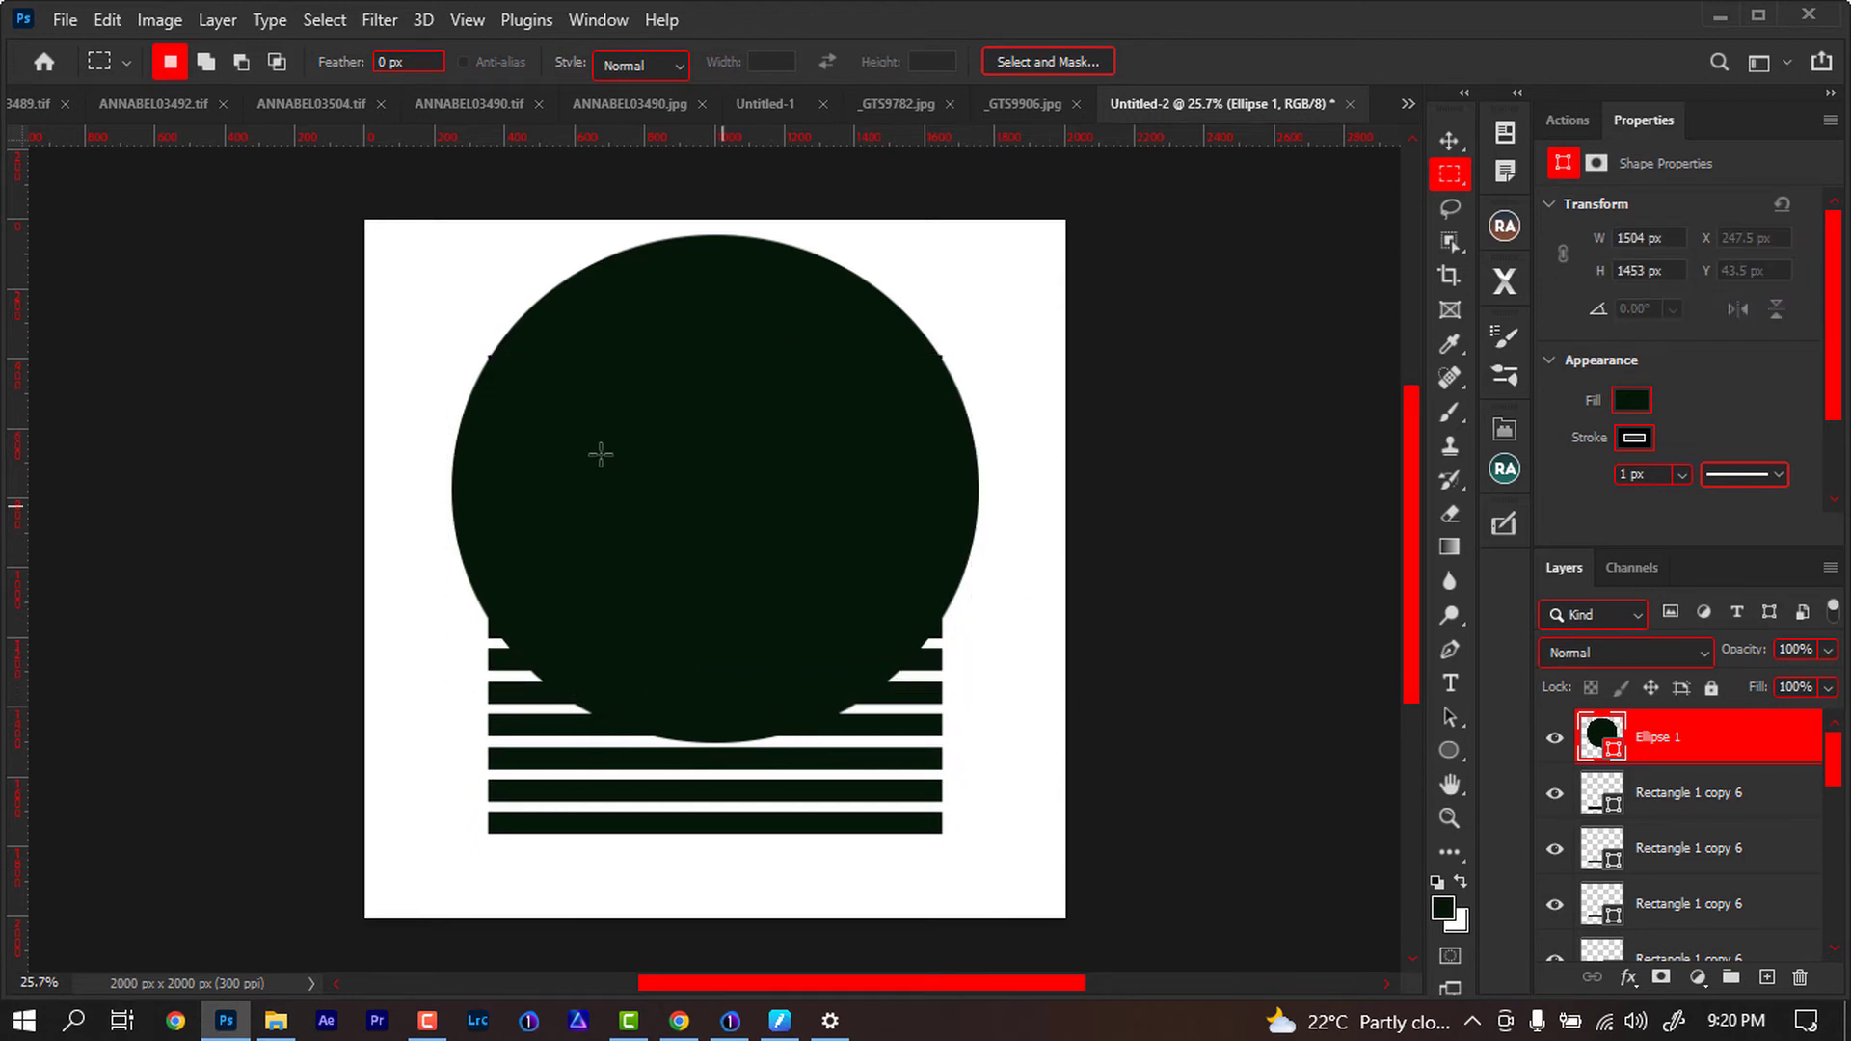
pyautogui.moveTo(476, 352); pyautogui.dragTo(1037, 772)
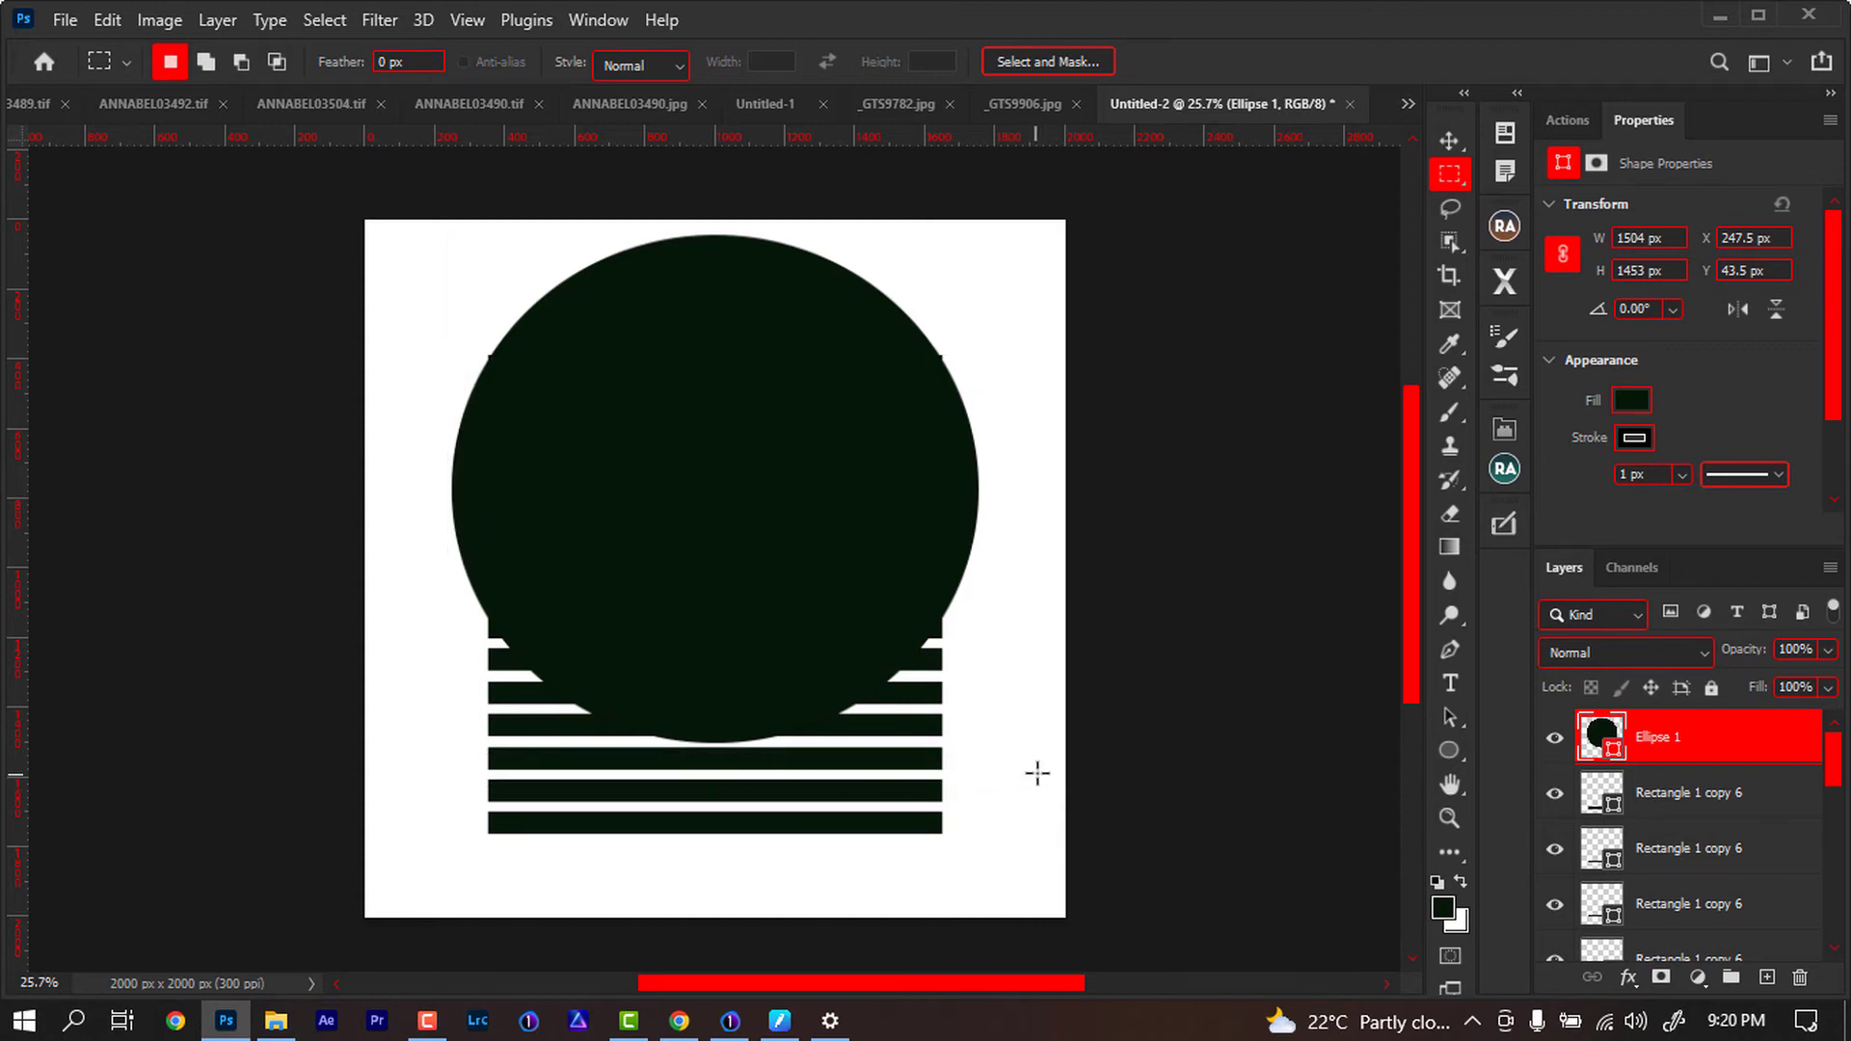
pyautogui.click(1660, 977)
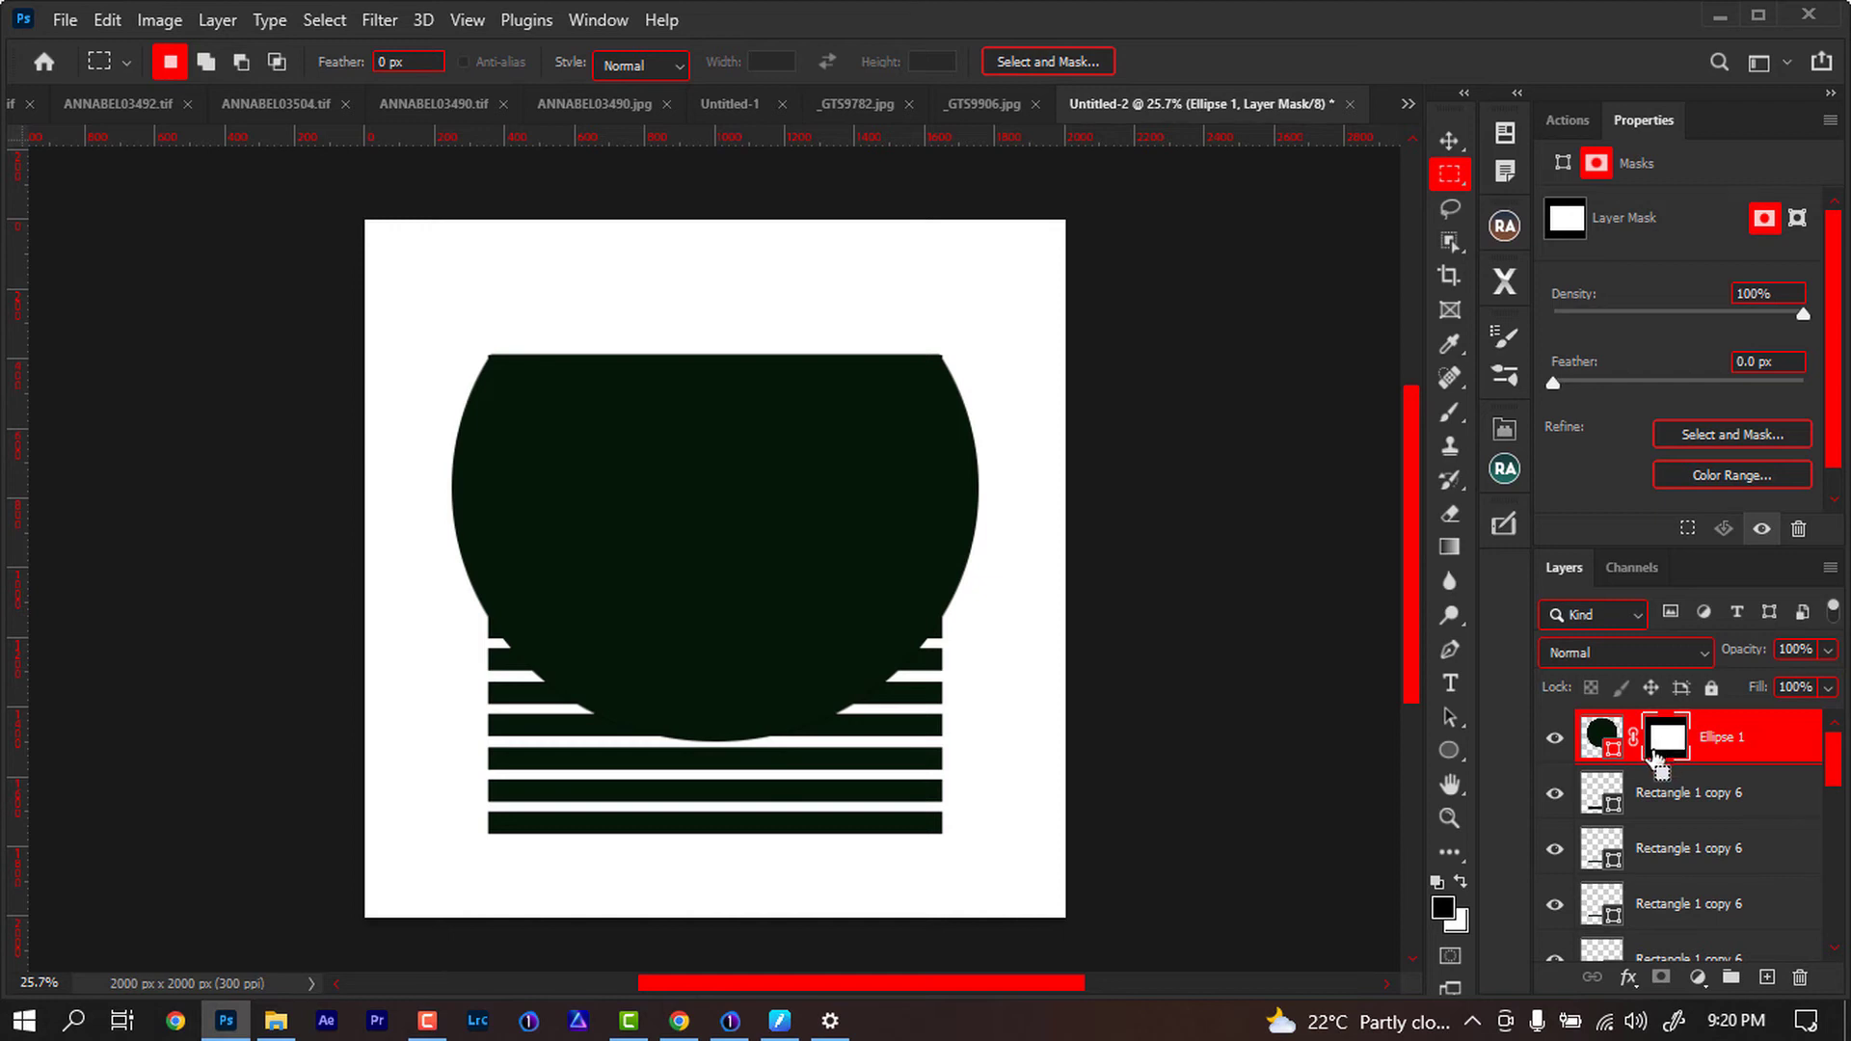
pyautogui.hotkey('ctrl', 'i')
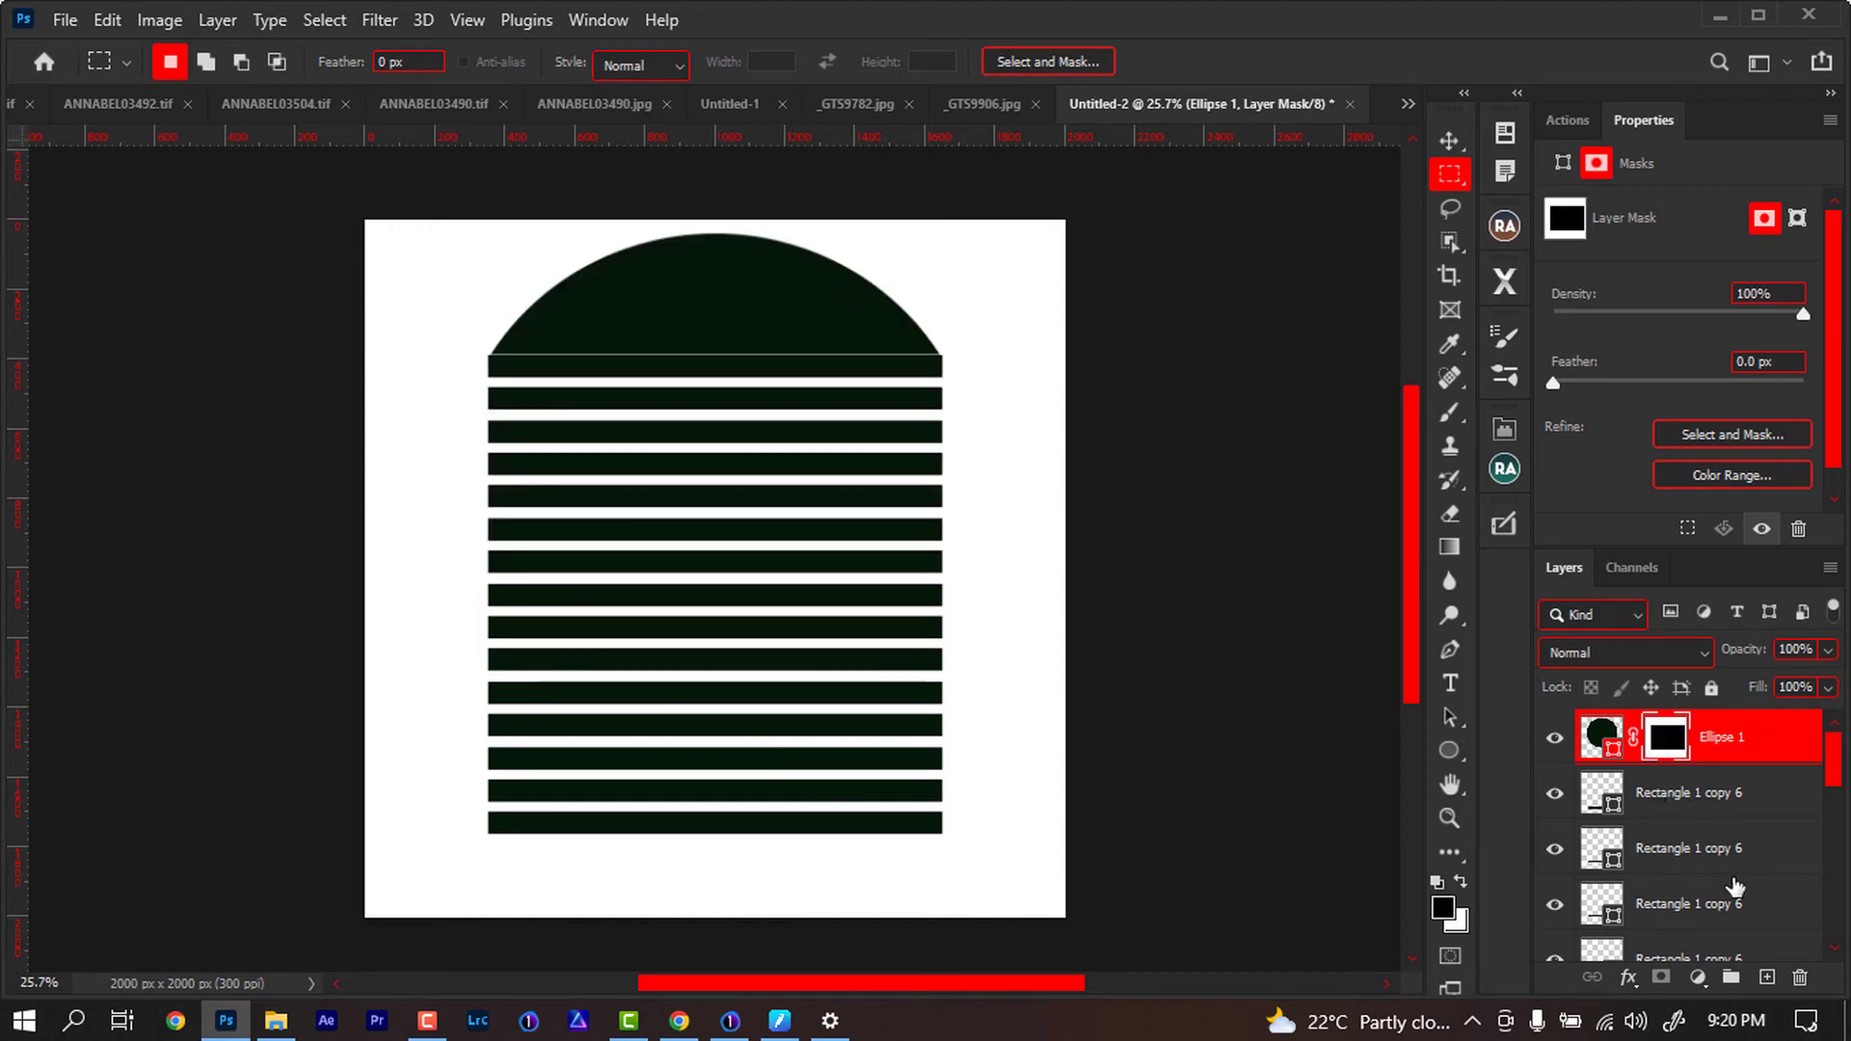
# Select the ellipse and all the bar layers and convert them to one smart object
pyautogui.moveTo(1832, 776); pyautogui.dragTo(1795, 920)
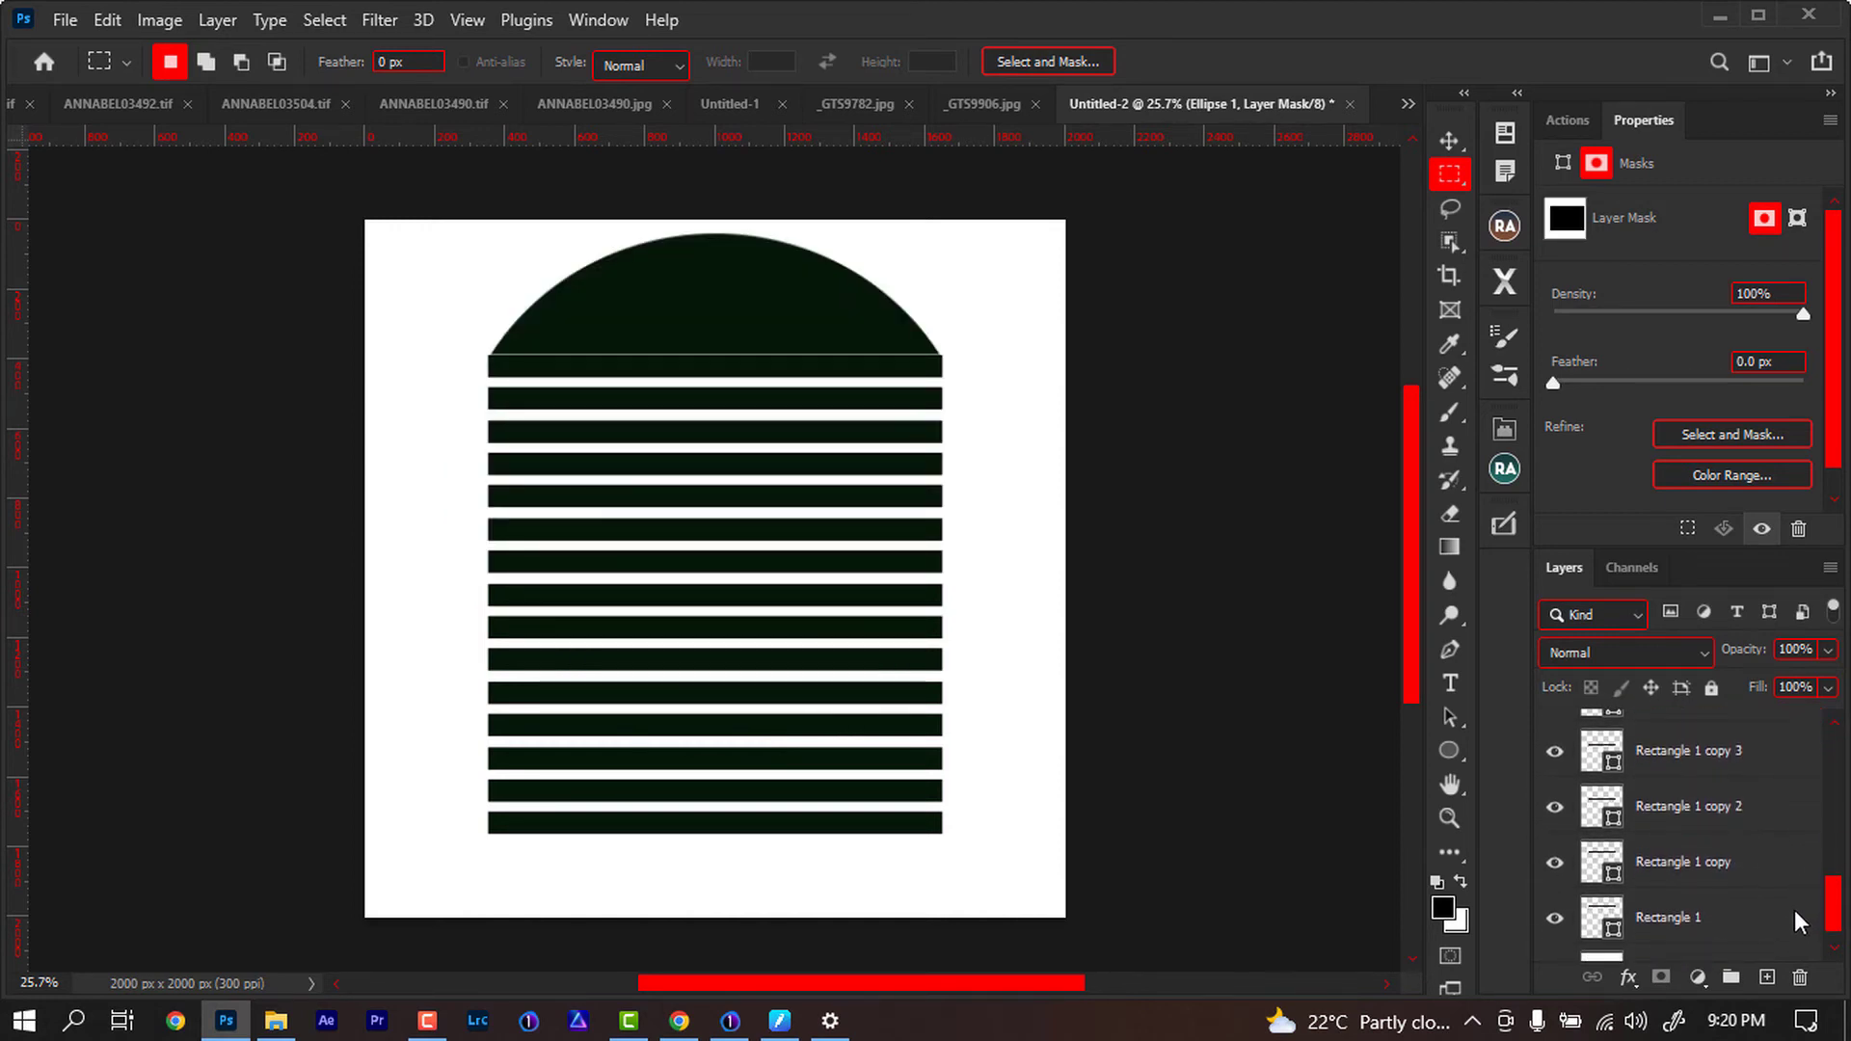
pyautogui.keyDown('shift'); pyautogui.click(1812, 912); pyautogui.keyUp('shift')
pyautogui.scroll(-1, 1816, 911)
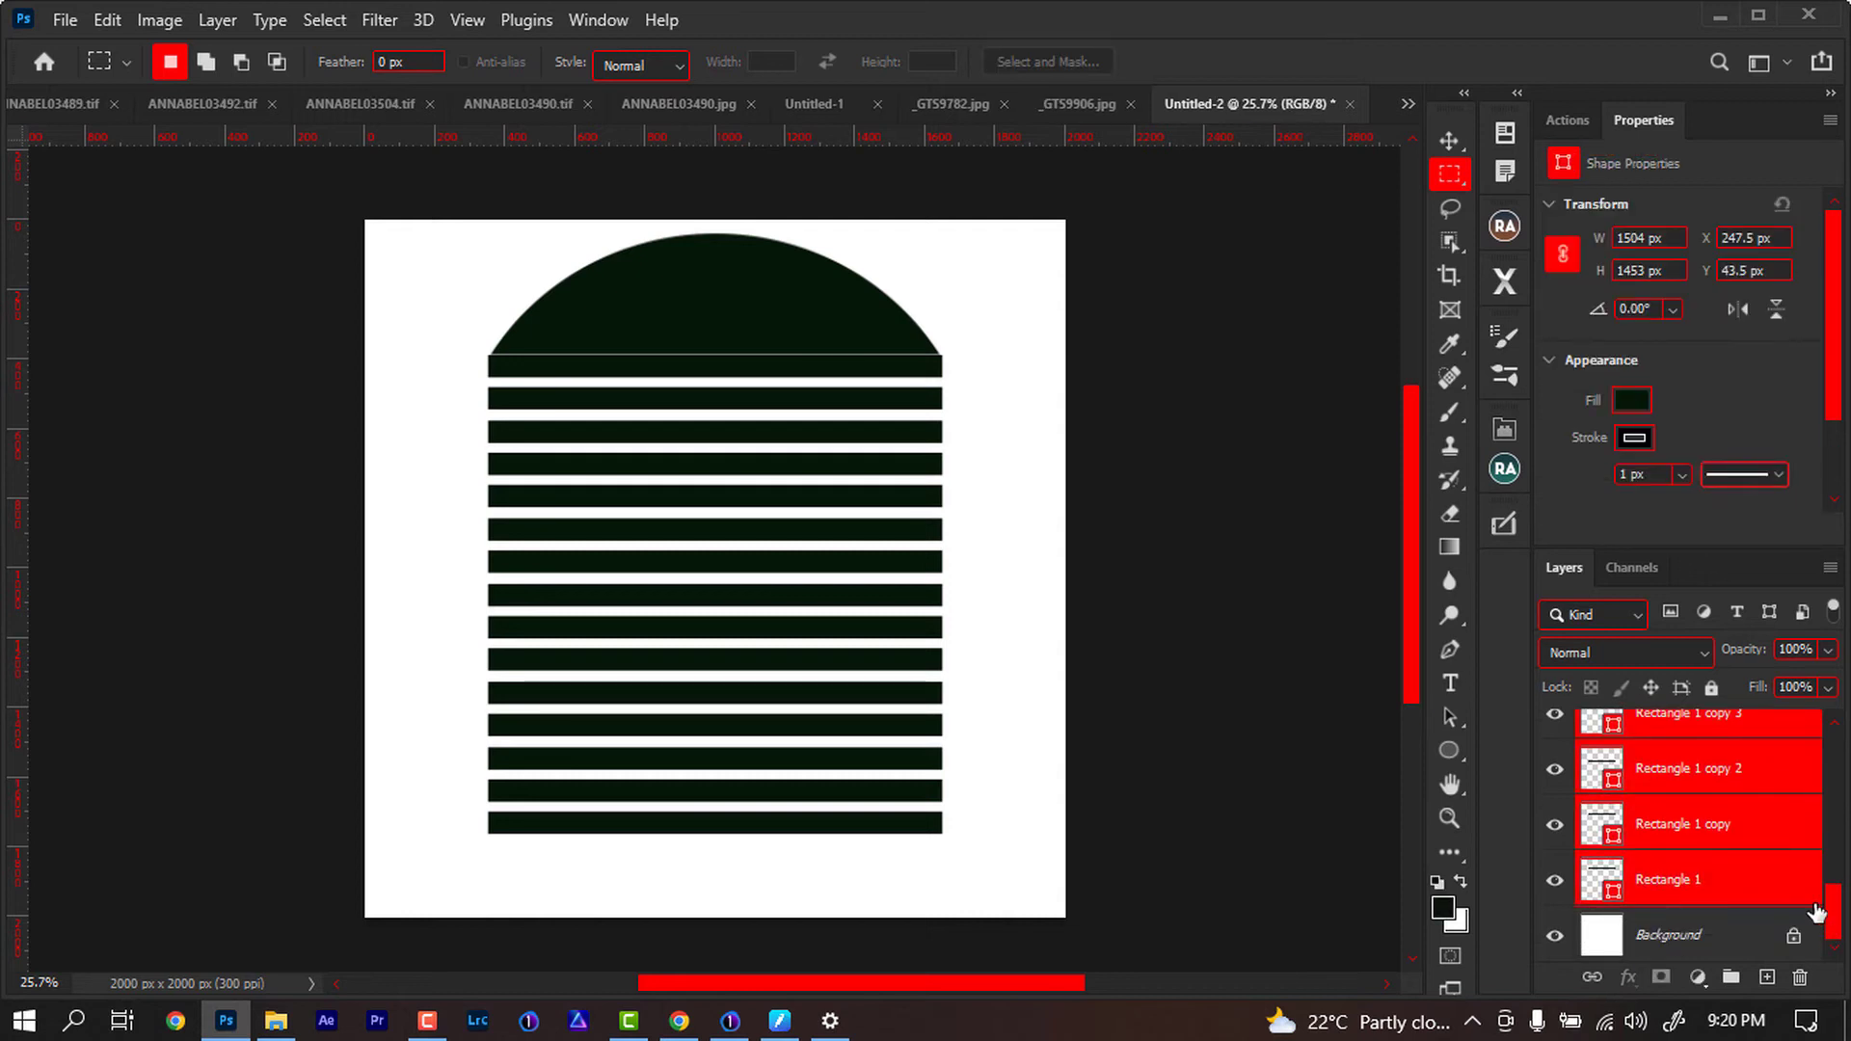
pyautogui.rightClick(1631, 768)
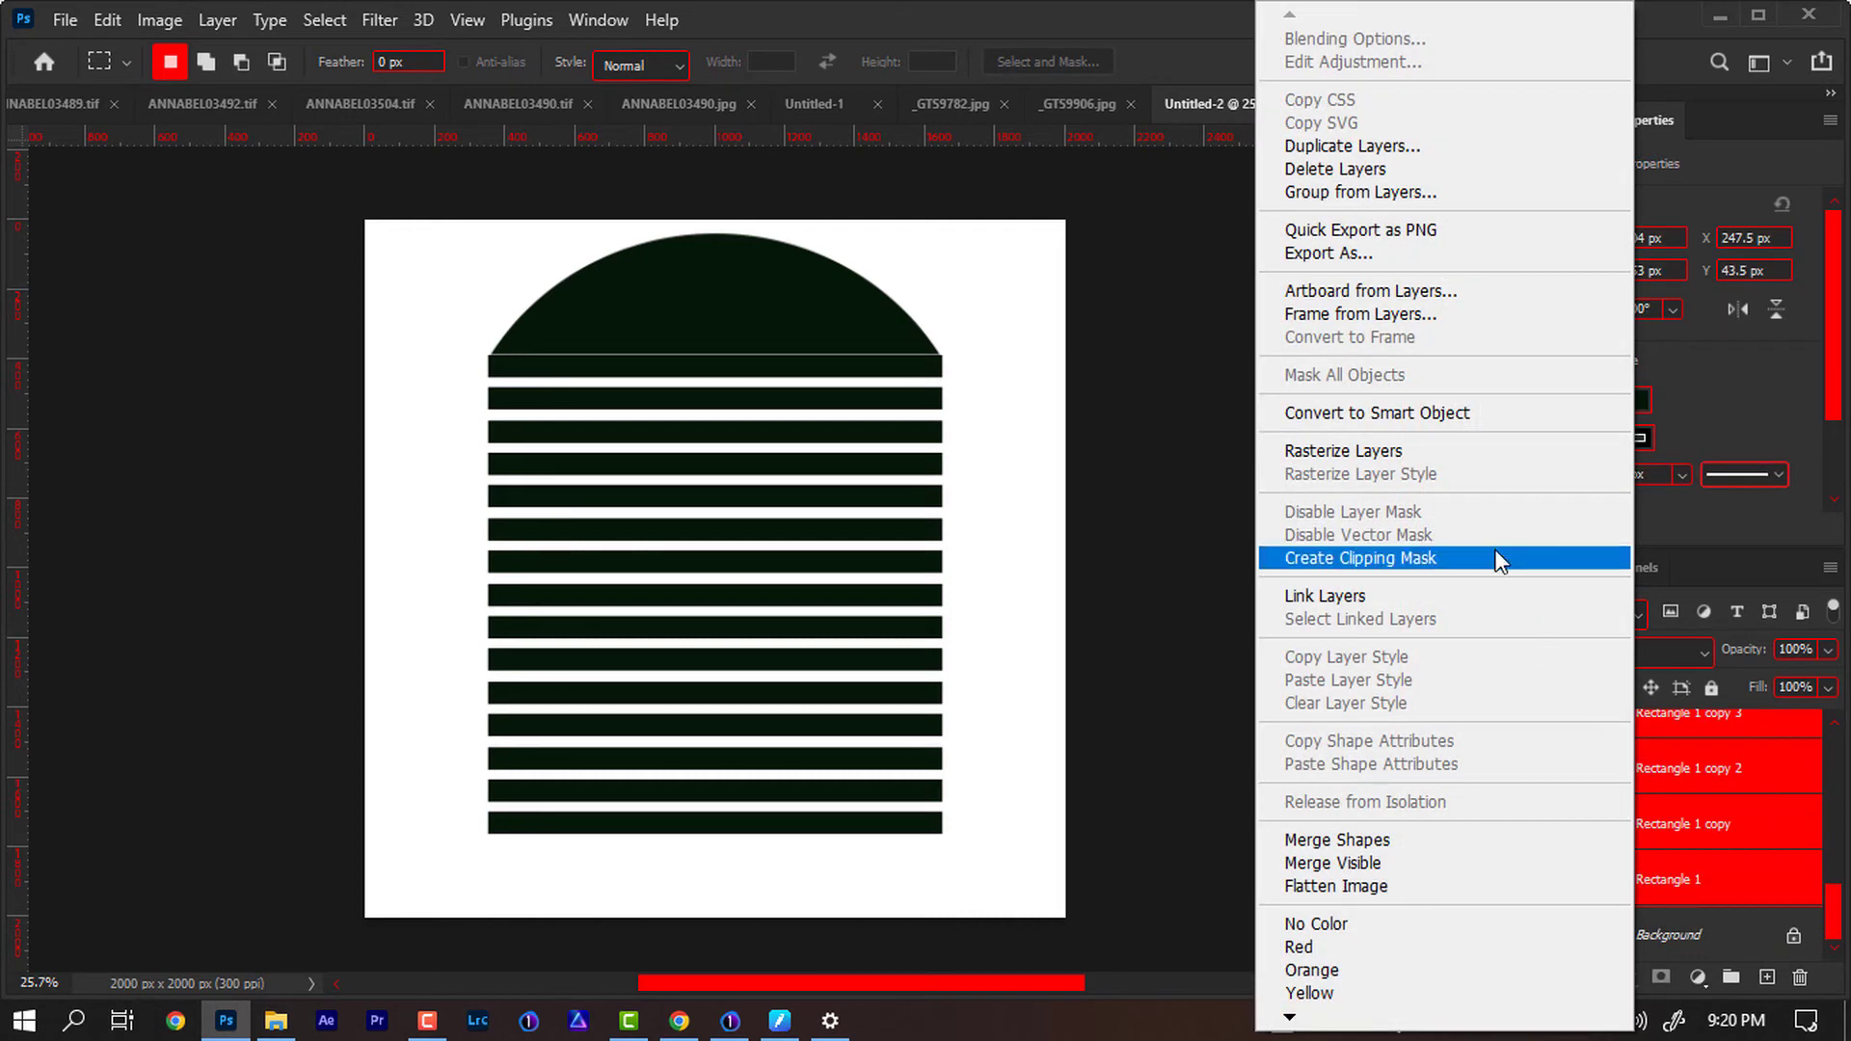
pyautogui.click(1379, 412)
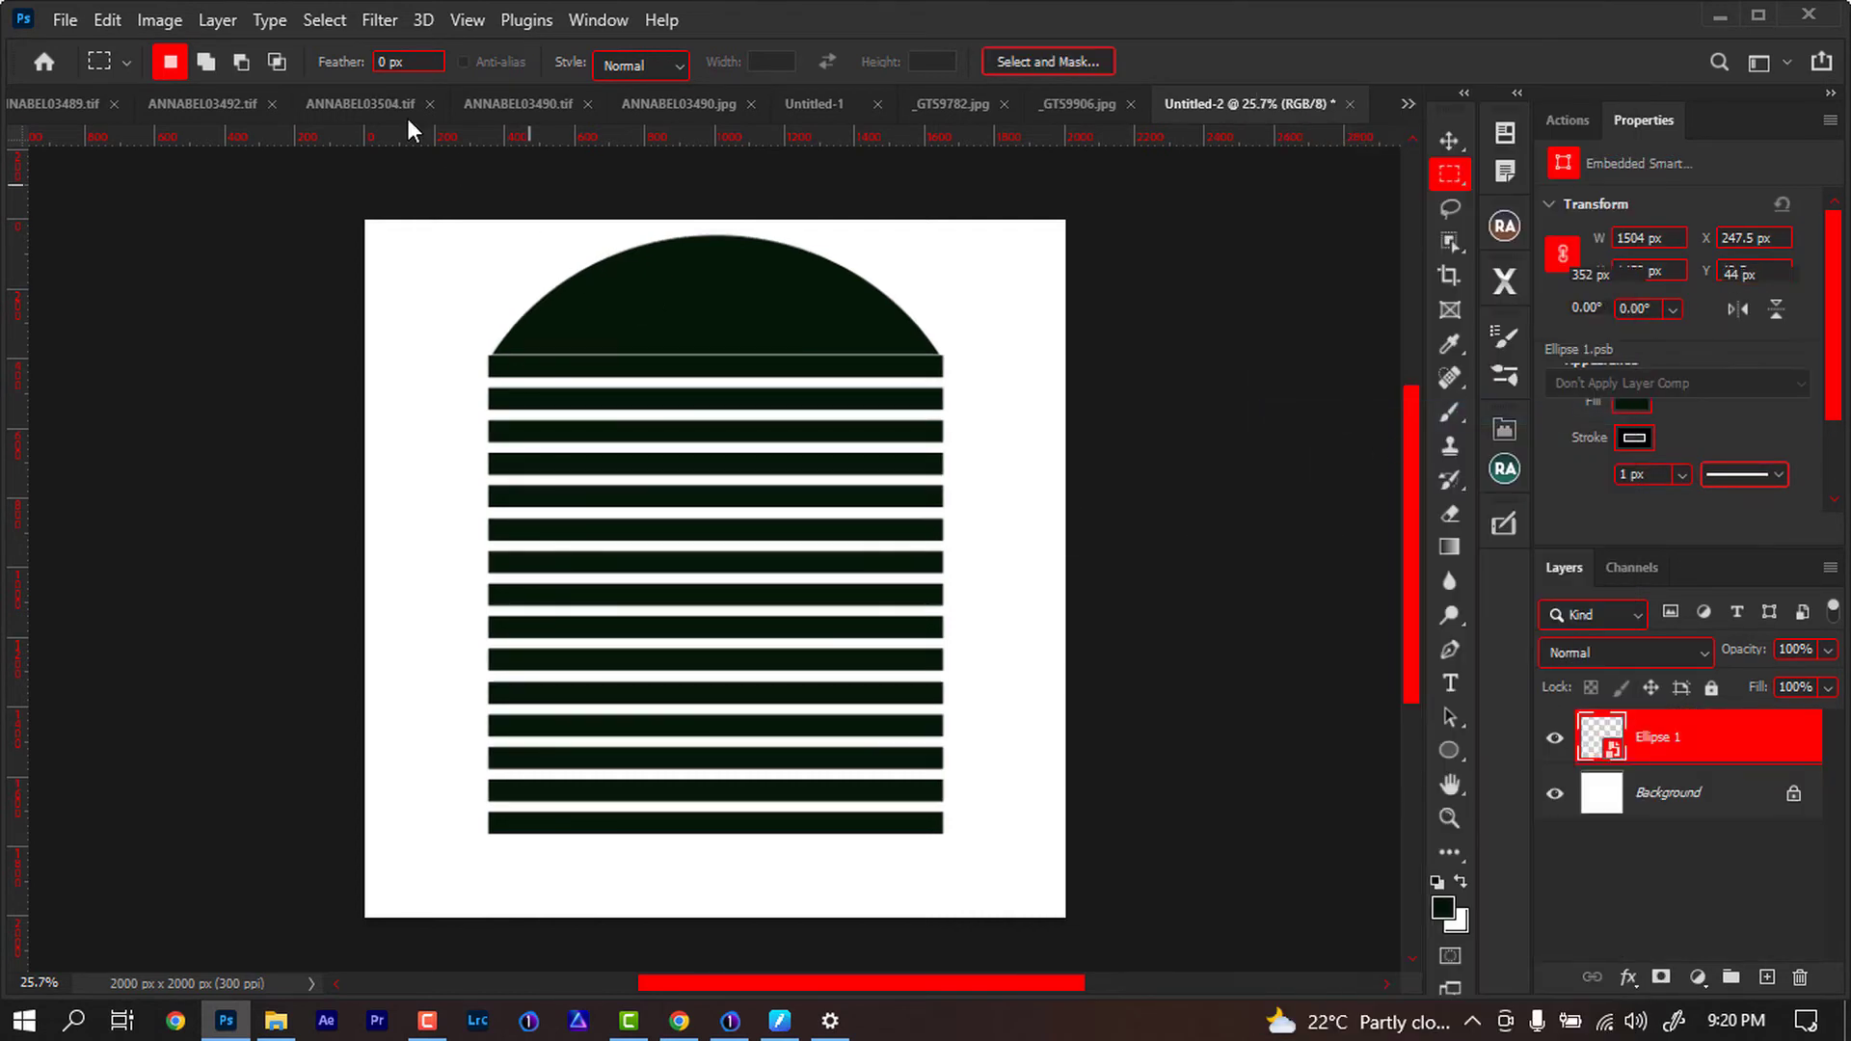
# Apply a Gaussian Blur with a 9 px radius to the arched blind smart object
pyautogui.click(378, 19)
pyautogui.moveTo(627, 367)
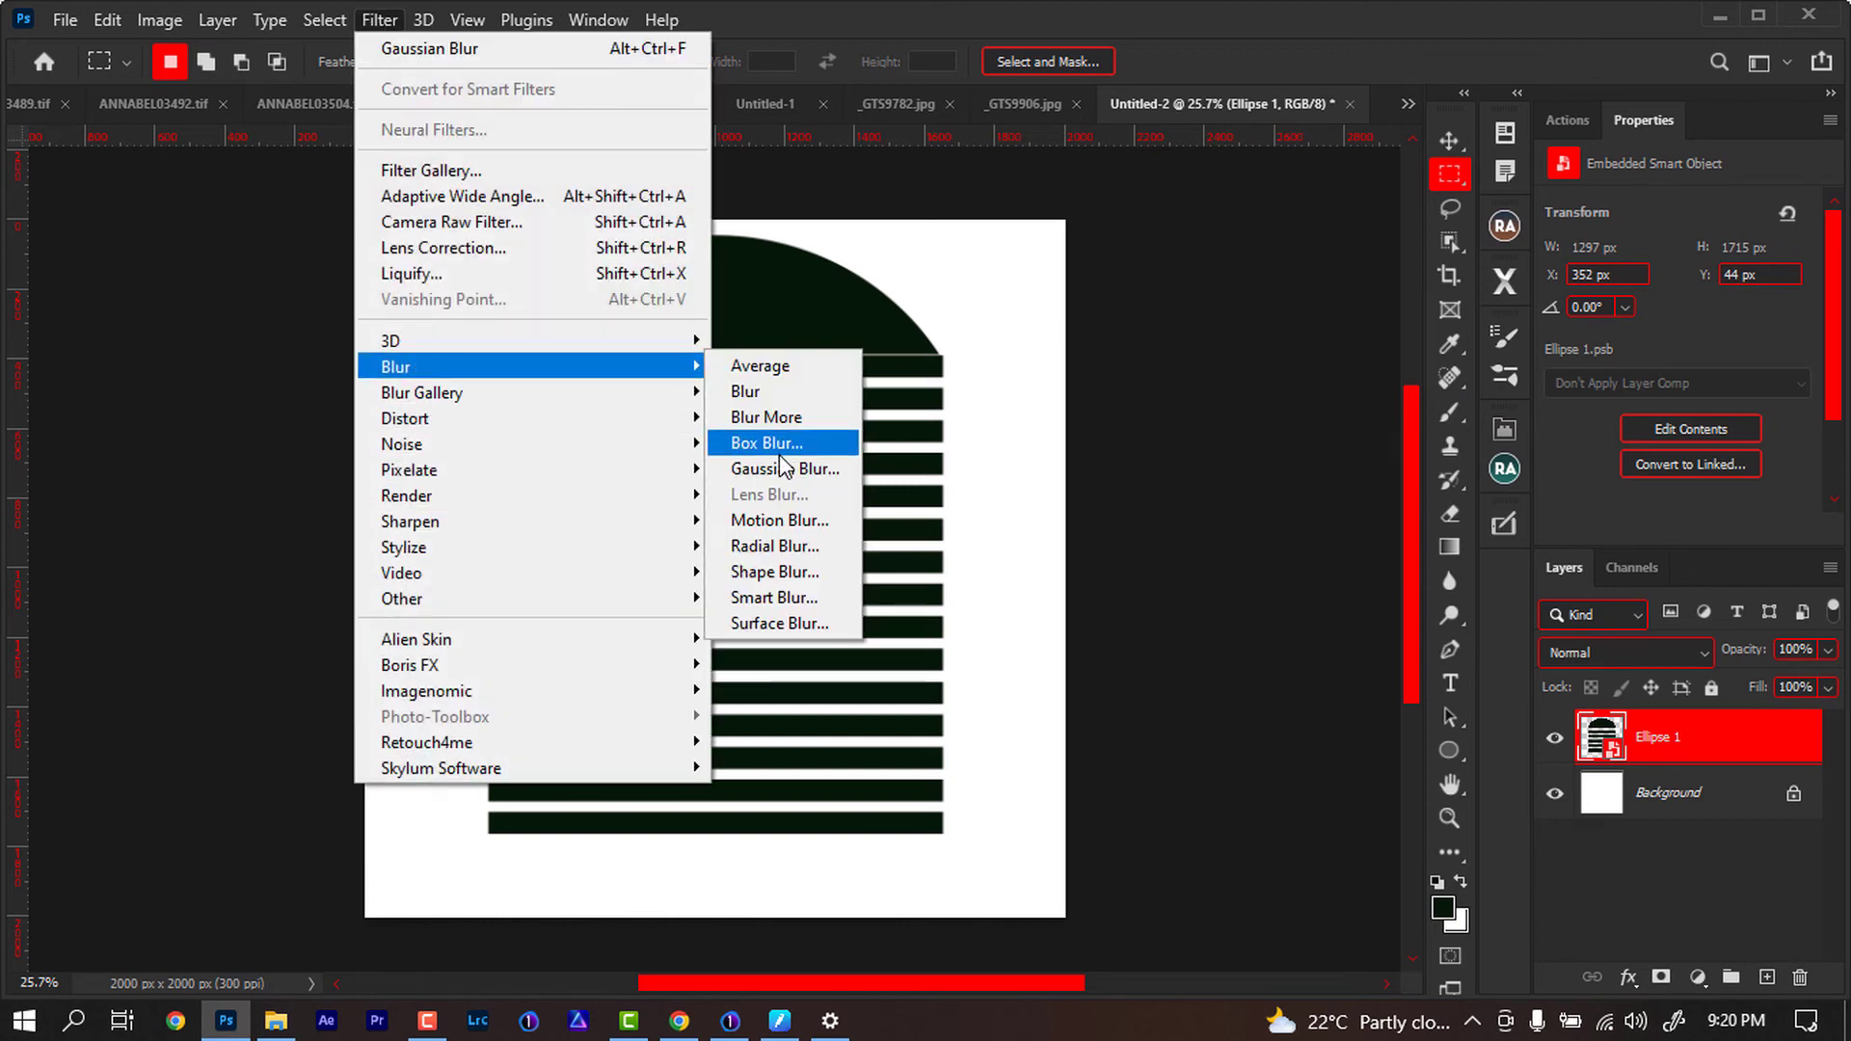
pyautogui.click(785, 467)
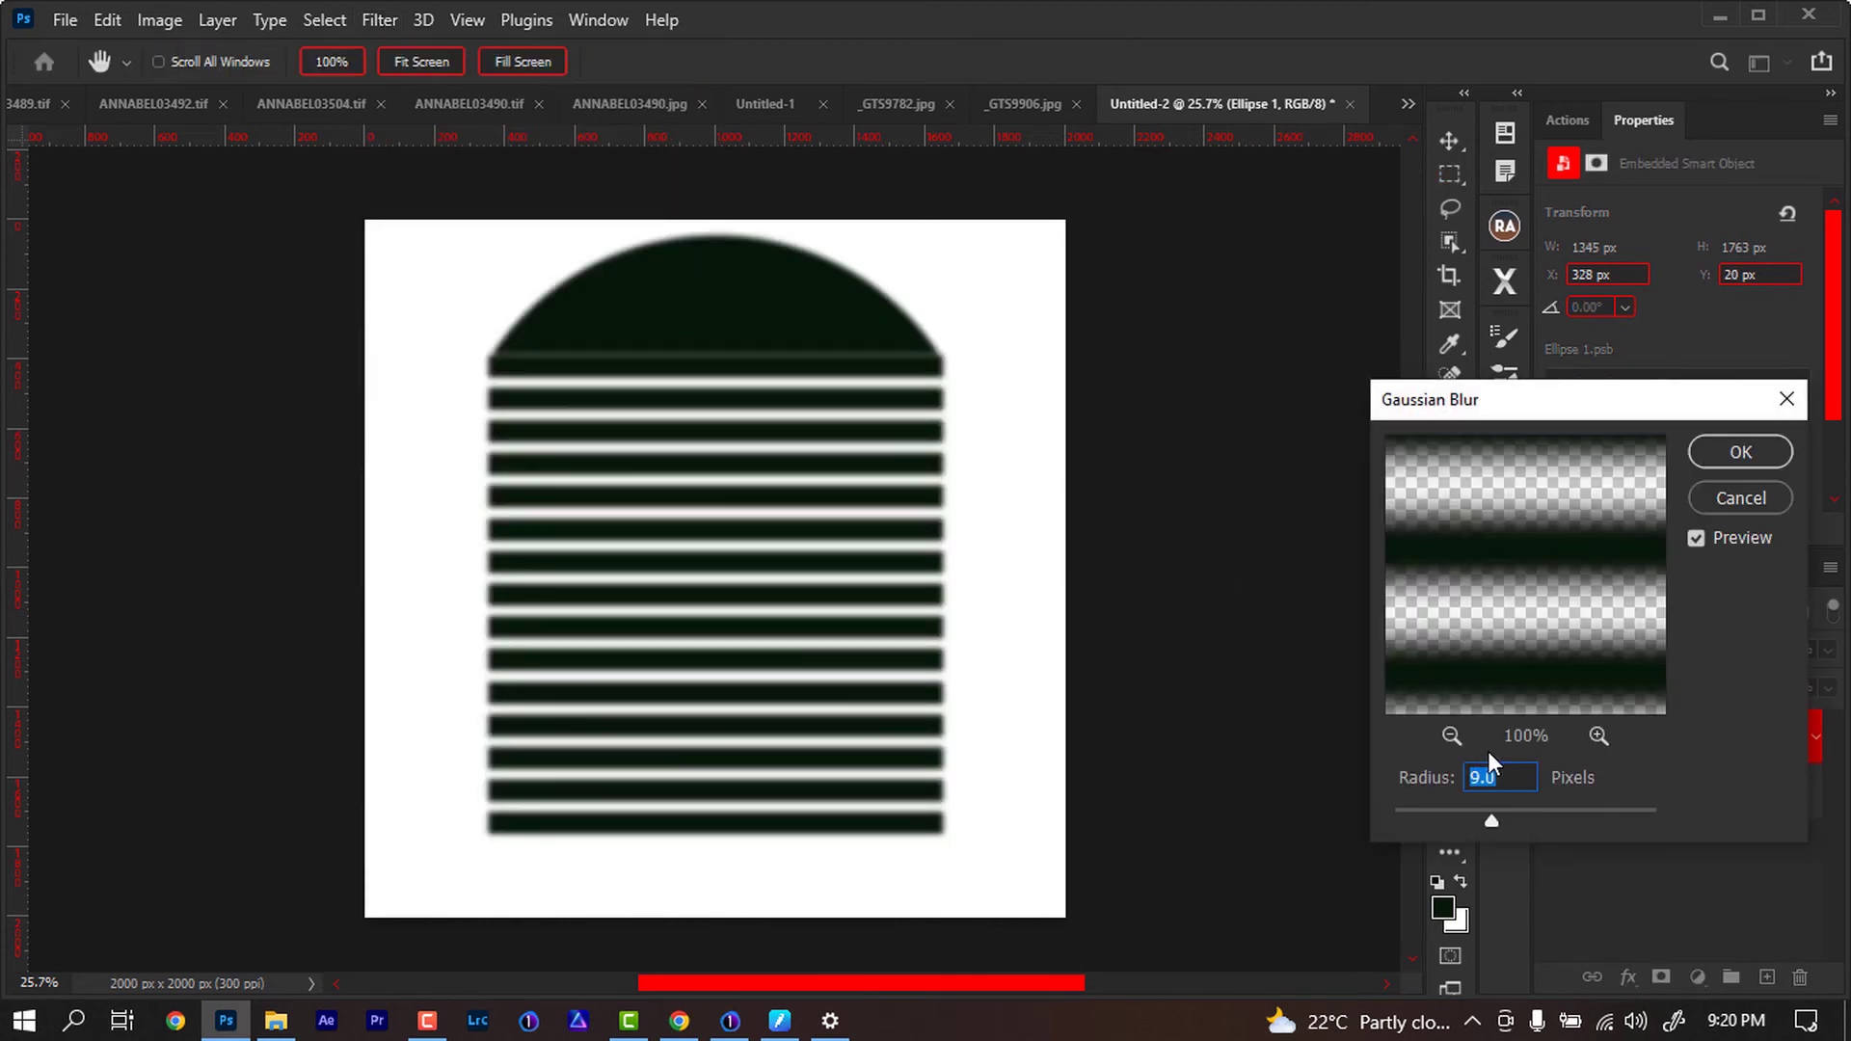
pyautogui.click(1714, 451)
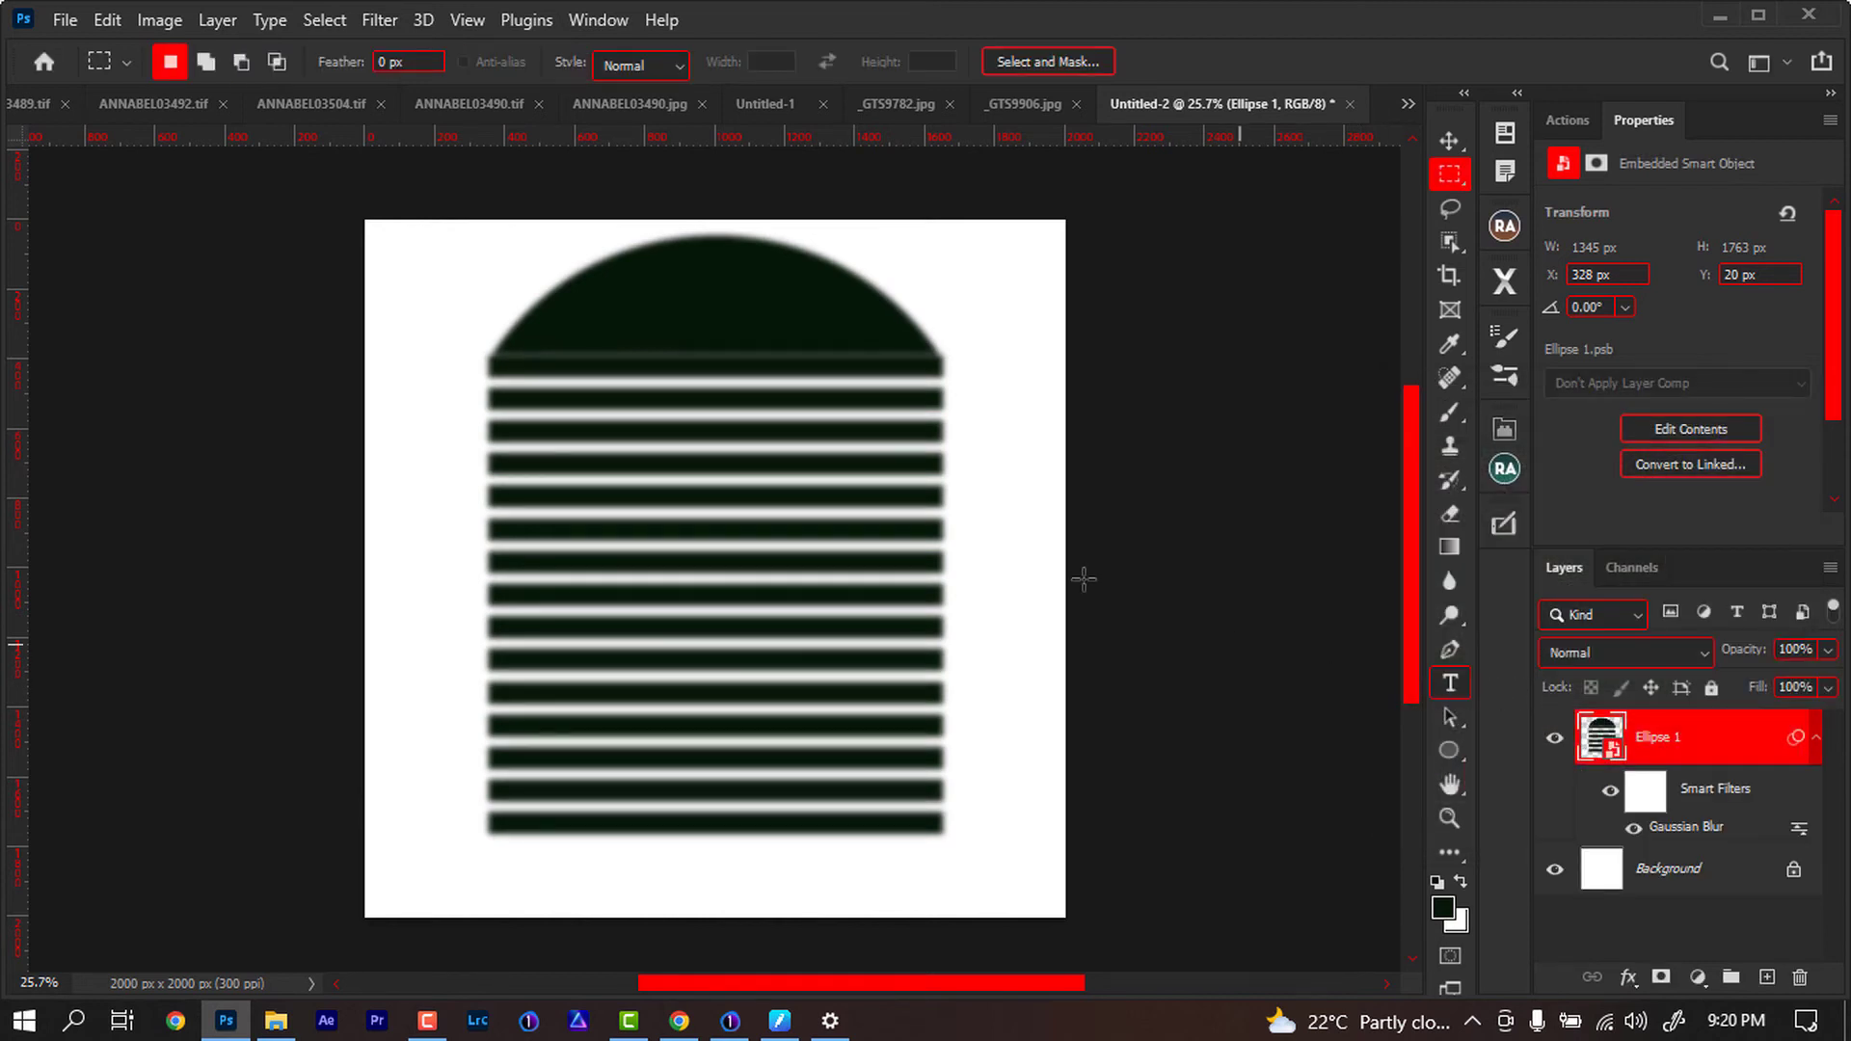
# Define the blurred arched blind as a brush preset named "my brush 2"
pyautogui.click(158, 21)
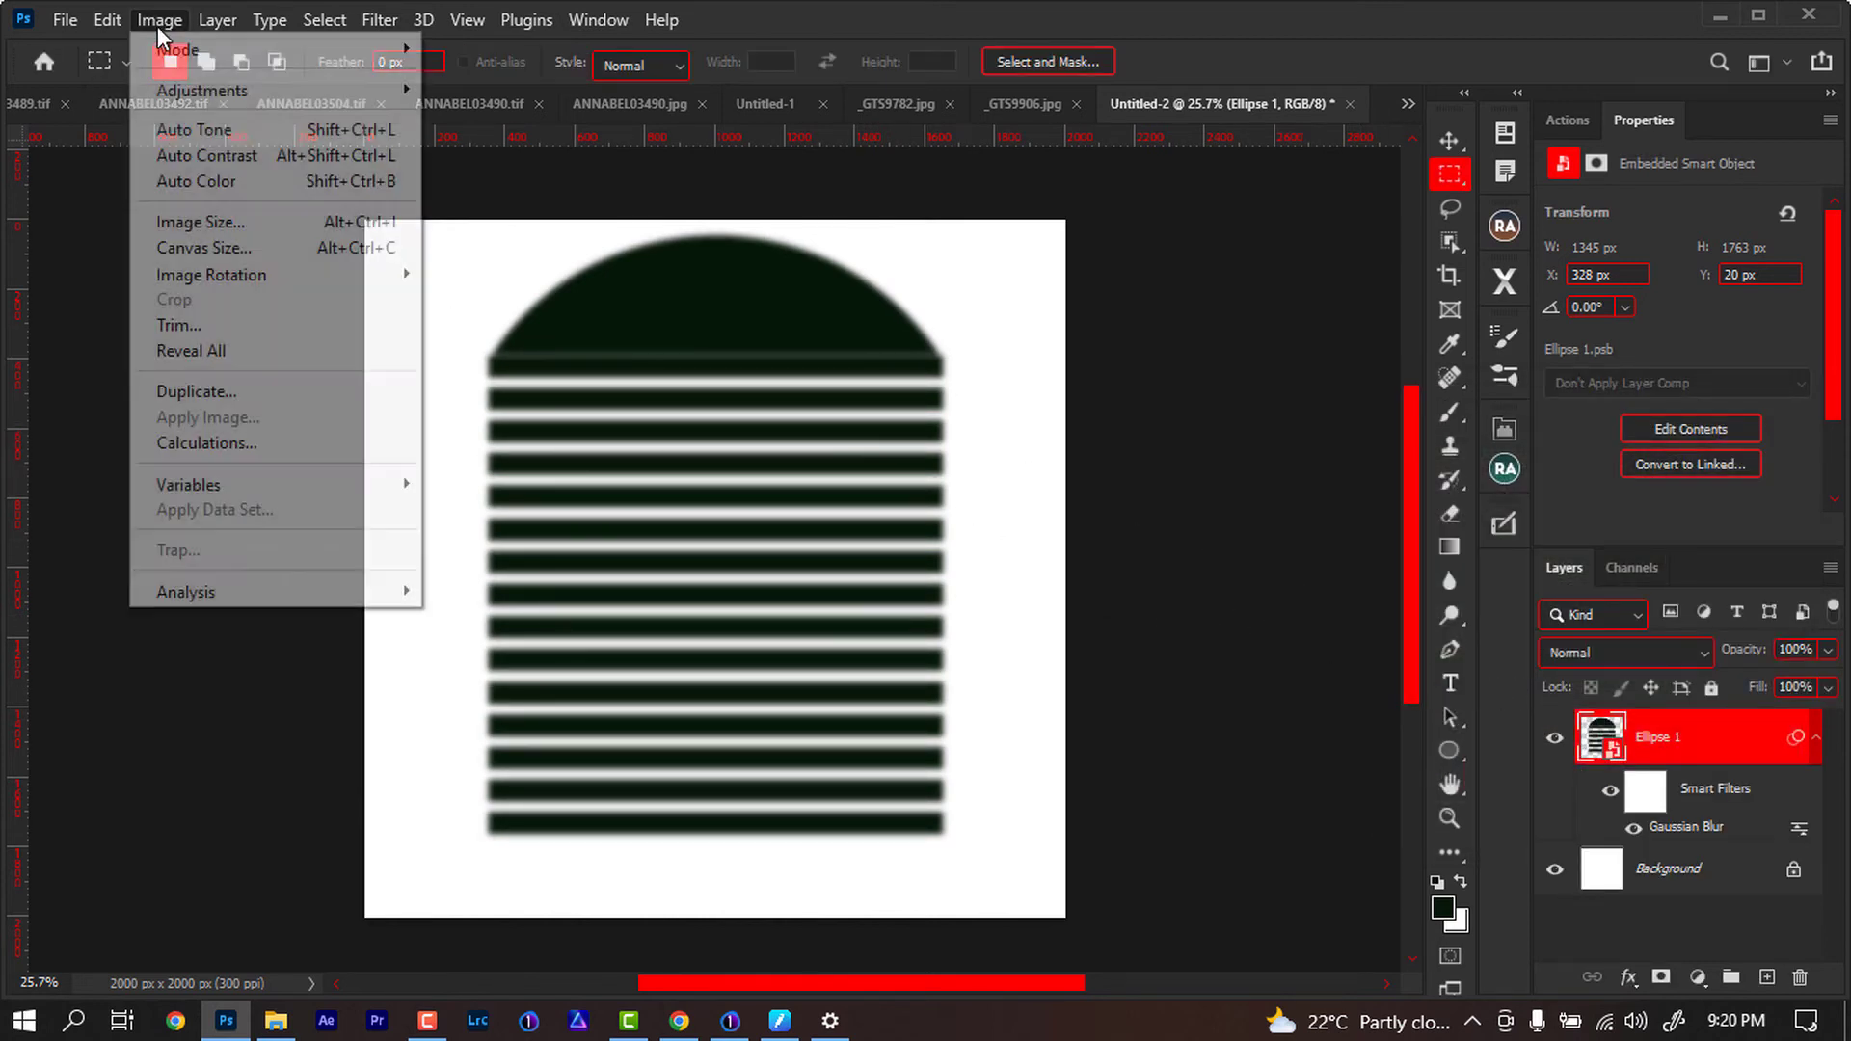
pyautogui.moveTo(107, 19)
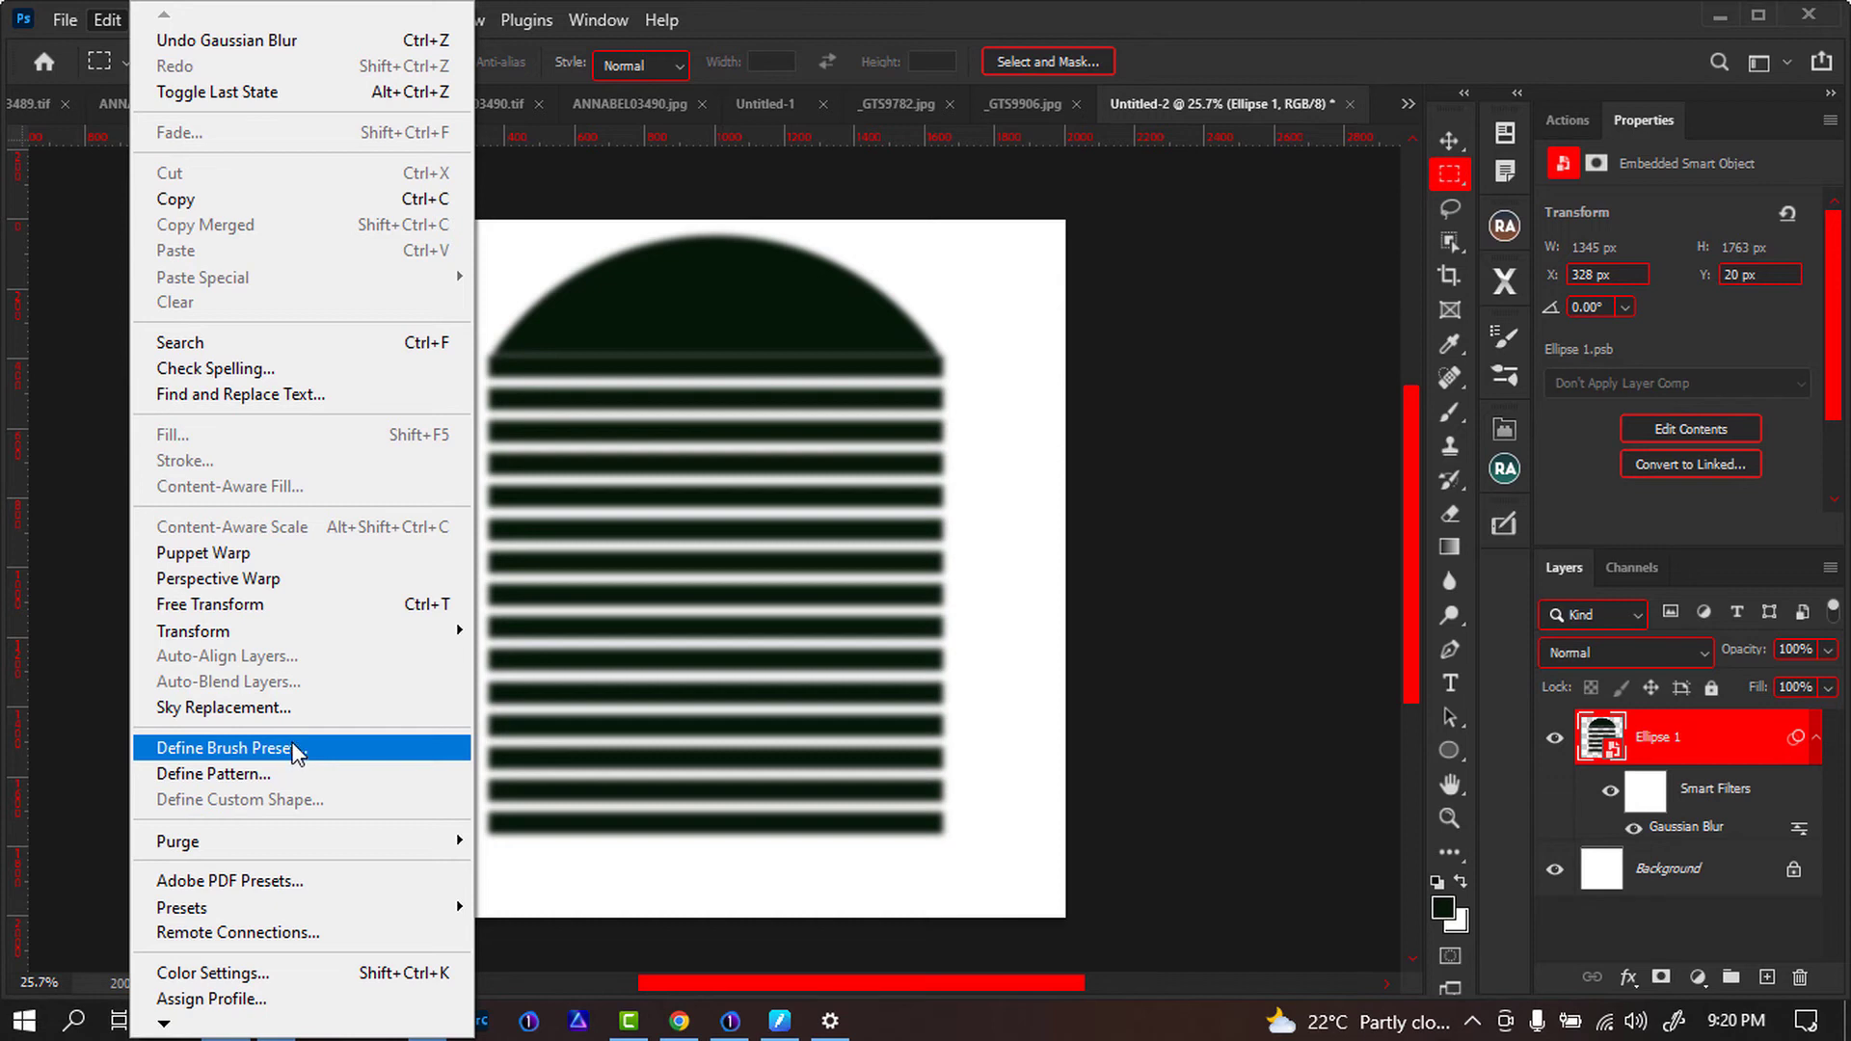
pyautogui.click(224, 748)
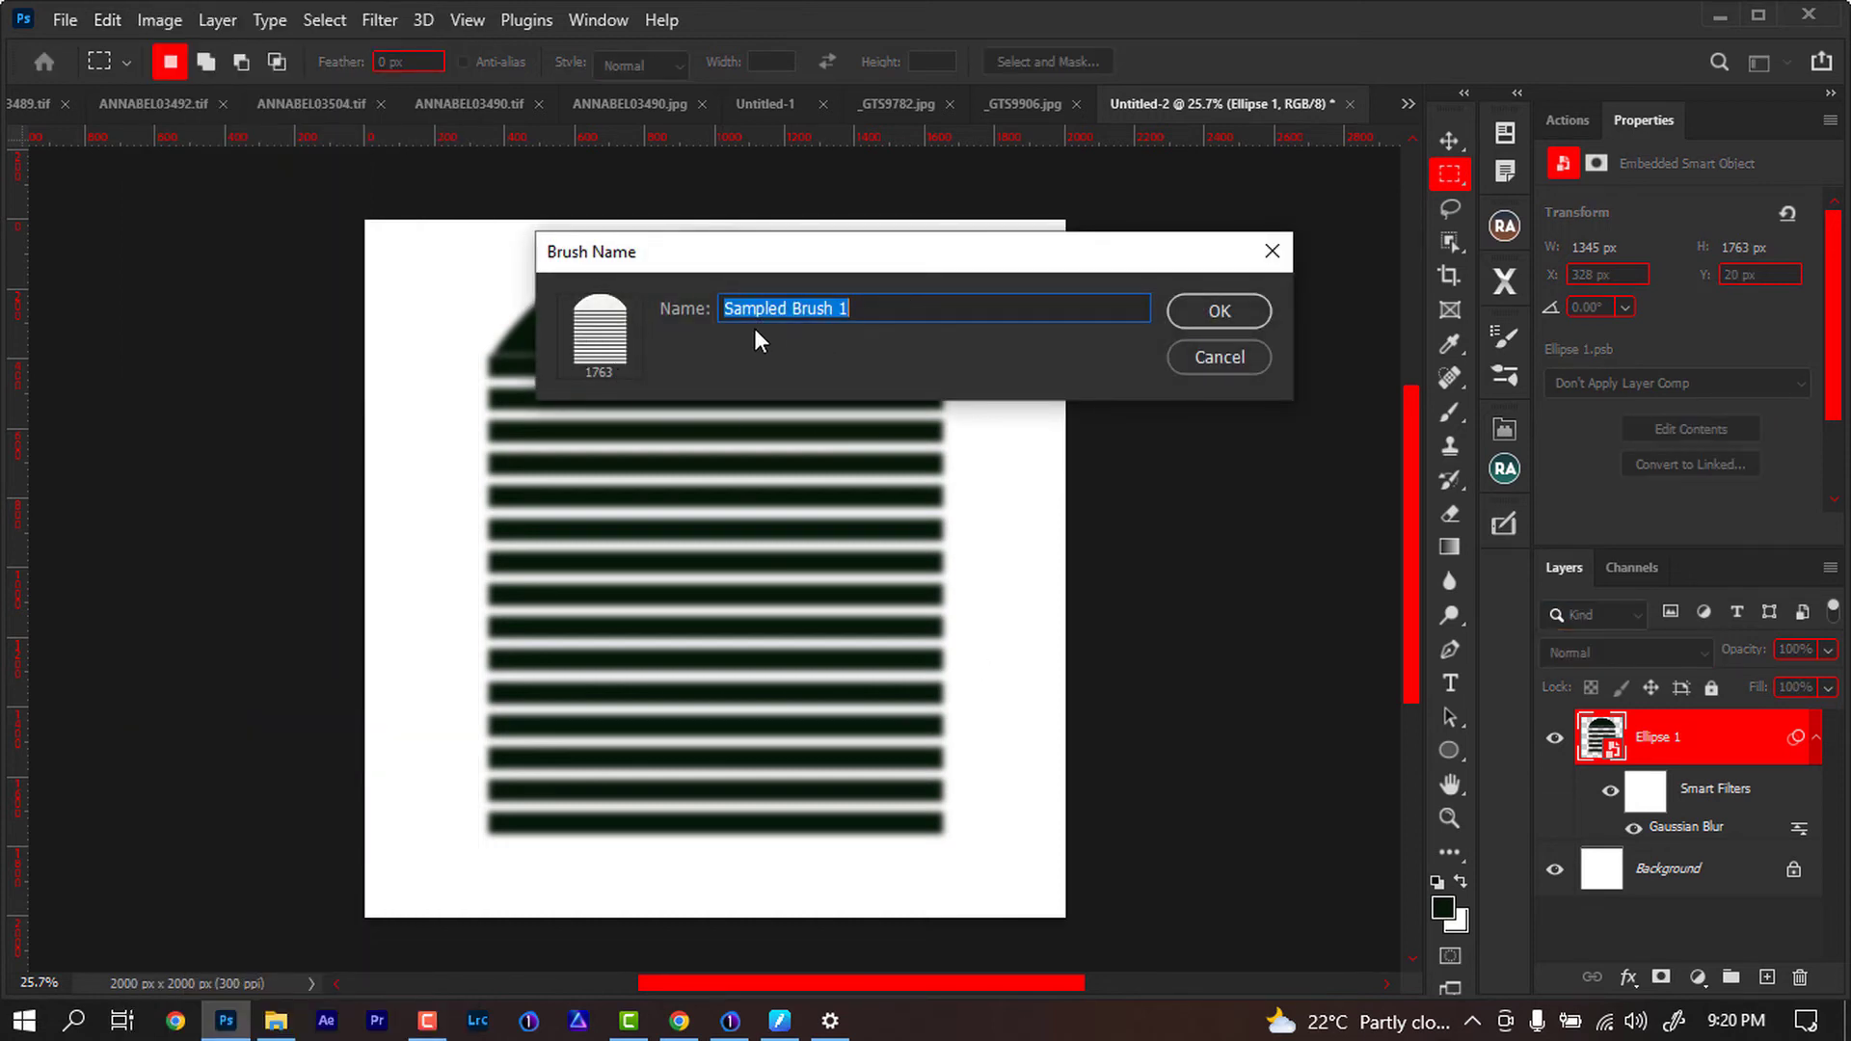
pyautogui.write('my brush 2')
pyautogui.press('Return')
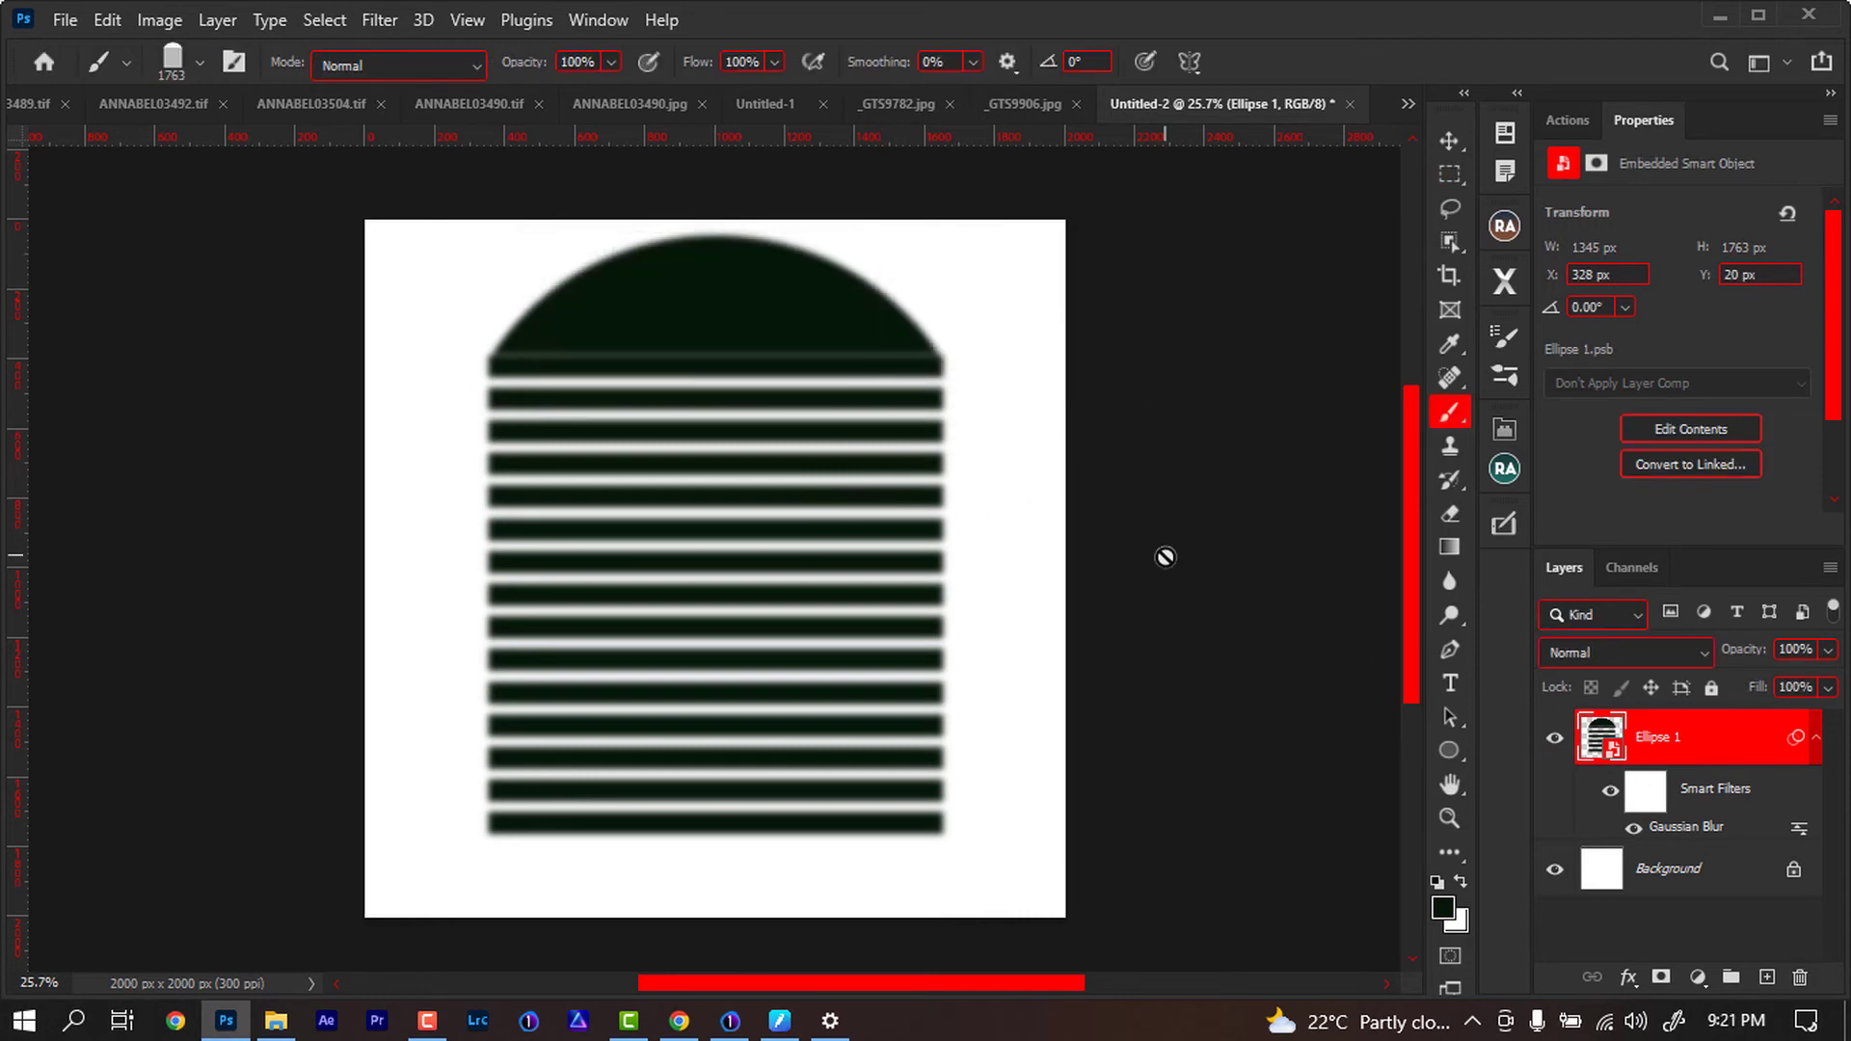
# Switch to the _GTS9906.jpg portrait and fit the size of the arched blind brush to the woman
pyautogui.moveTo(1027, 100); pyautogui.dragTo(1402, 759)
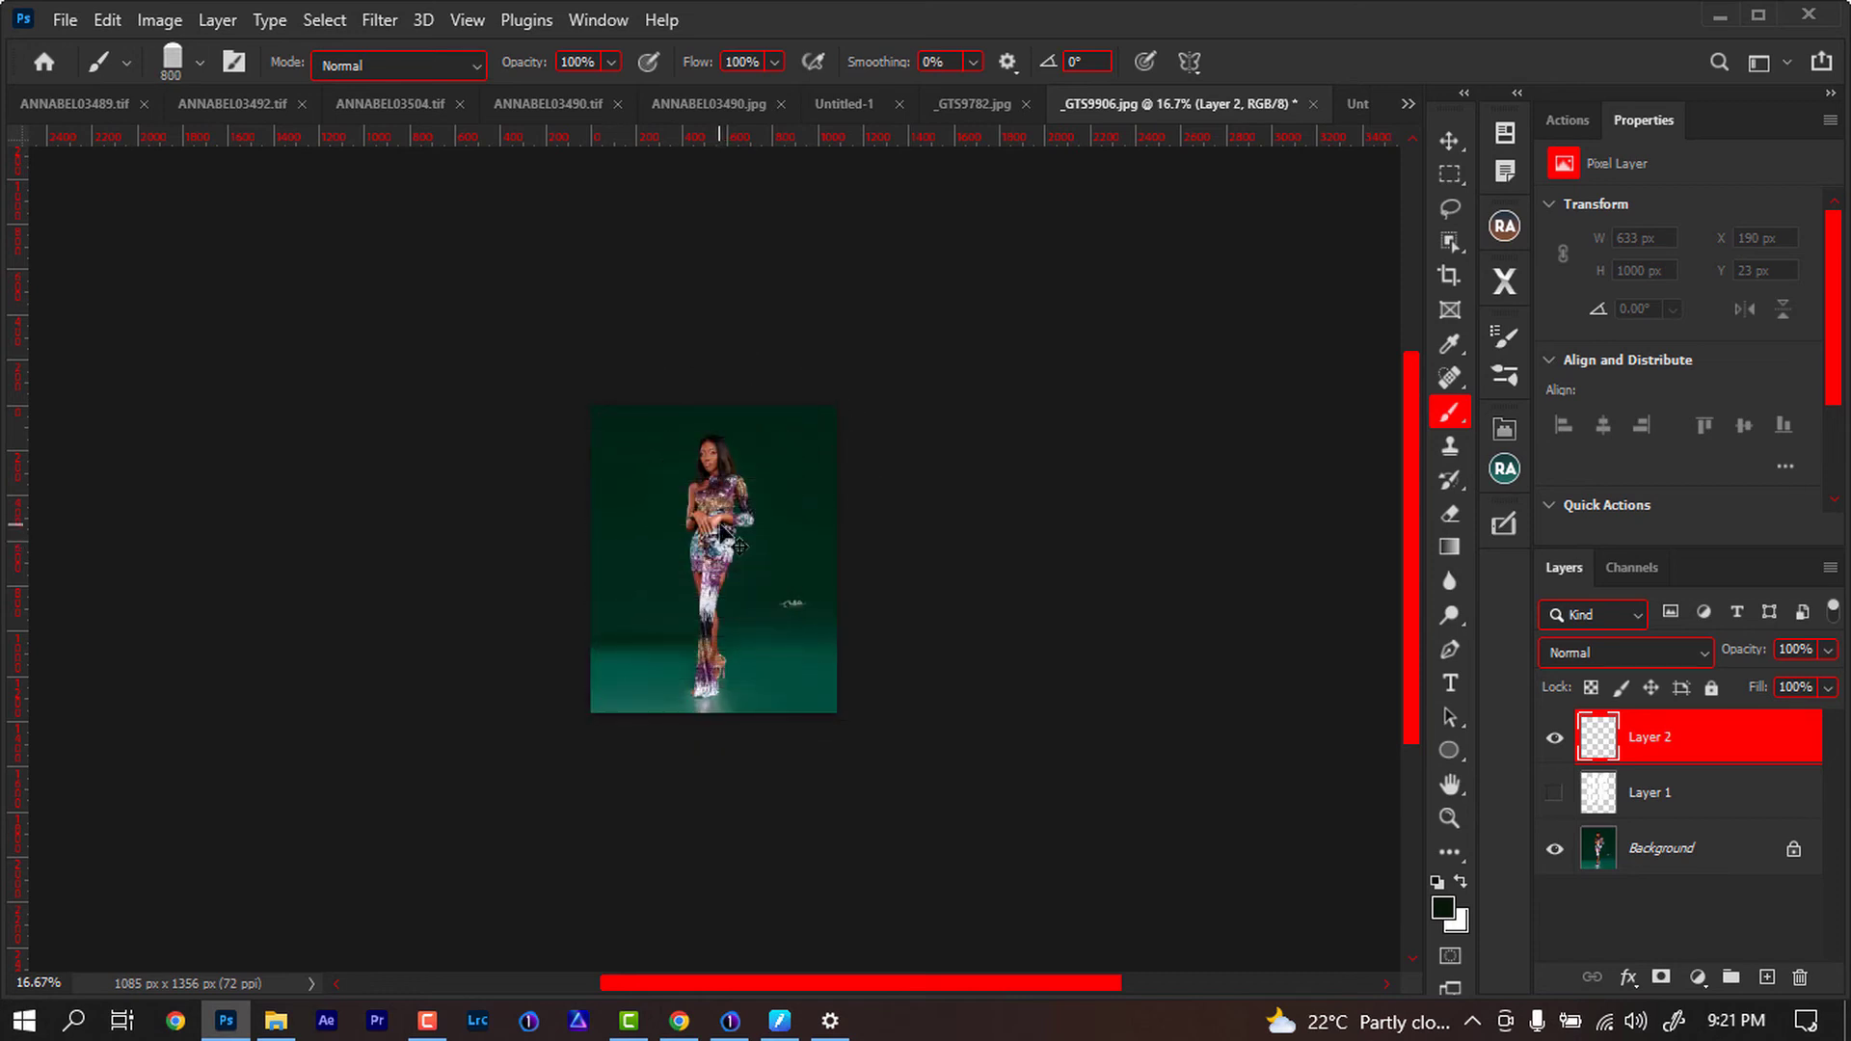
pyautogui.hotkey('ctrl', '+')
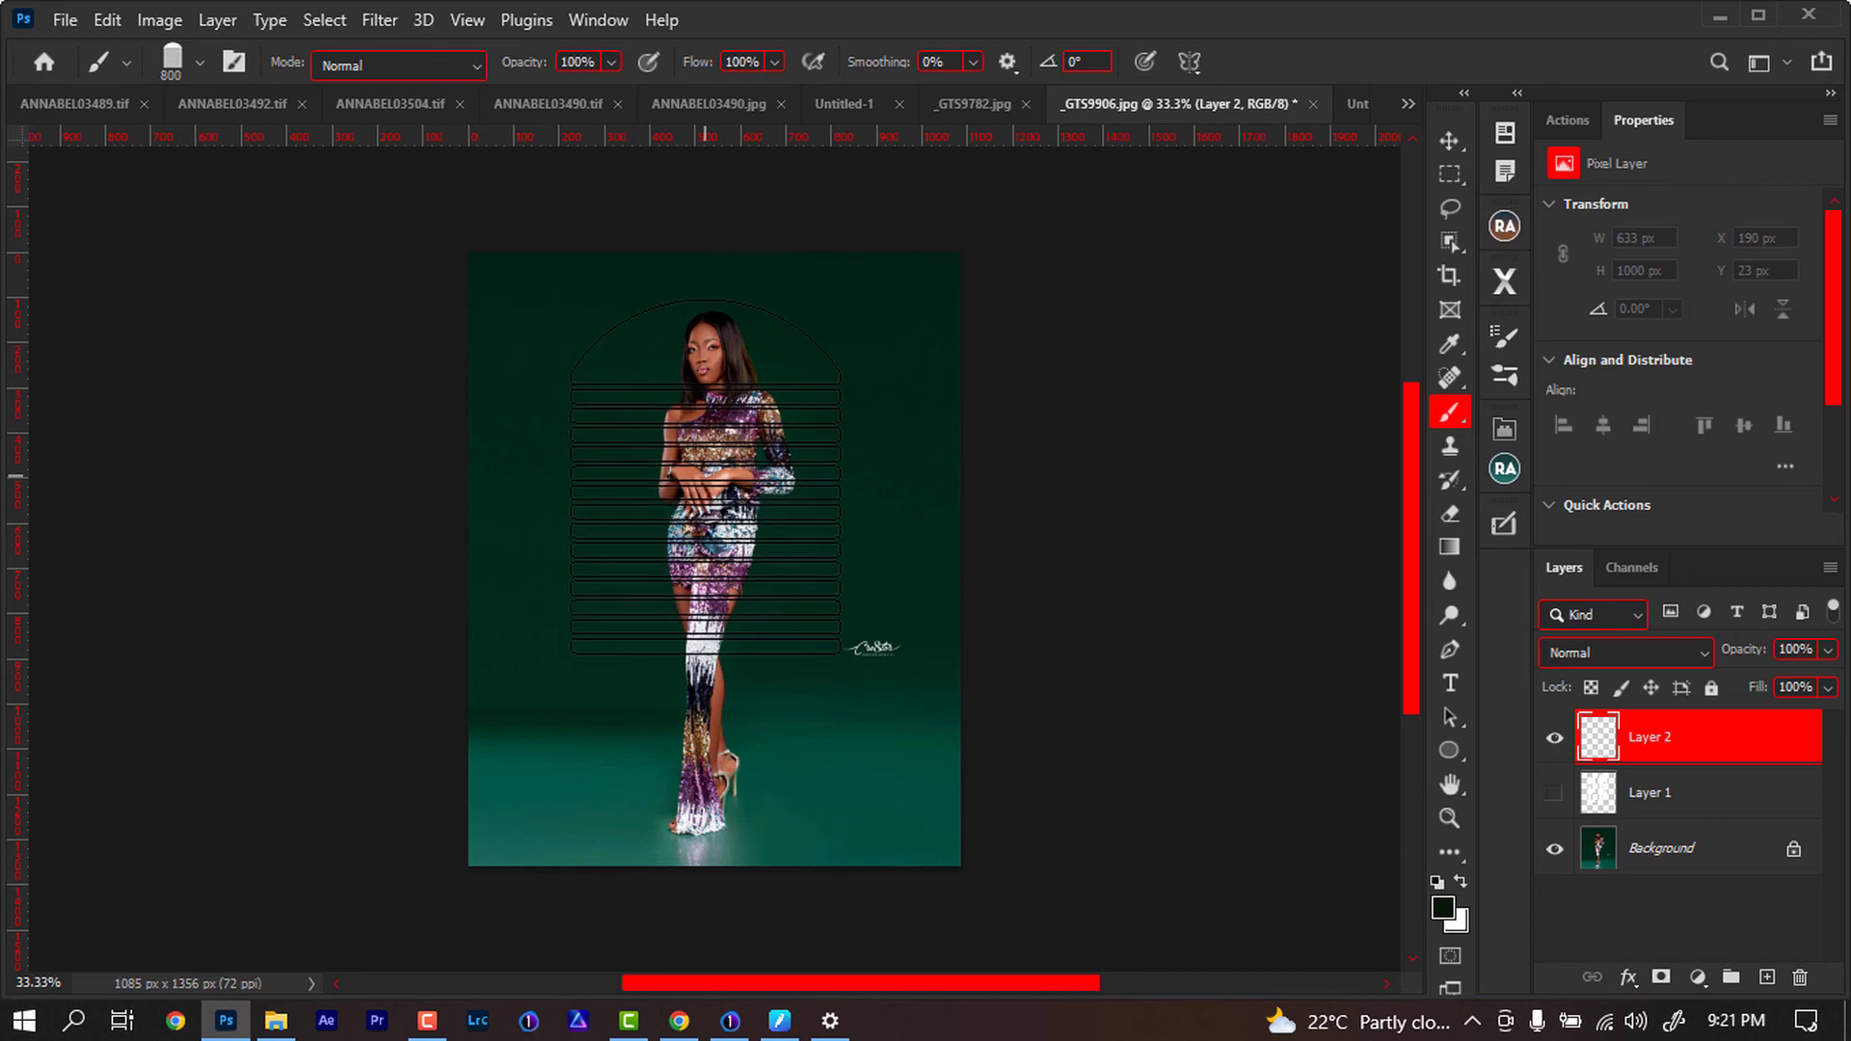
pyautogui.press('[')
pyautogui.press('[')
pyautogui.press('[')
pyautogui.press(']')
pyautogui.press(']')
pyautogui.press(']')
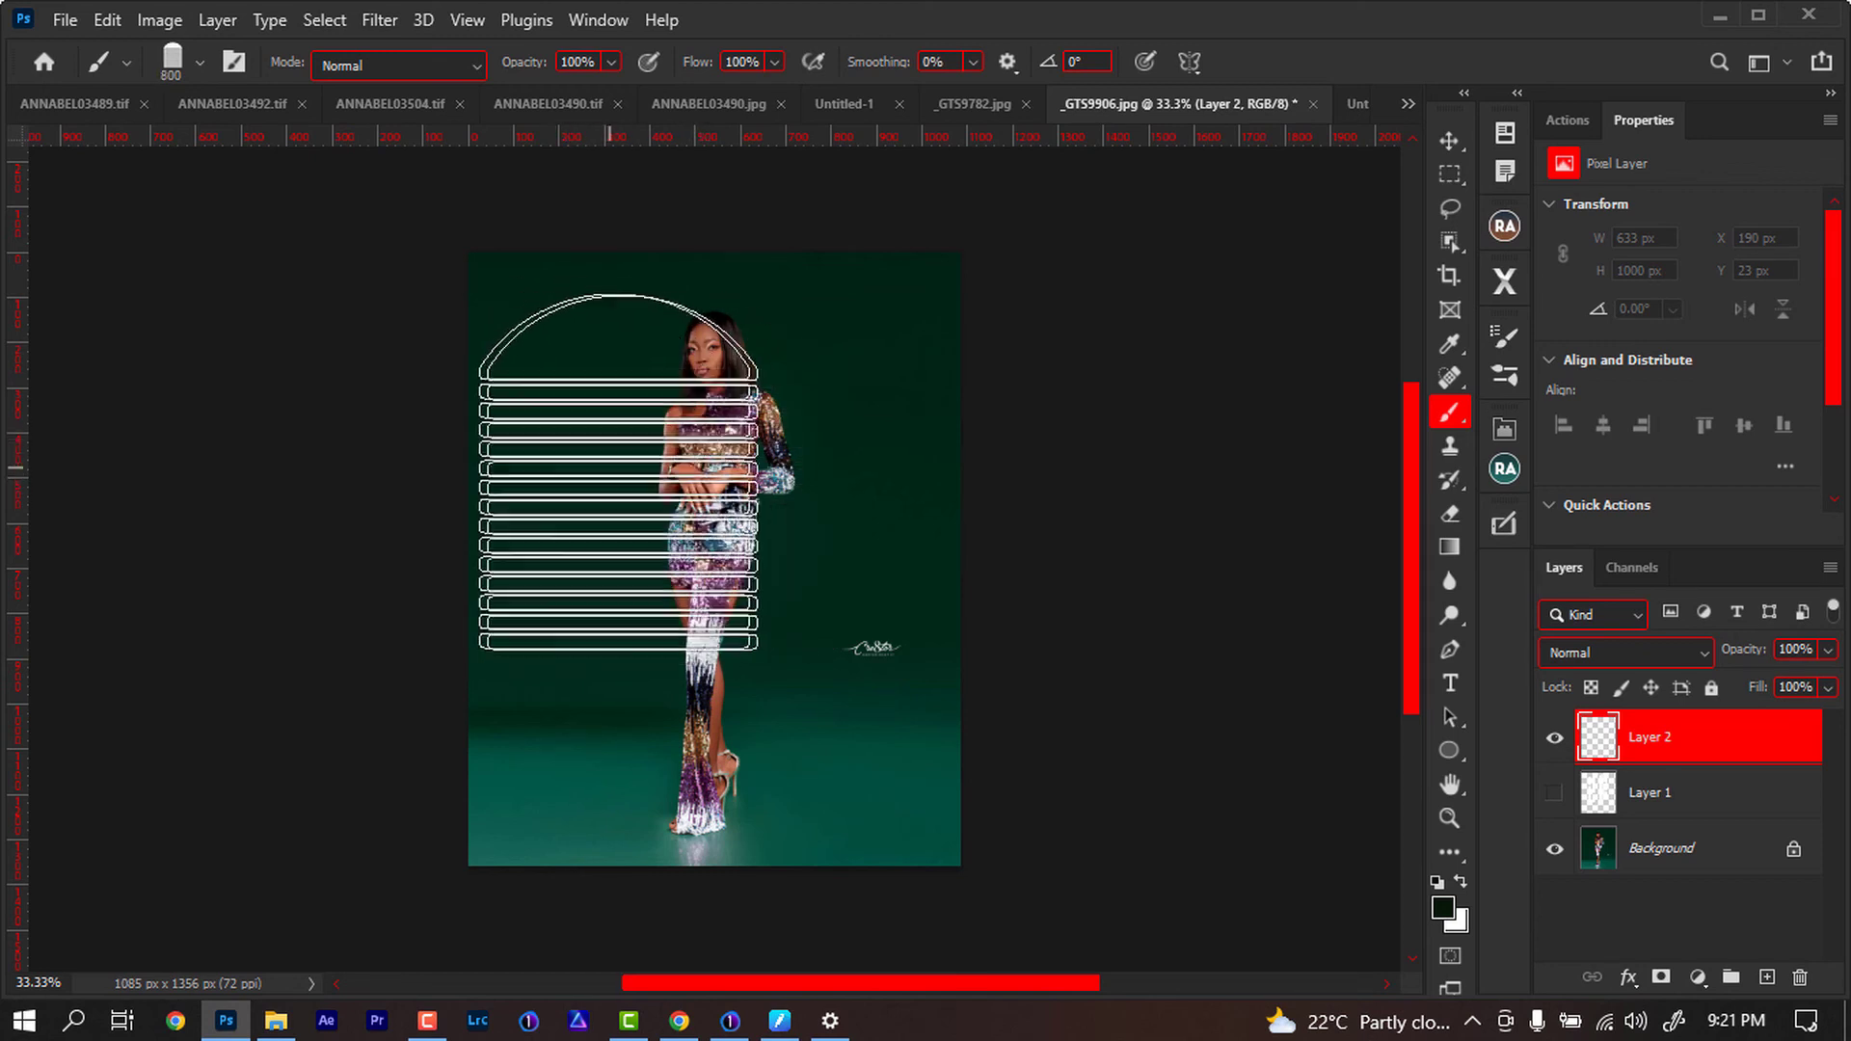
# Enlarge the brush to 900 px, stamp the blind on Layer 2 in white instead of the dark colour, and set the layer to Soft Light
pyautogui.click(618, 473)
pyautogui.press(']')
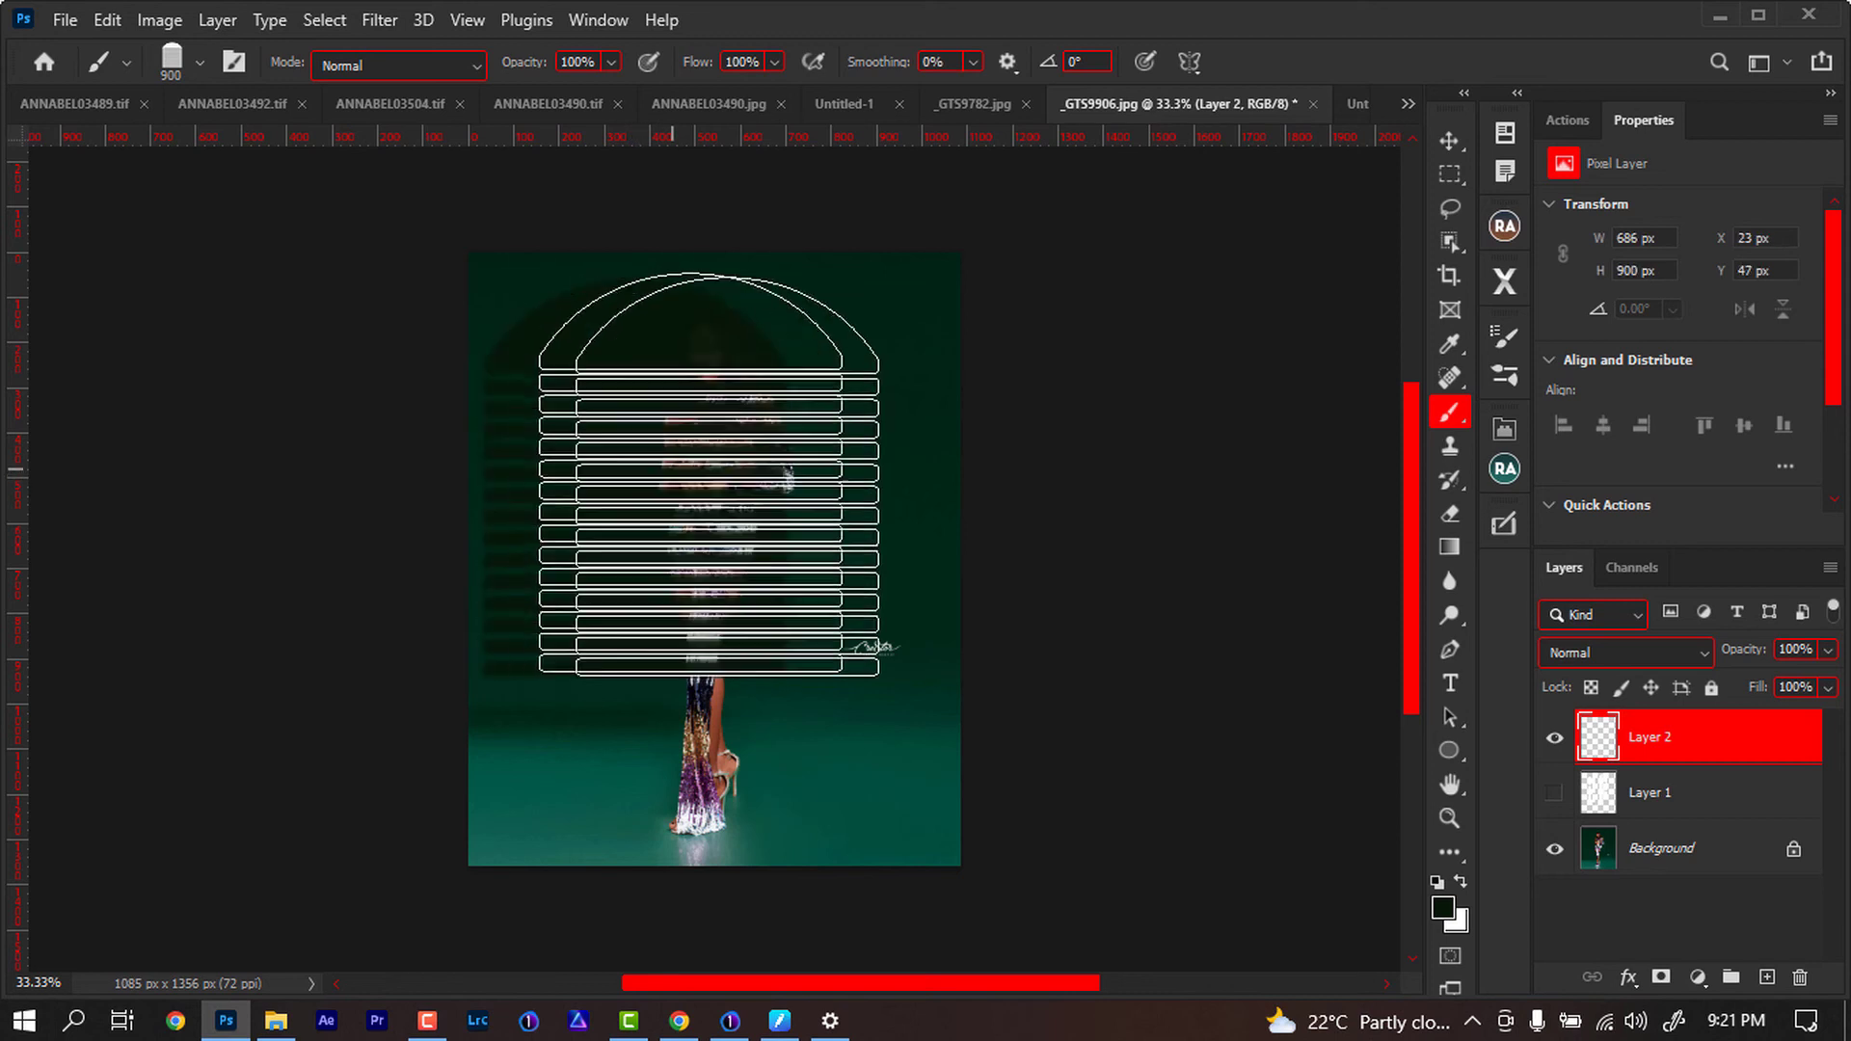
pyautogui.hotkey('ctrl', 'z')
pyautogui.click(1458, 882)
pyautogui.click(663, 478)
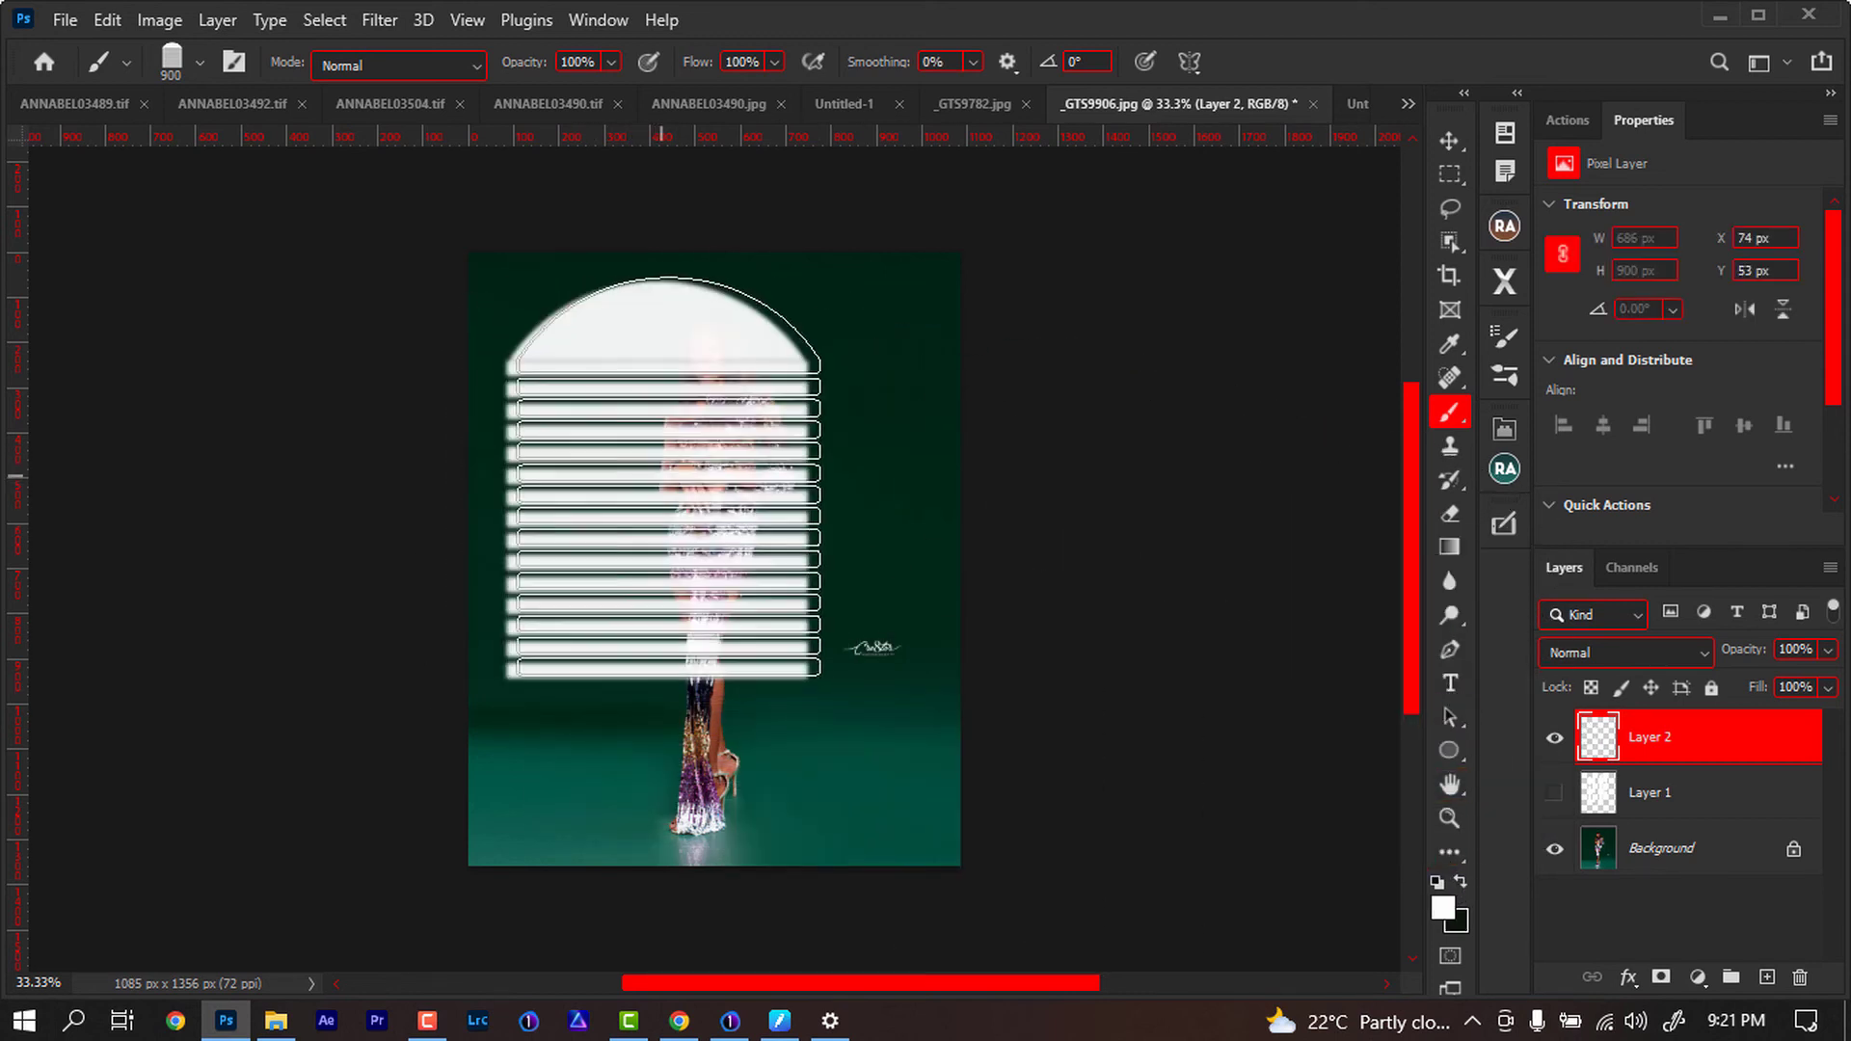
pyautogui.click(1581, 655)
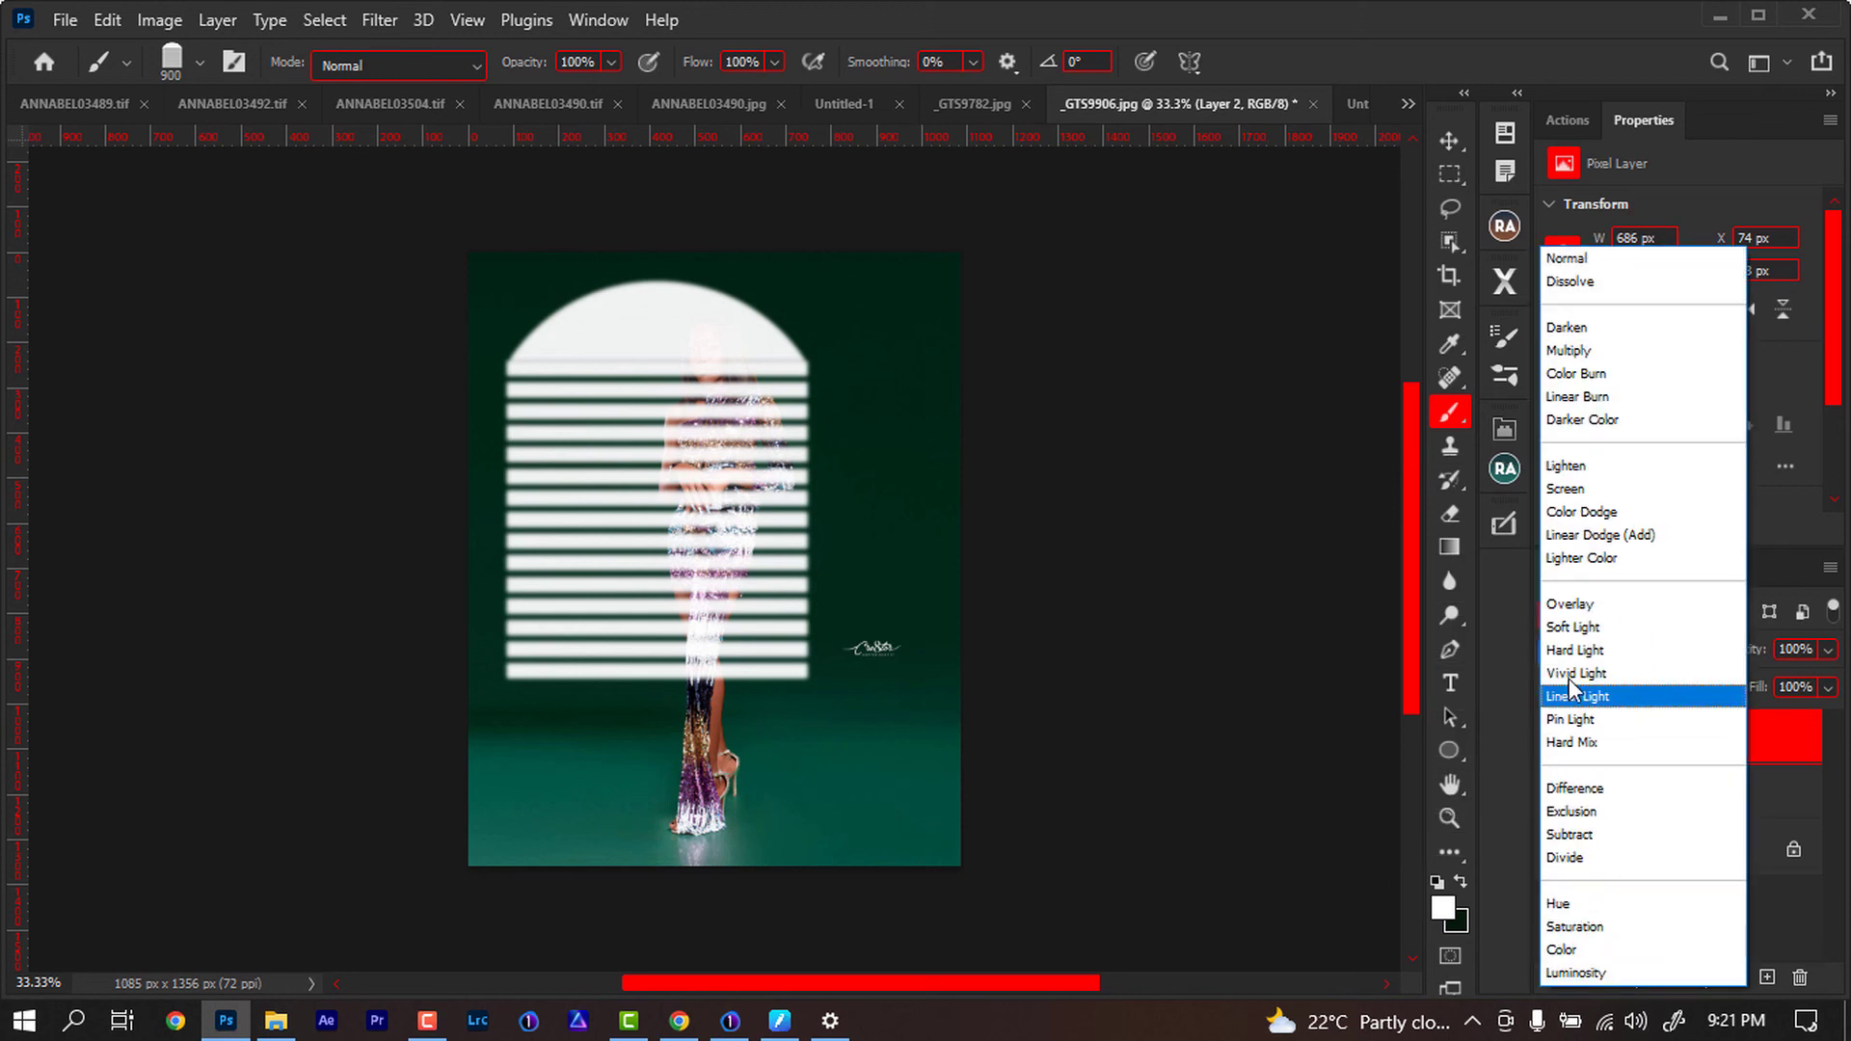
pyautogui.click(1587, 635)
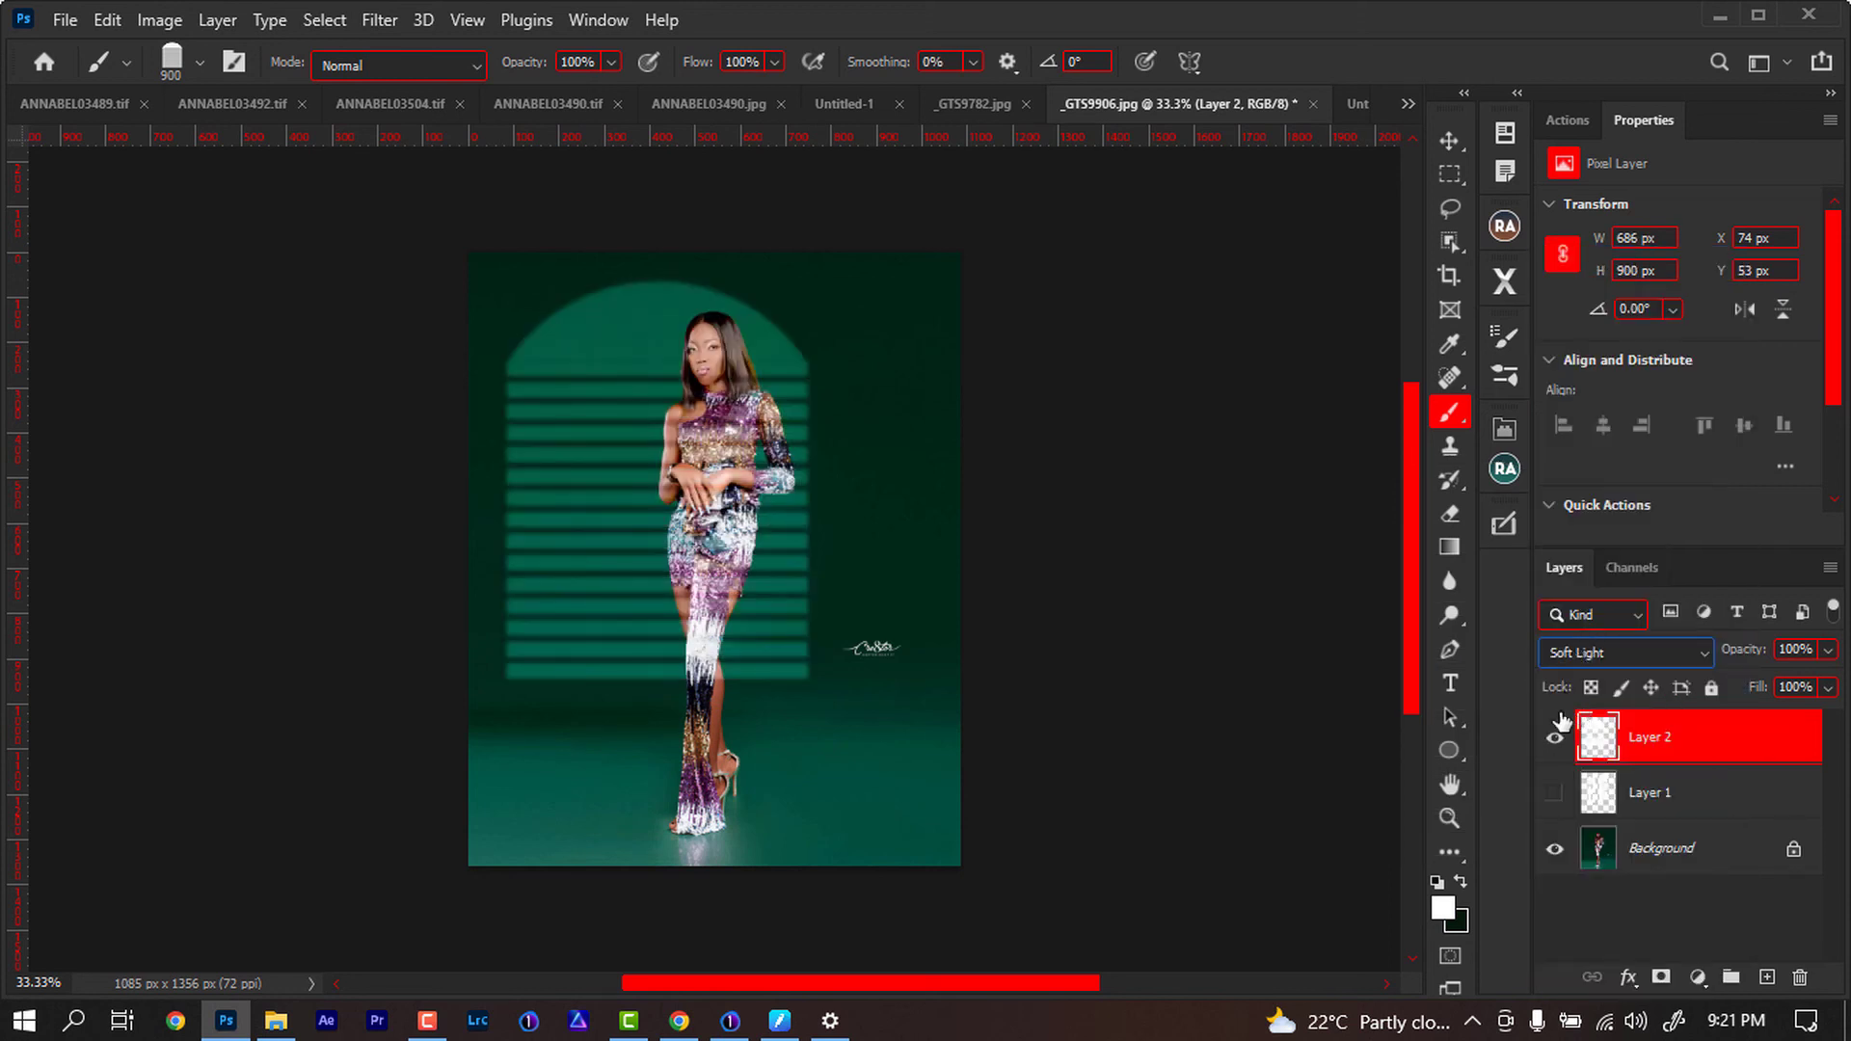
# Duplicate the Background layer, select its subject, and add a layer mask that shows only the woman
pyautogui.moveTo(1600, 848)
pyautogui.mouseDown()
pyautogui.moveTo(1697, 974)
pyautogui.moveTo(1766, 976)
pyautogui.mouseUp()
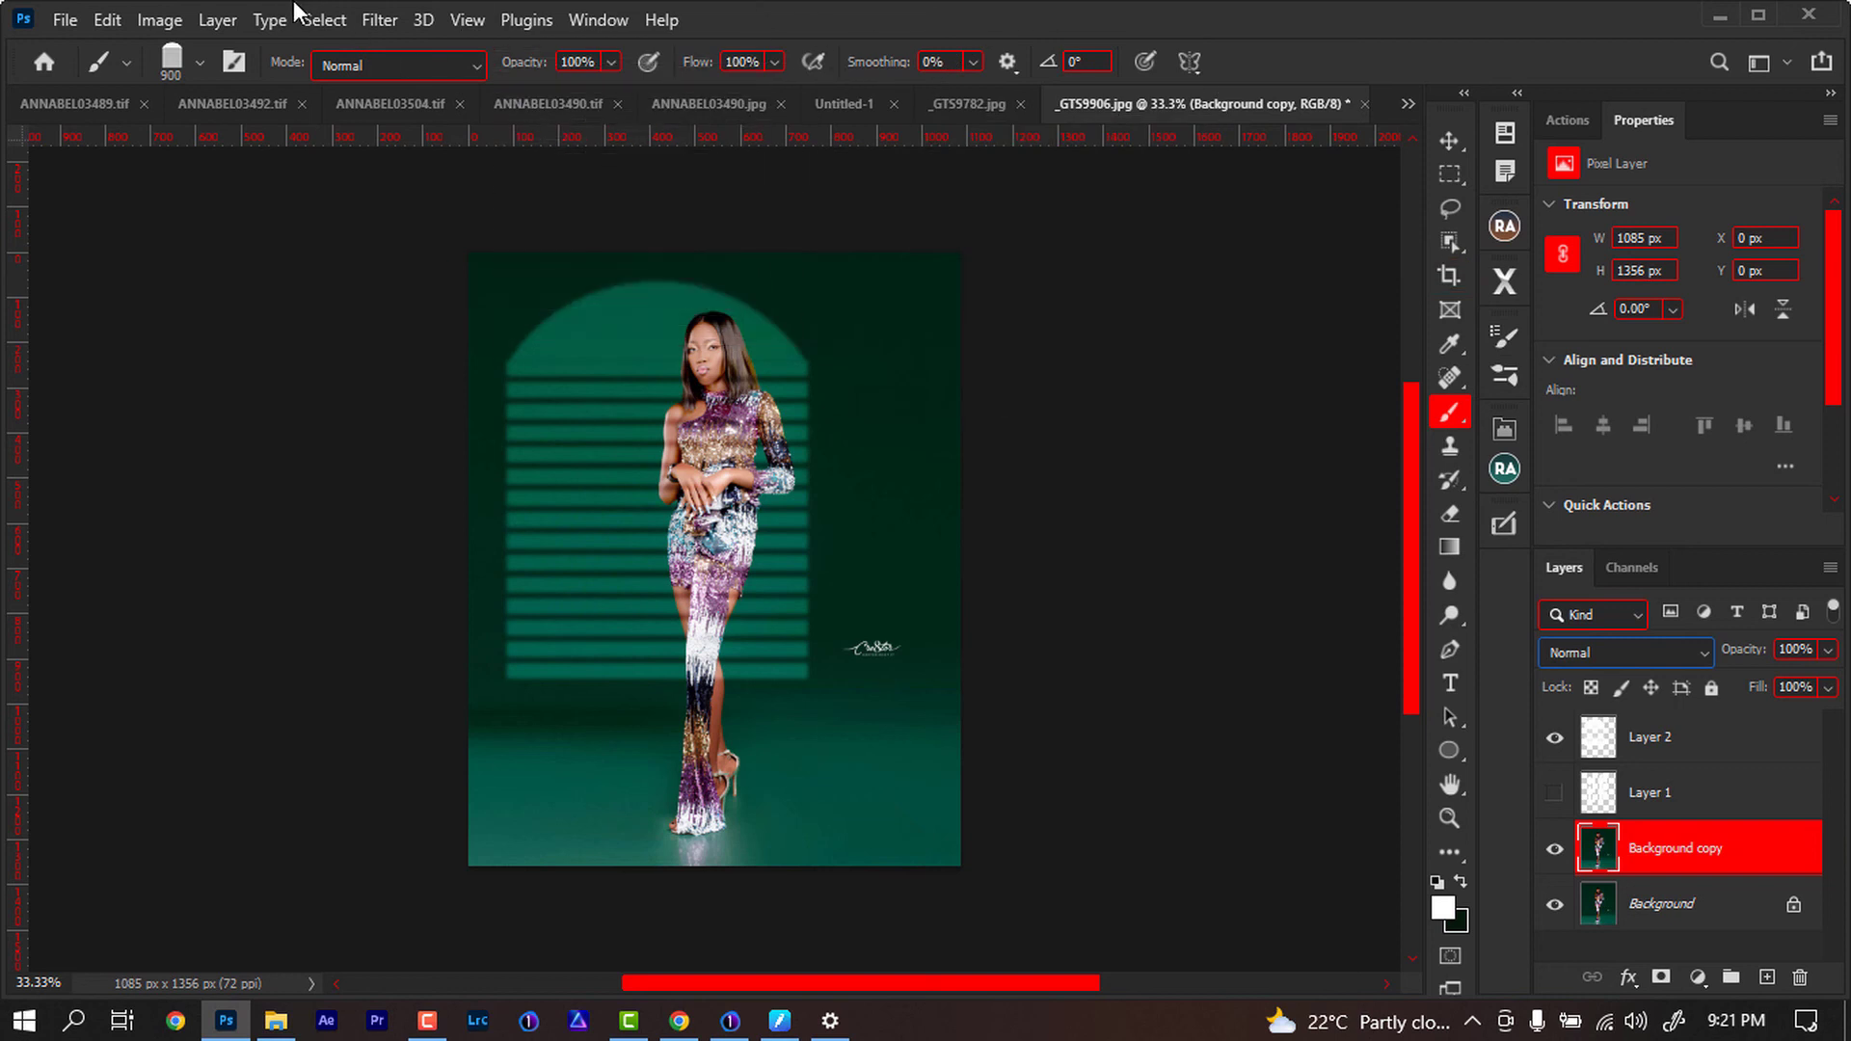
pyautogui.click(322, 19)
pyautogui.click(410, 334)
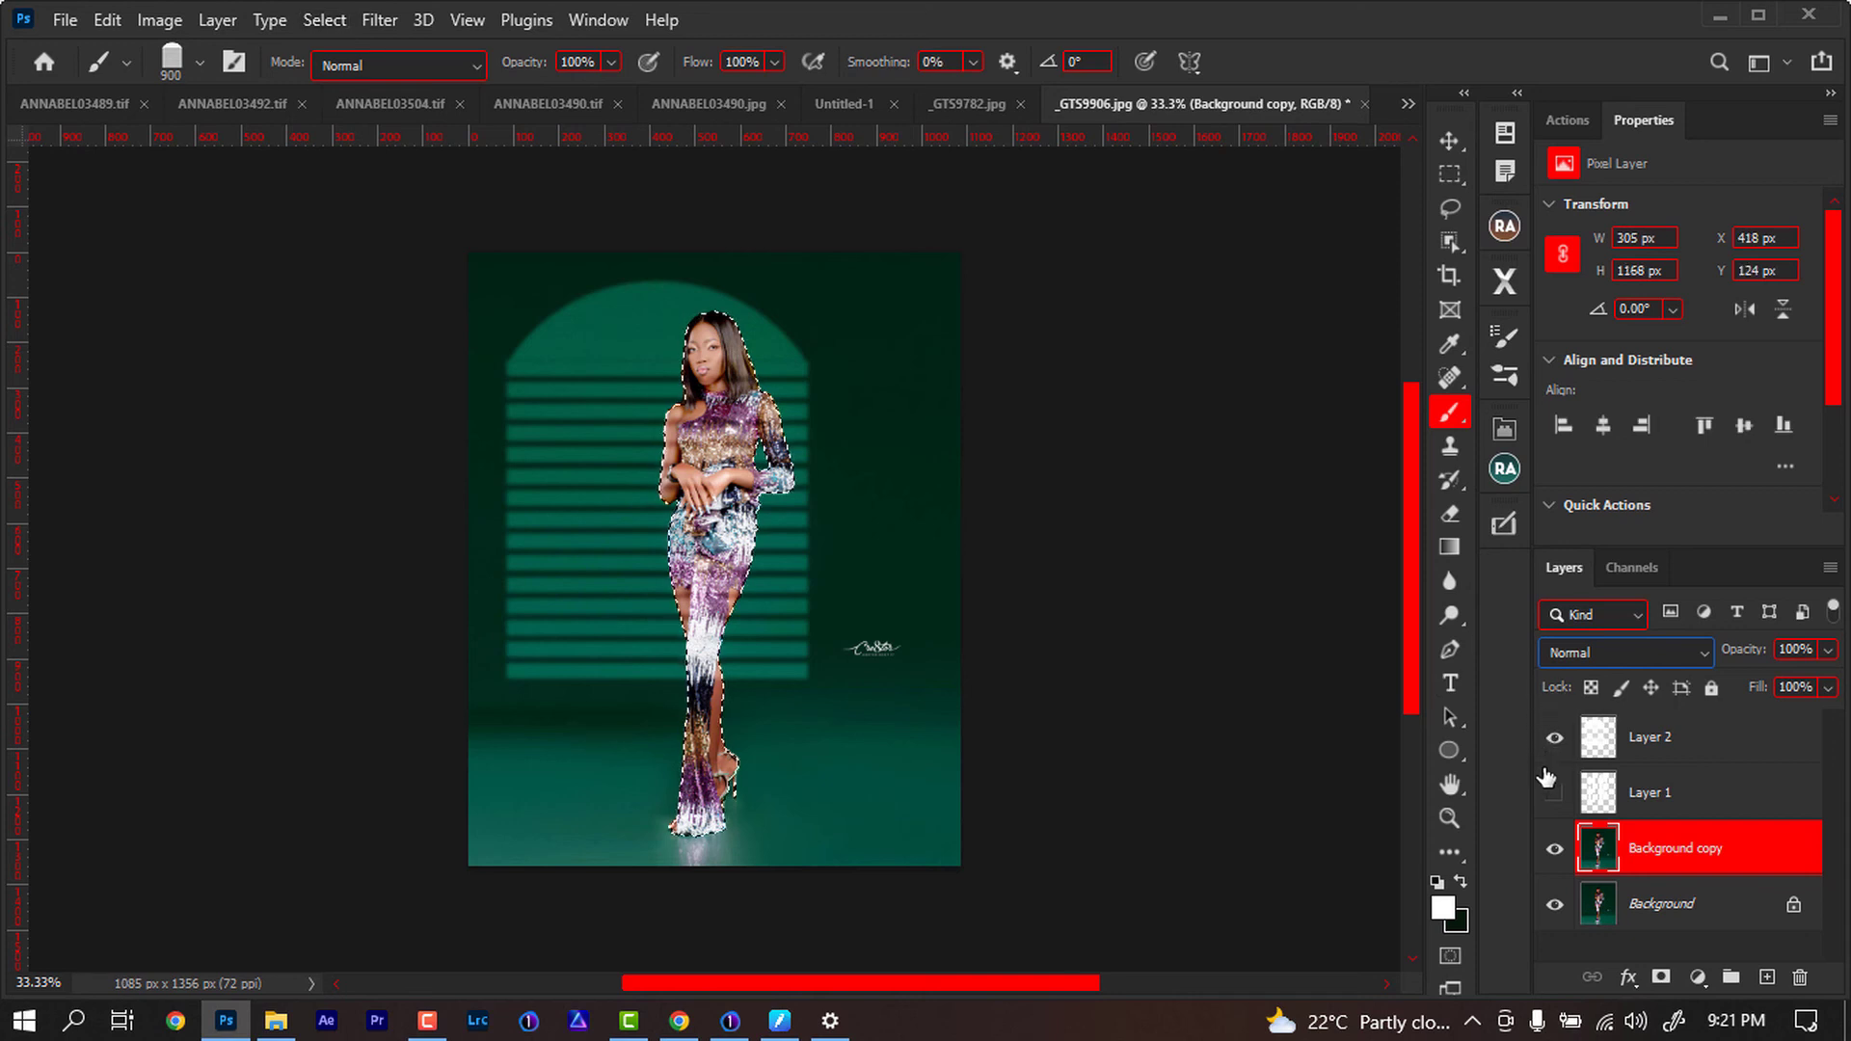
pyautogui.click(1660, 976)
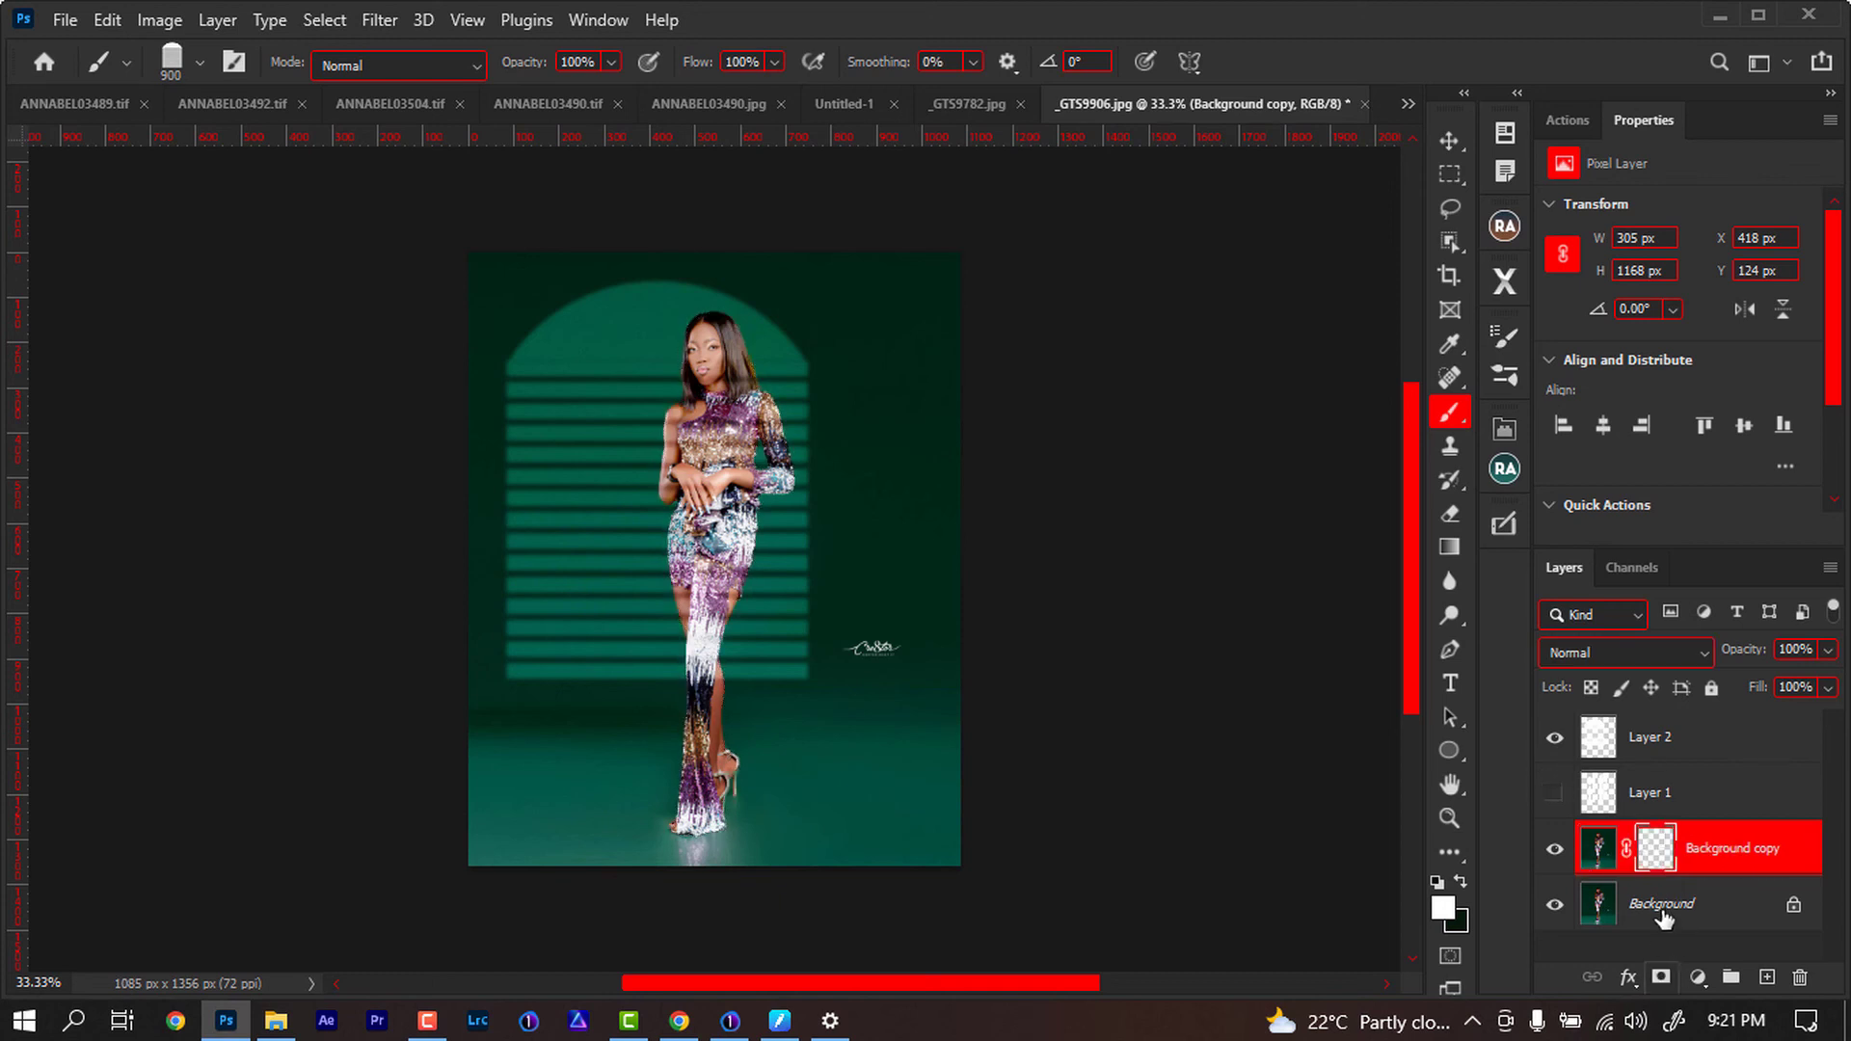
pyautogui.hotkey('ctrl', 'i')
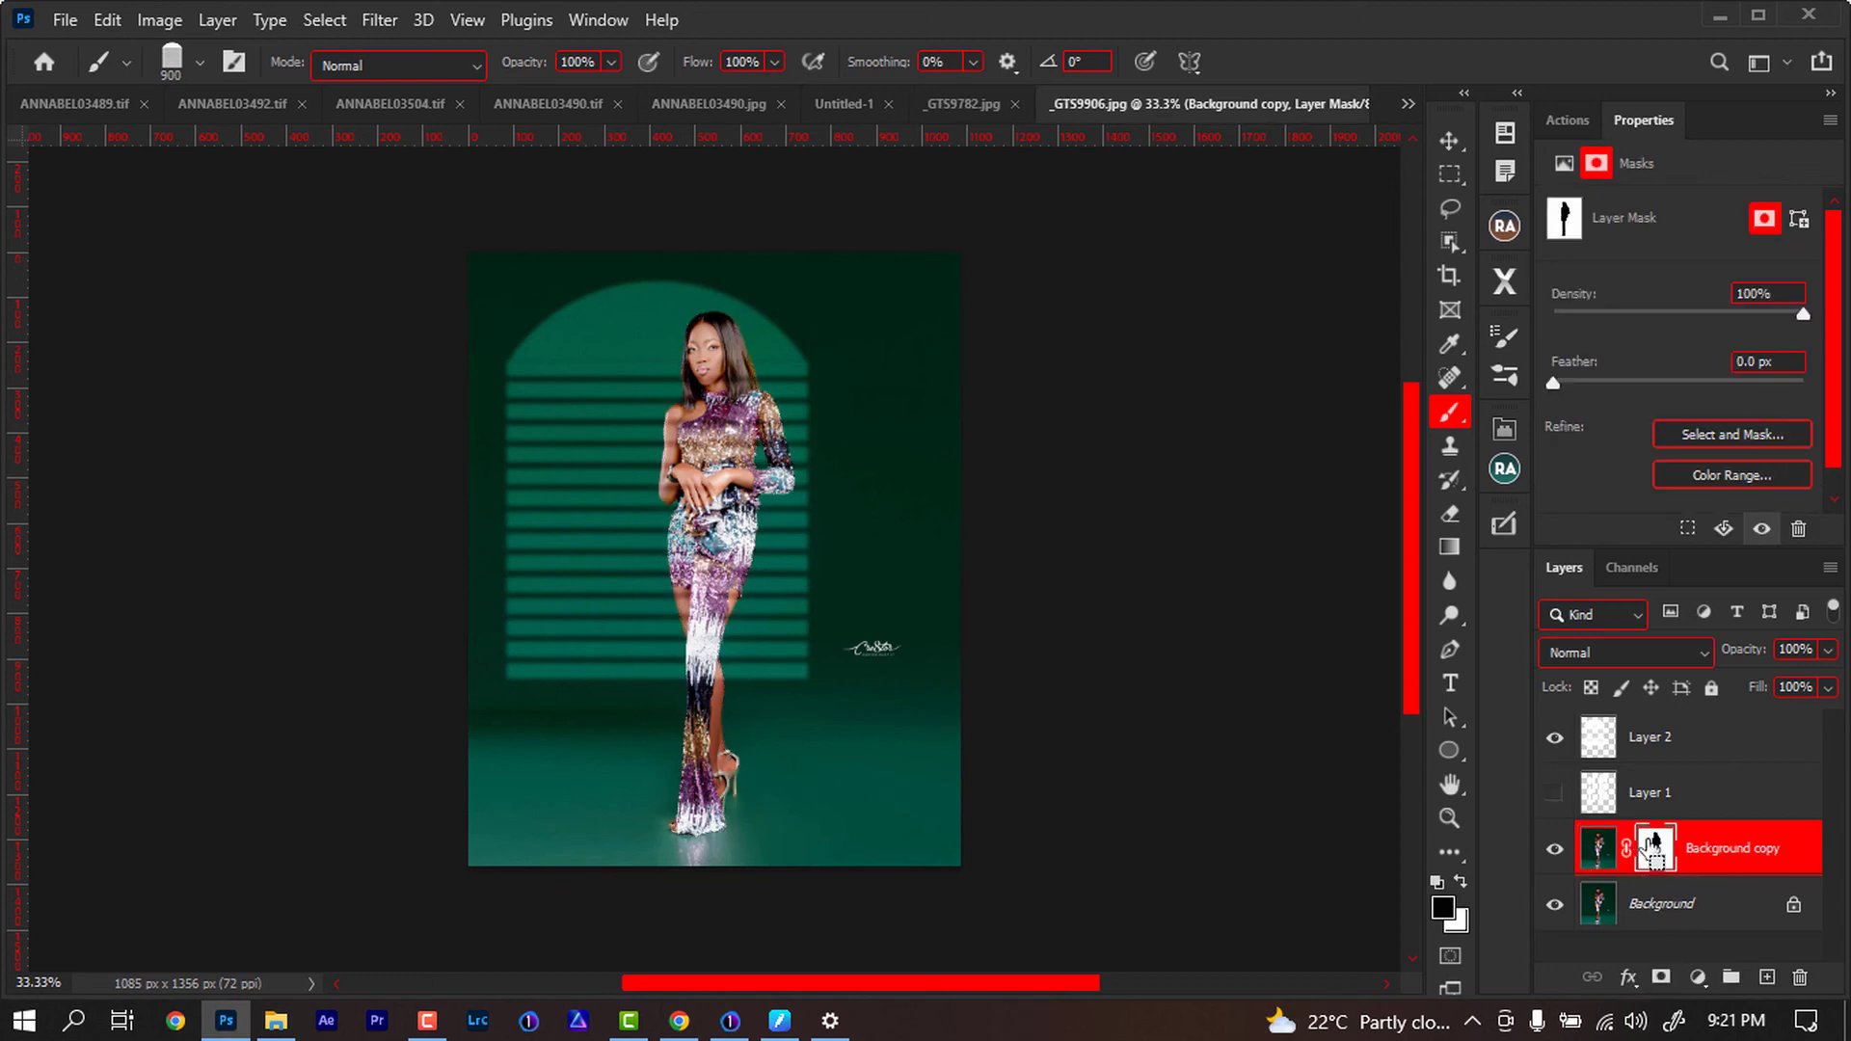
pyautogui.hotkey('ctrl', 'i')
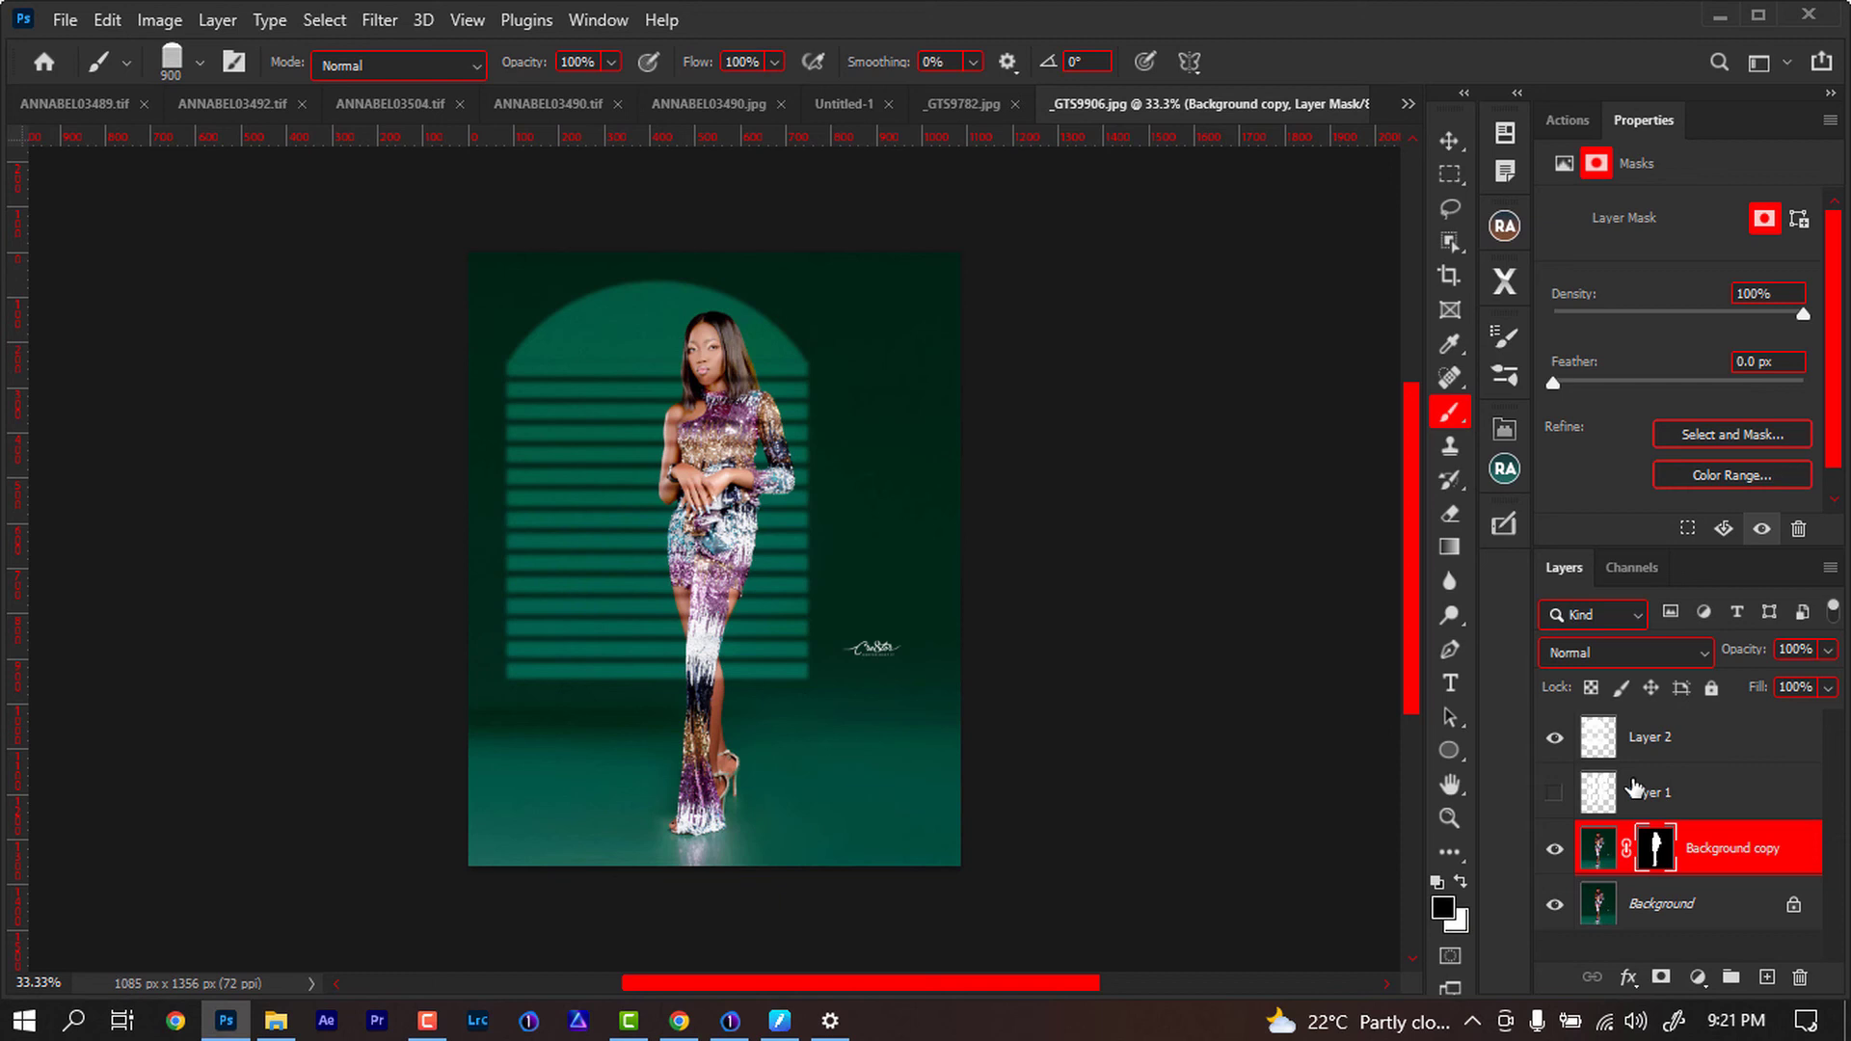
# Move the mask from the Background copy onto Layer 2 and invert it to keep the blind light off the woman
pyautogui.moveTo(1660, 852); pyautogui.dragTo(1654, 750)
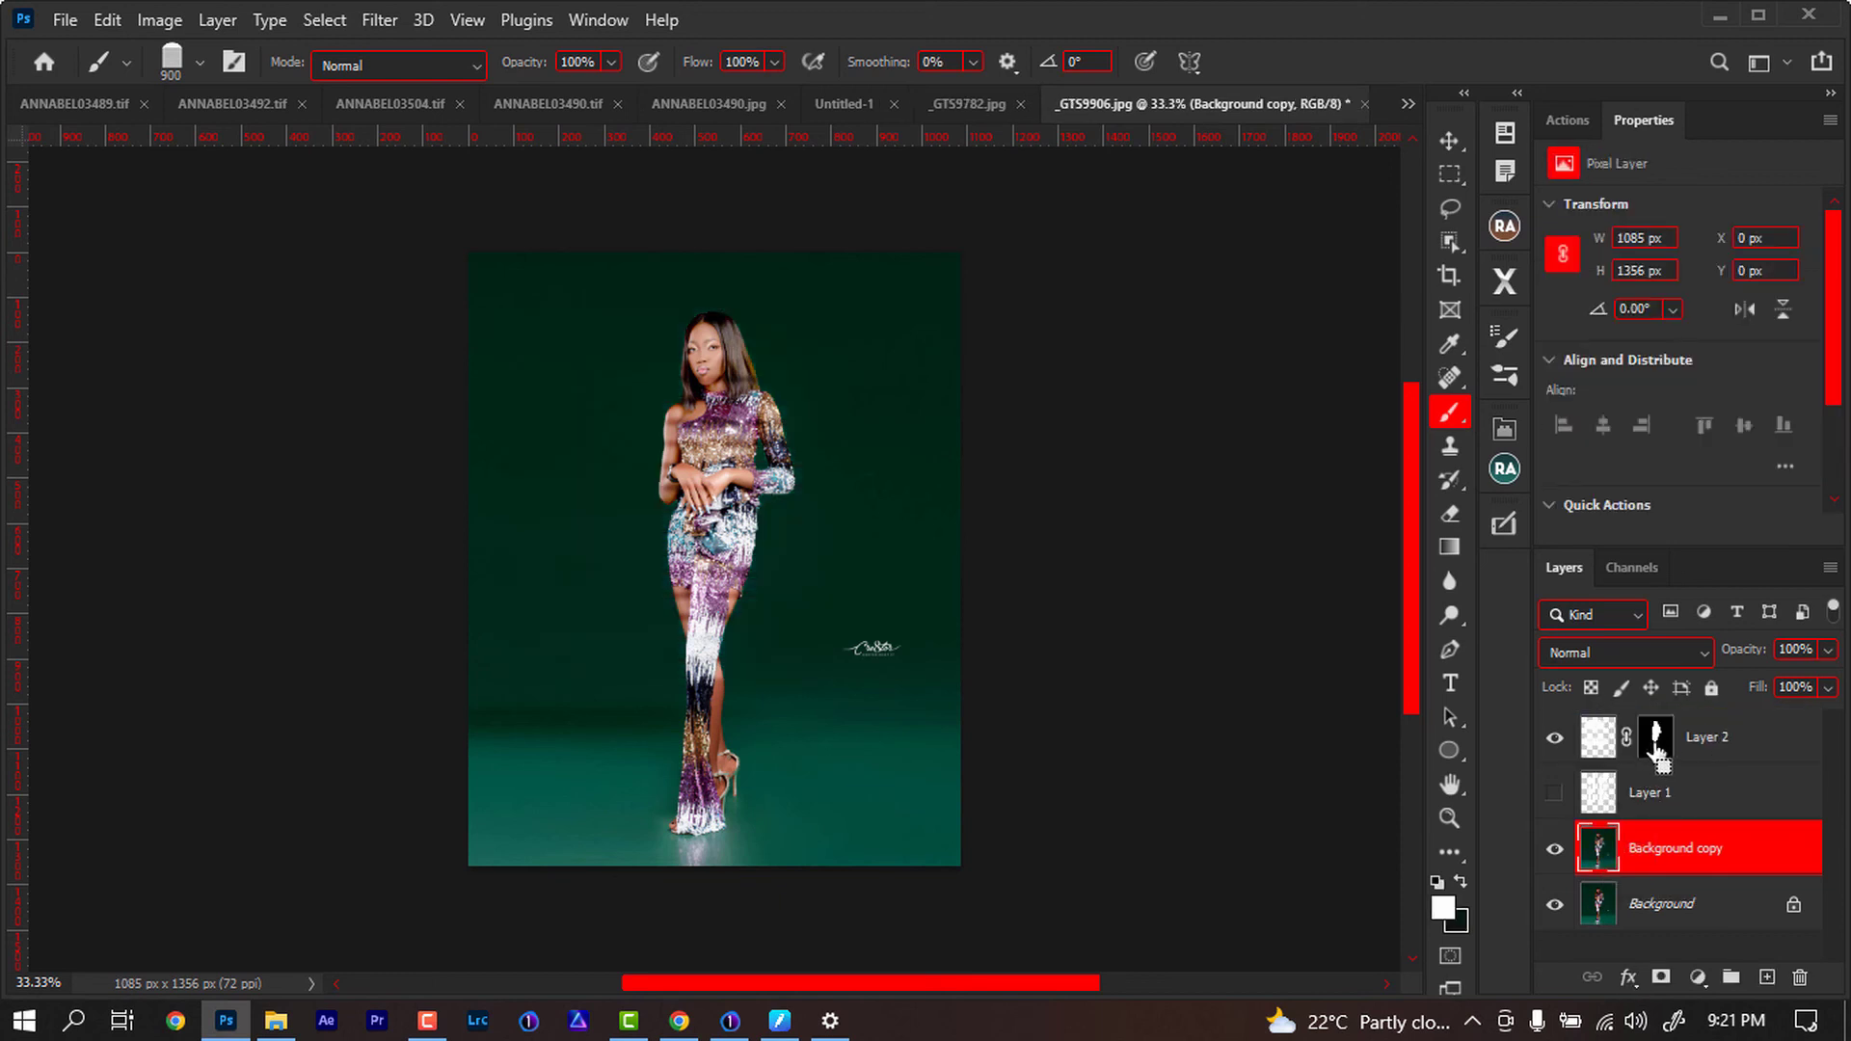
pyautogui.hotkey('ctrl', 'i')
pyautogui.hotkey('ctrl', 'z')
pyautogui.click(1655, 748)
pyautogui.hotkey('ctrl', 'i')
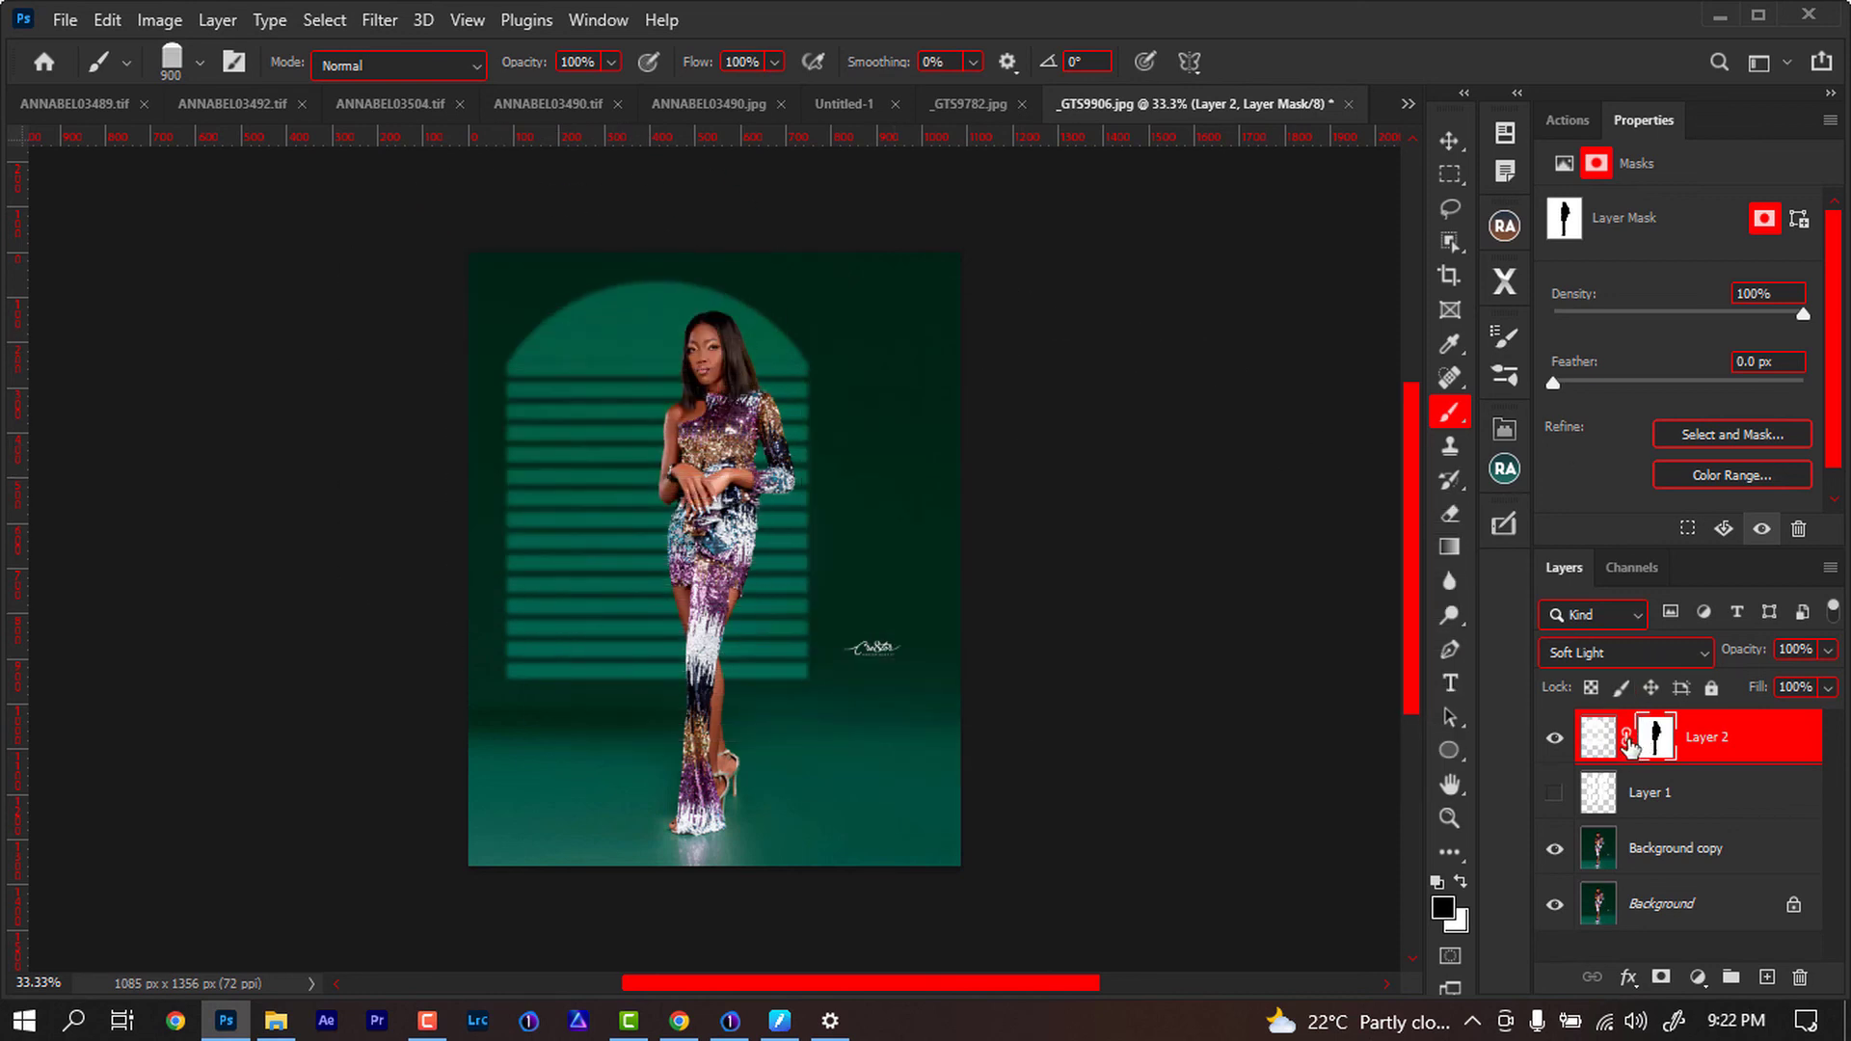
# Unlink Layer 2's mask, then shift only the blind right to centre it behind the woman and skew it vertically by about -6.6°
pyautogui.click(1628, 744)
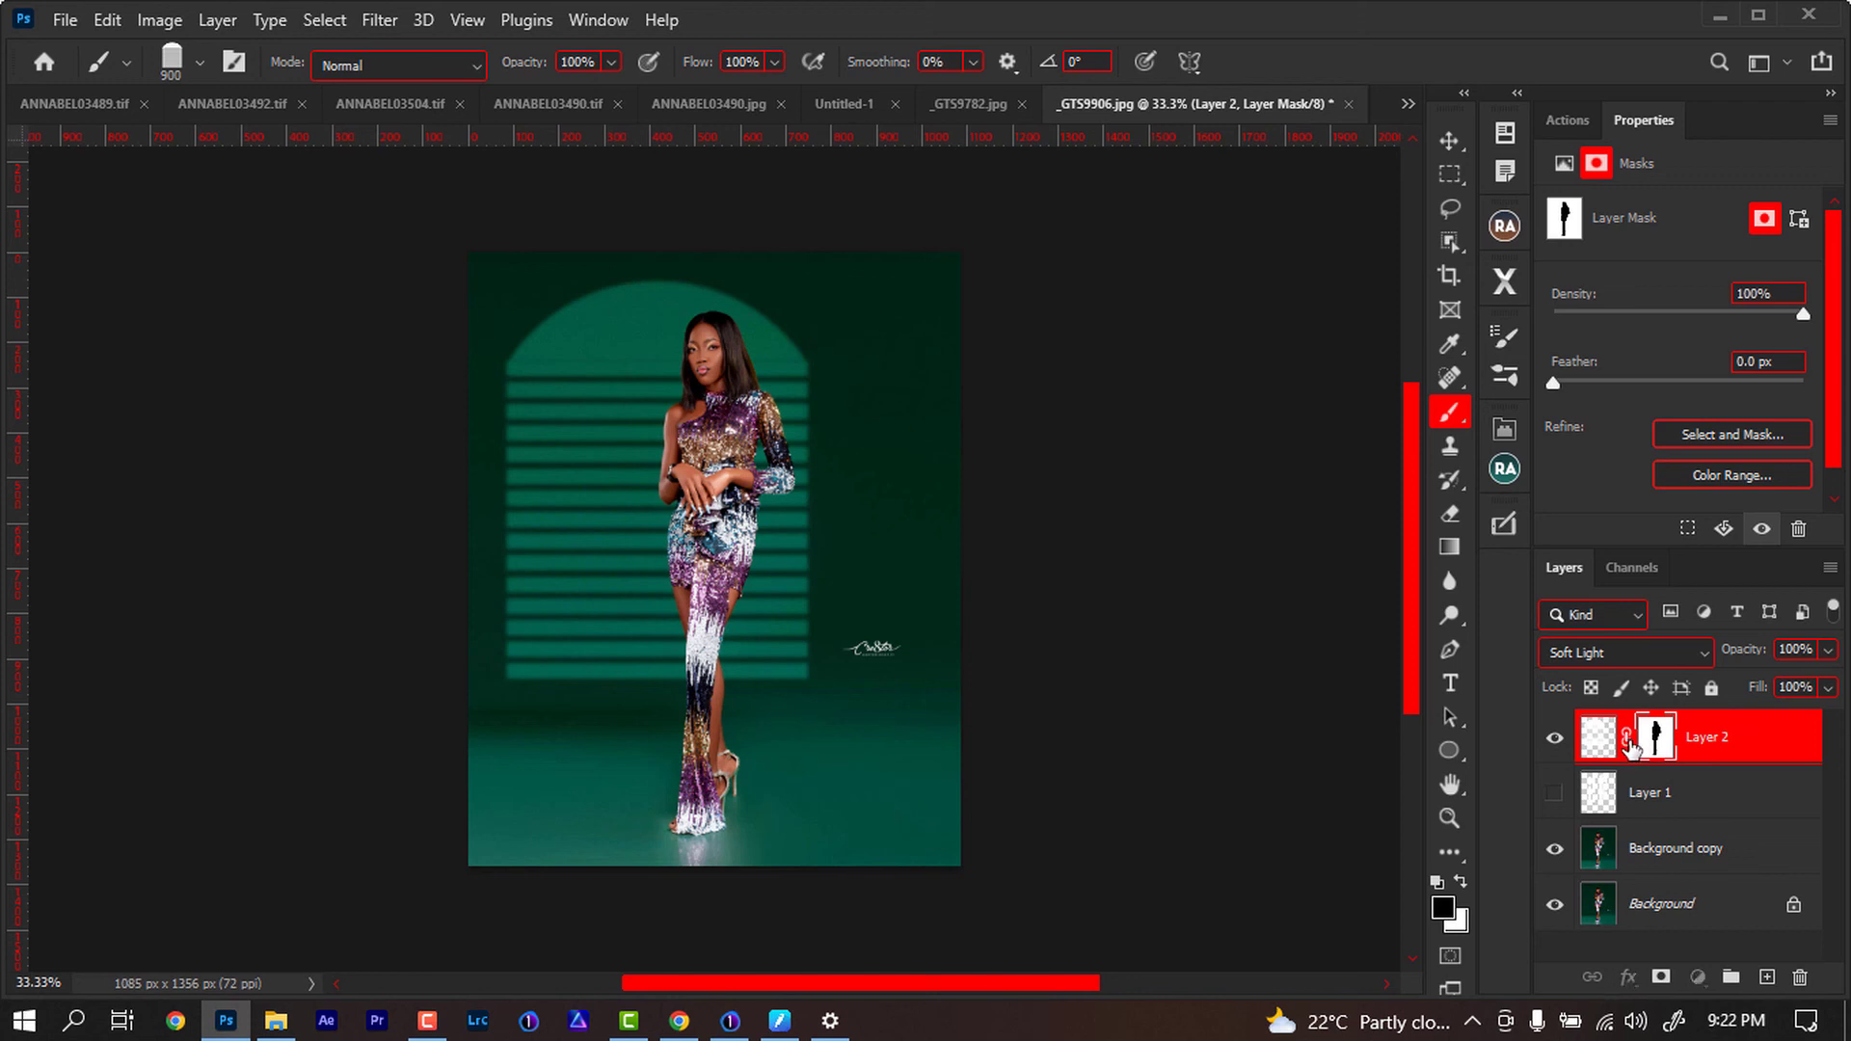
pyautogui.click(1597, 738)
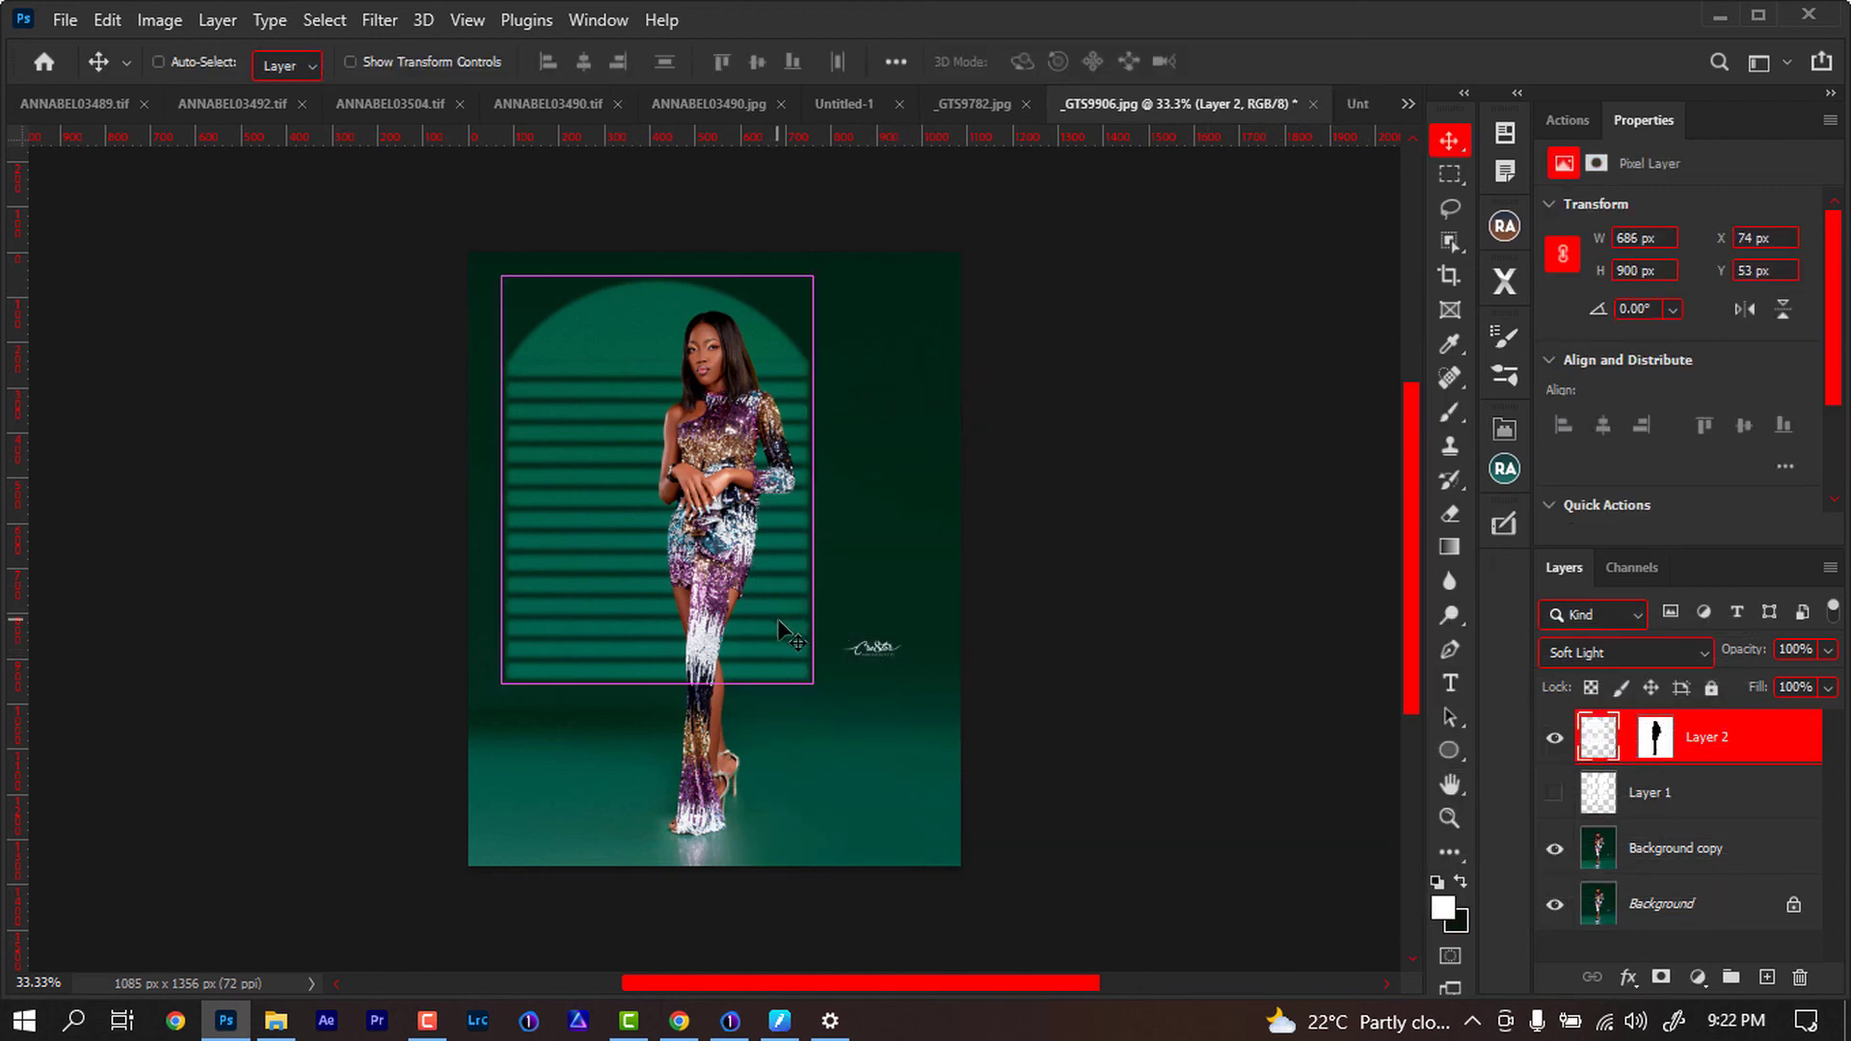
pyautogui.hotkey('ctrl', 't')
pyautogui.moveTo(581, 519); pyautogui.dragTo(634, 520)
pyautogui.moveTo(869, 485); pyautogui.dragTo(820, 470)
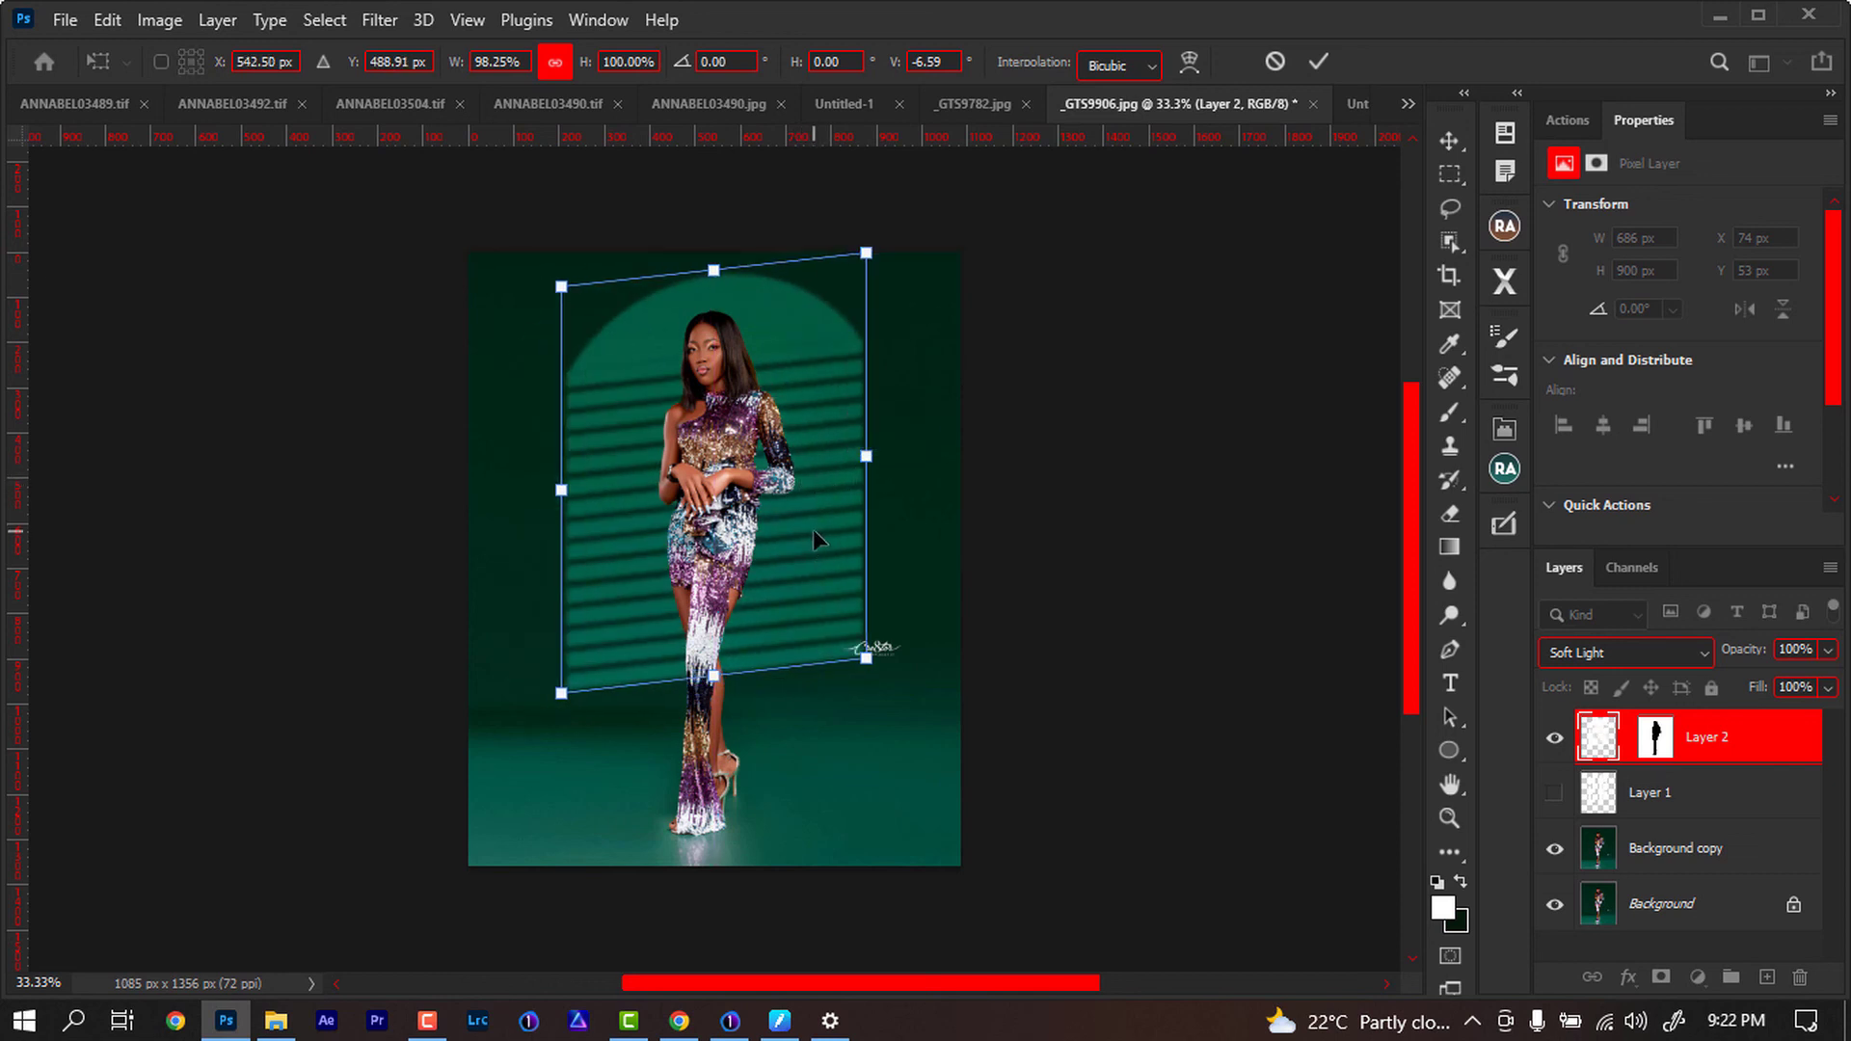
pyautogui.press('Return')
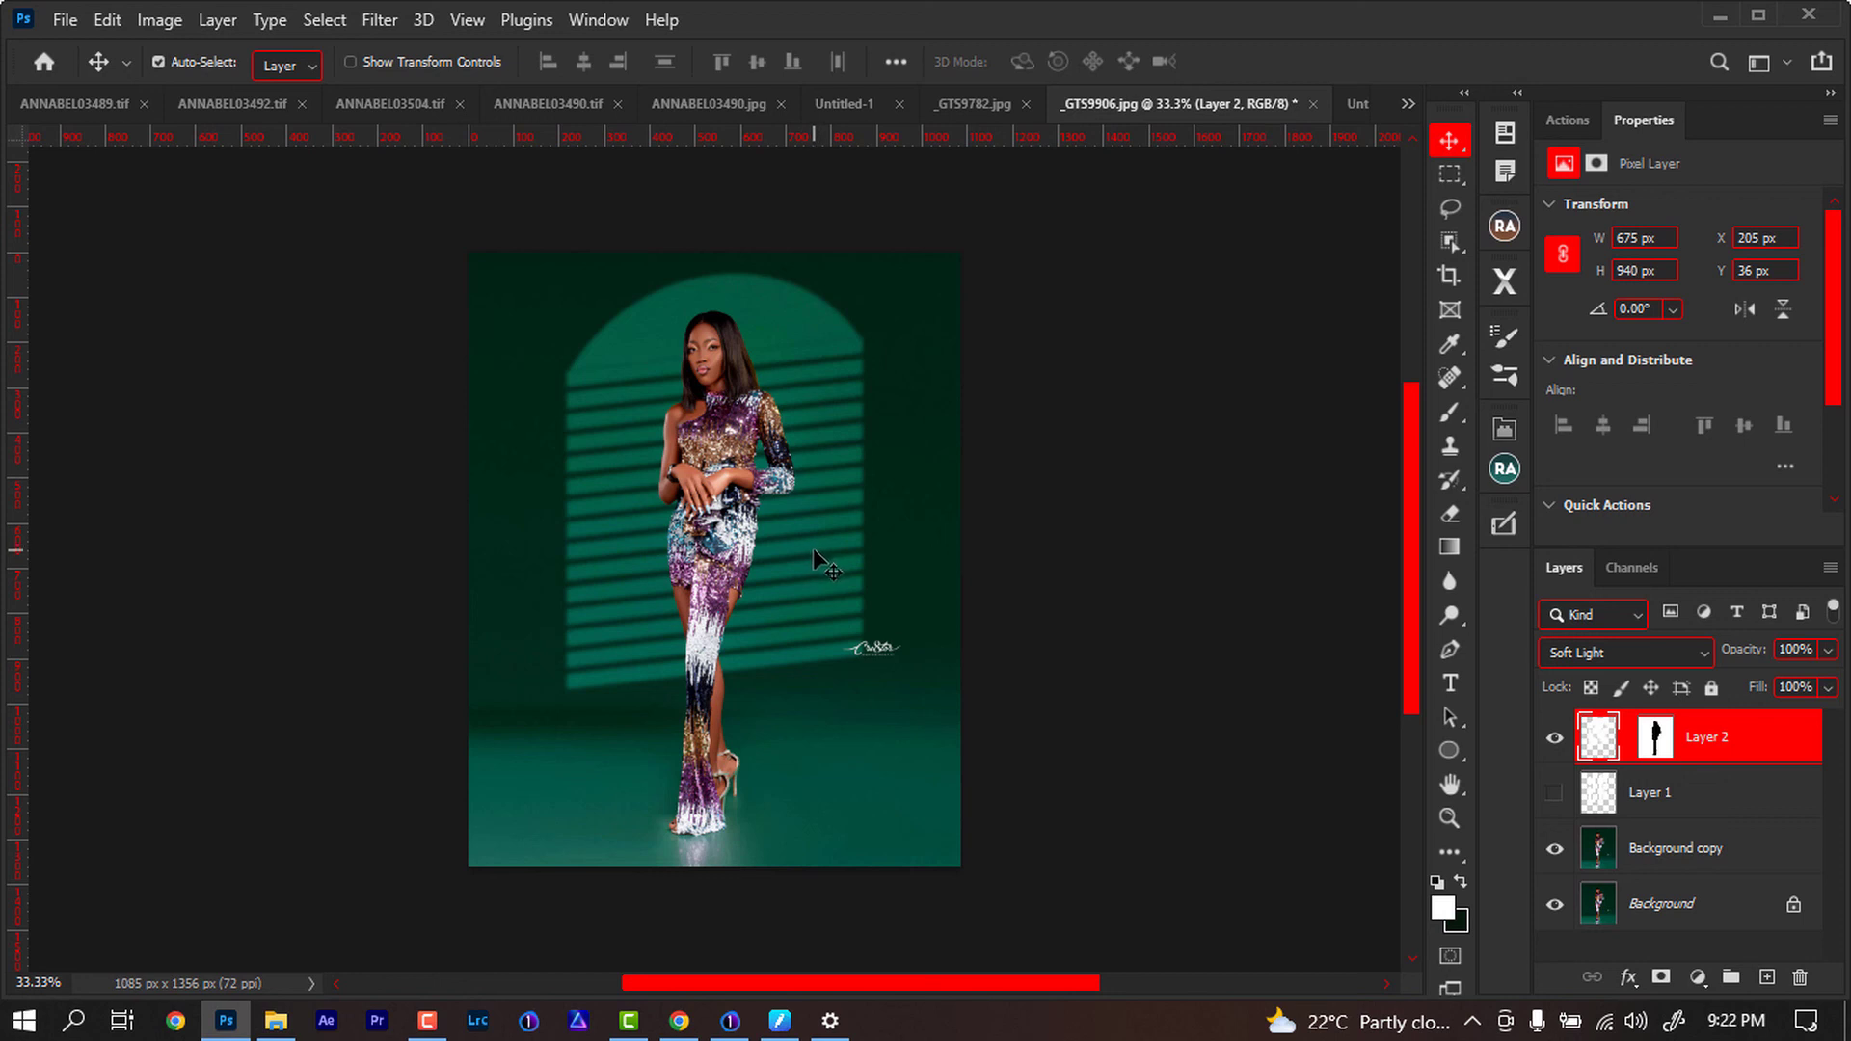
# Lower Layer 2's opacity to 50% to soften the blind light
pyautogui.moveTo(1745, 655); pyautogui.dragTo(1709, 652)
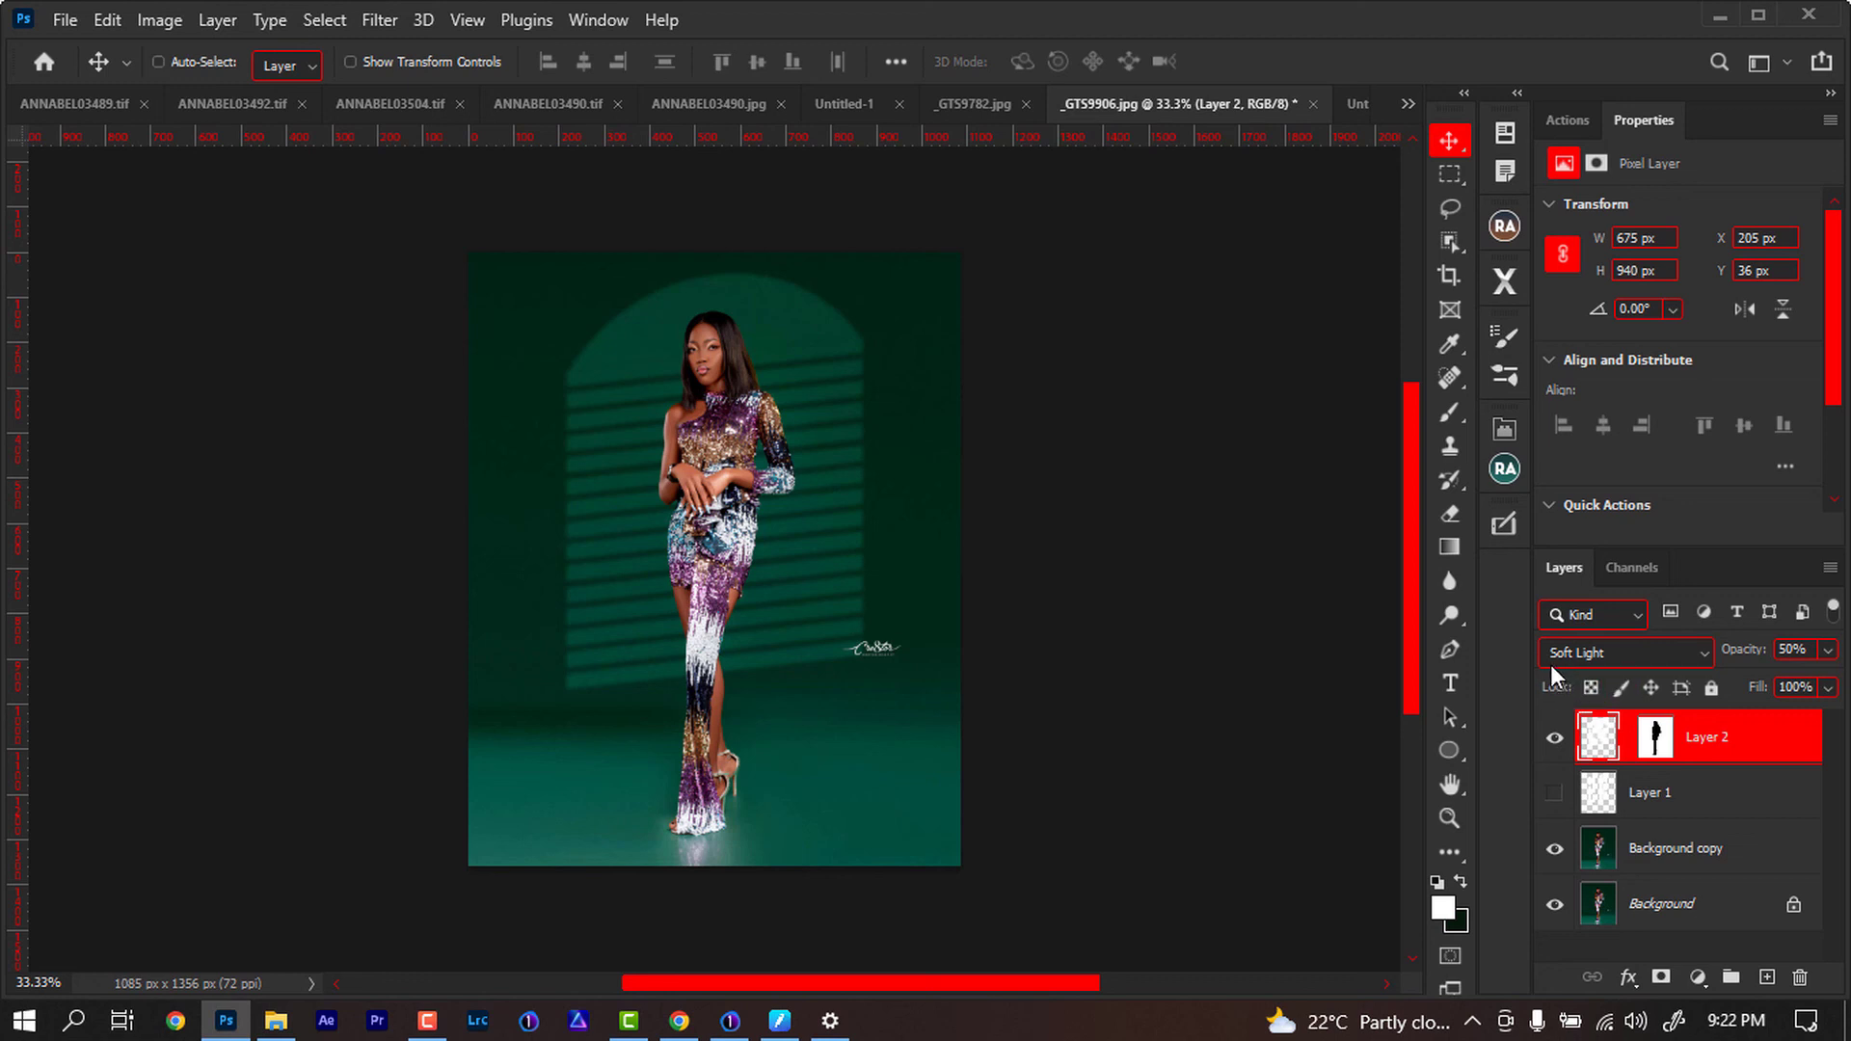
# Examine the blind light behind the woman at several magnifications, both close up and with the whole portrait in view
pyautogui.hotkey('ctrl', '-')
pyautogui.hotkey('ctrl', '-')
pyautogui.hotkey('ctrl', '+')
pyautogui.hotkey('ctrl', '+')
pyautogui.hotkey('ctrl', '+')
pyautogui.hotkey('ctrl', '+')
pyautogui.hotkey('ctrl', '+')
pyautogui.hotkey('ctrl', '-')
pyautogui.hotkey('ctrl', '-')
pyautogui.hotkey('ctrl', '-')
pyautogui.hotkey('ctrl', '-')
pyautogui.hotkey('ctrl', '-')
pyautogui.hotkey('ctrl', '+')
pyautogui.hotkey('ctrl', '+')
pyautogui.hotkey('ctrl', '+')
pyautogui.hotkey('ctrl', '-')
pyautogui.hotkey('ctrl', '-')
pyautogui.hotkey('ctrl', '-')
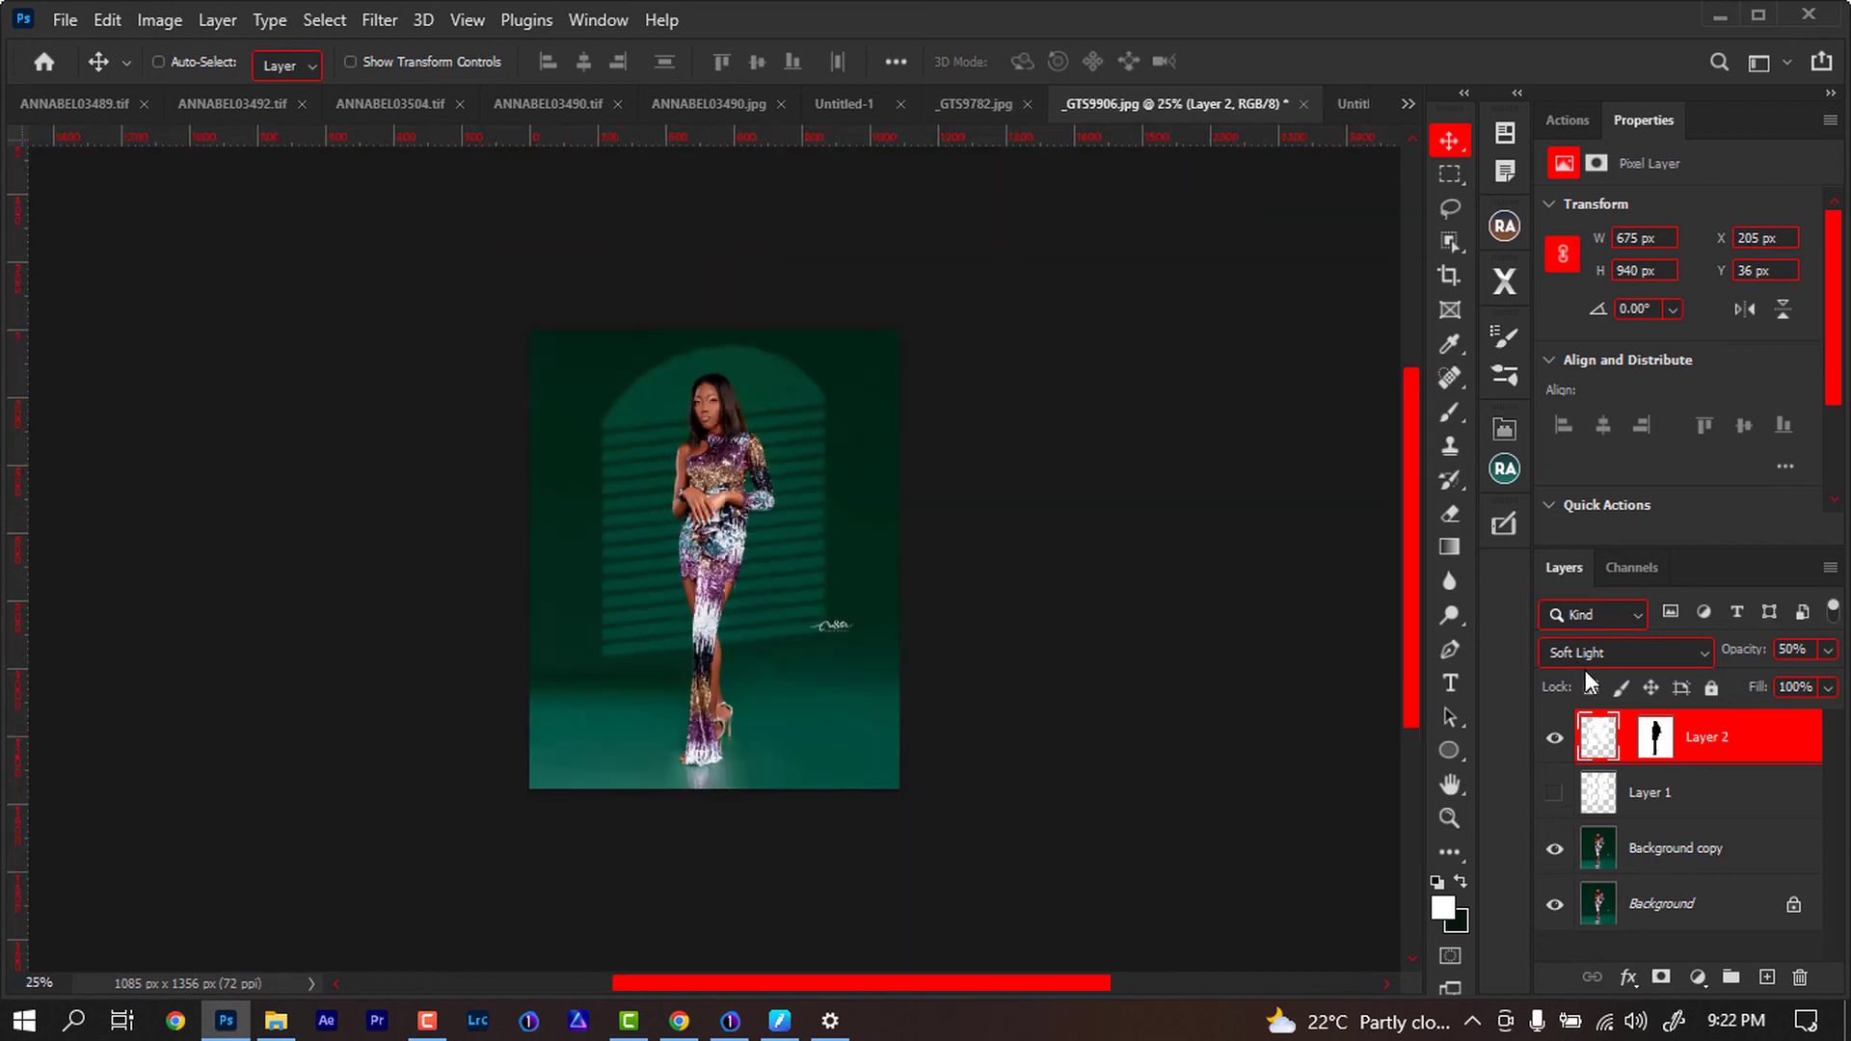
pyautogui.hotkey('ctrl', '+')
pyautogui.hotkey('ctrl', '+')
pyautogui.hotkey('ctrl', '+')
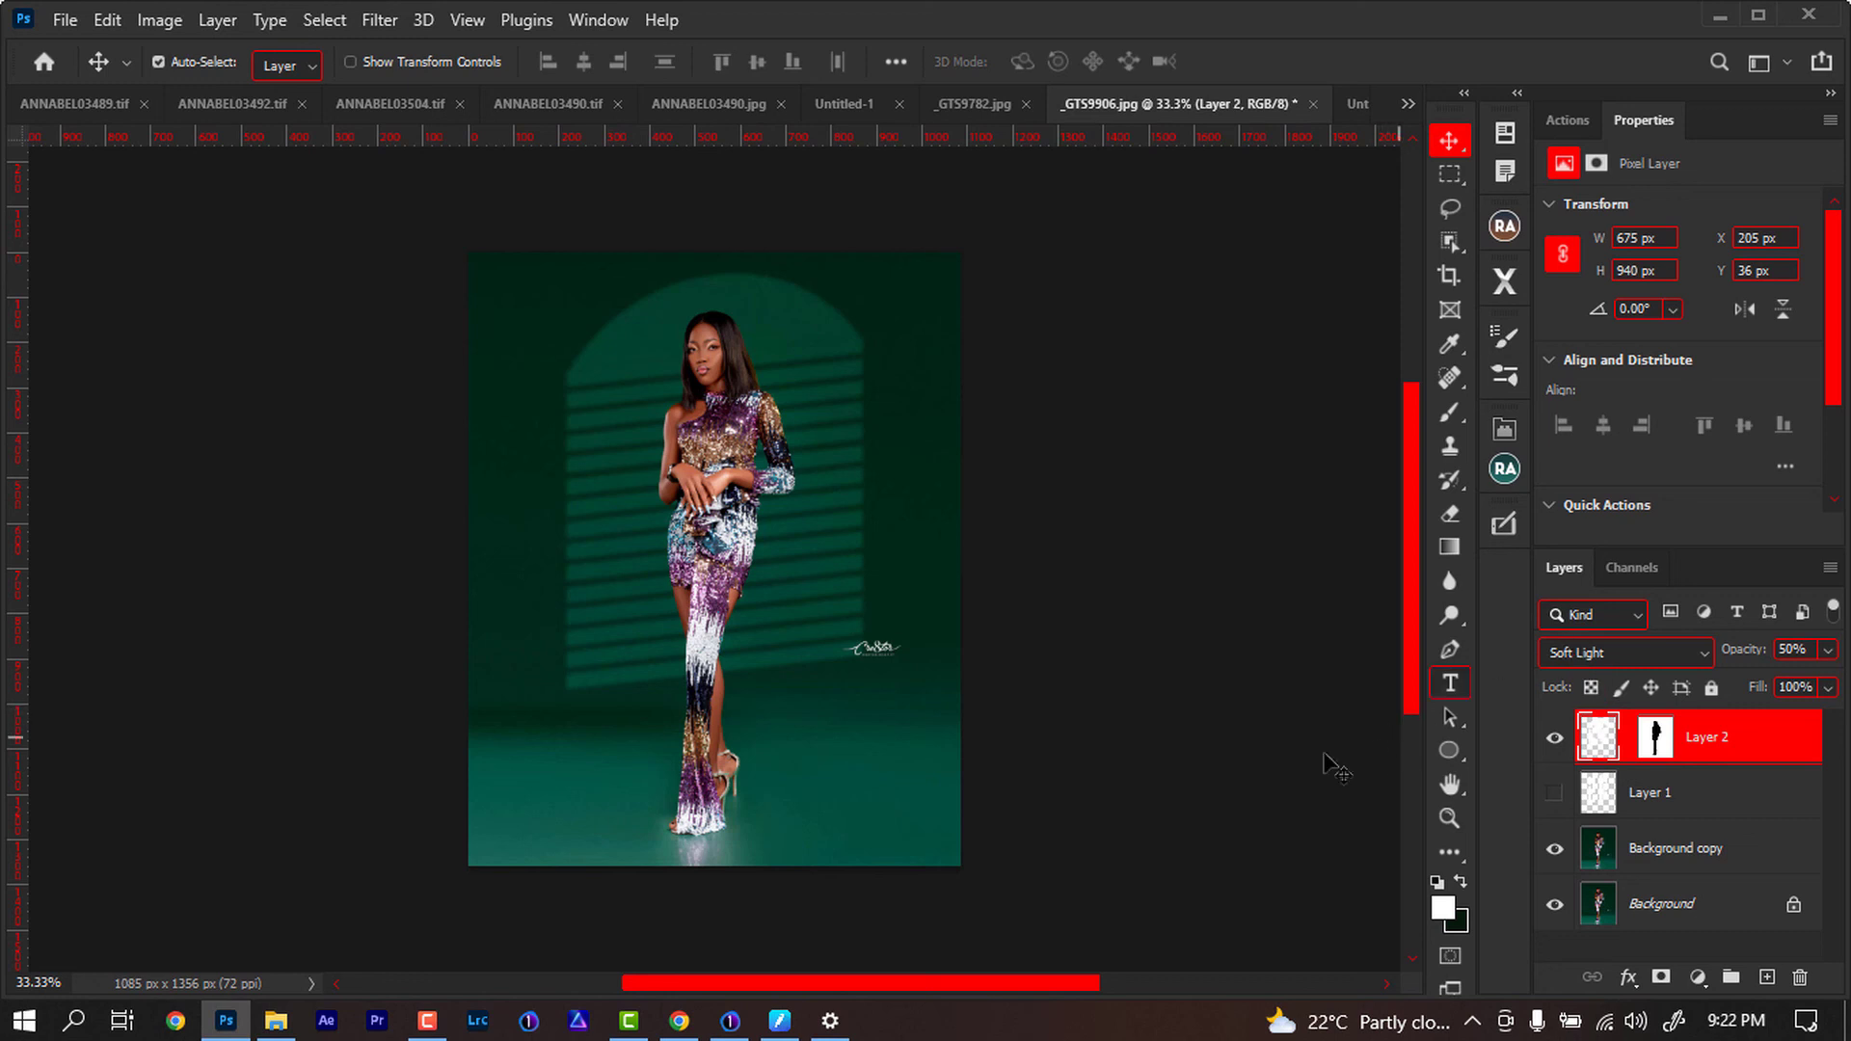
pyautogui.press('F10')
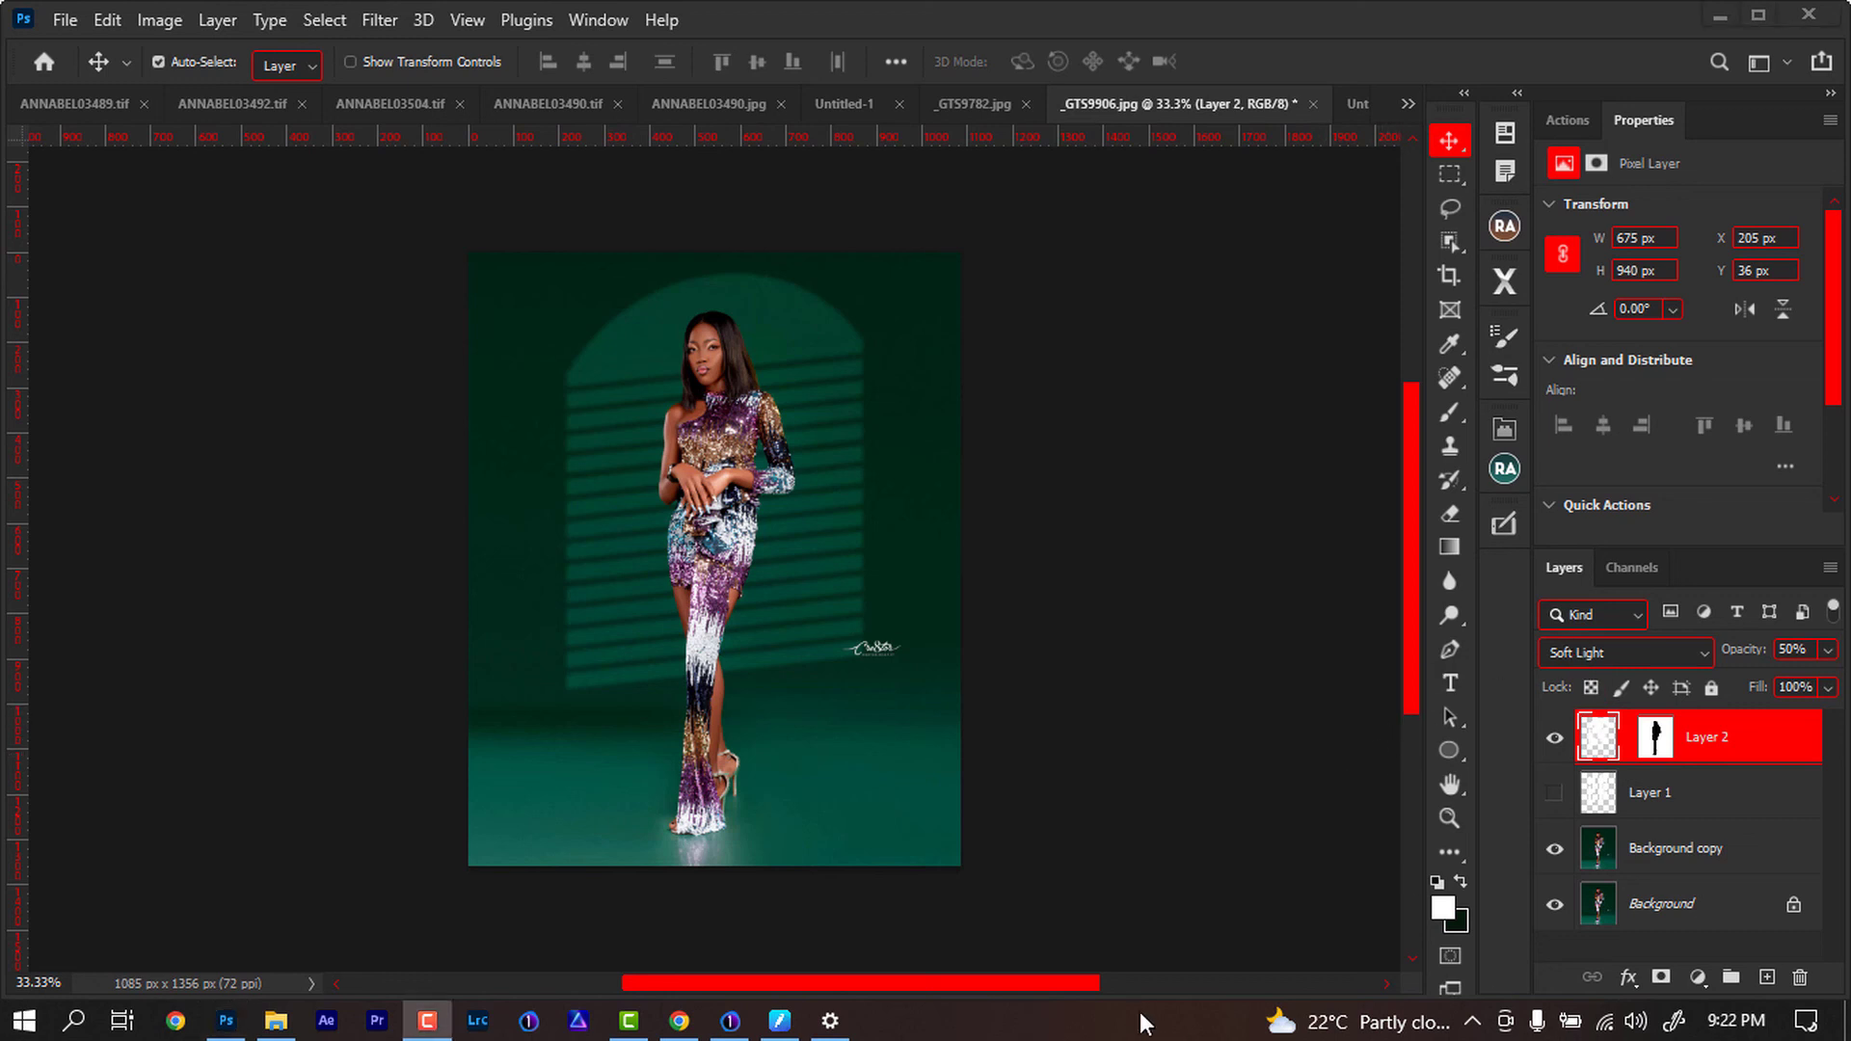